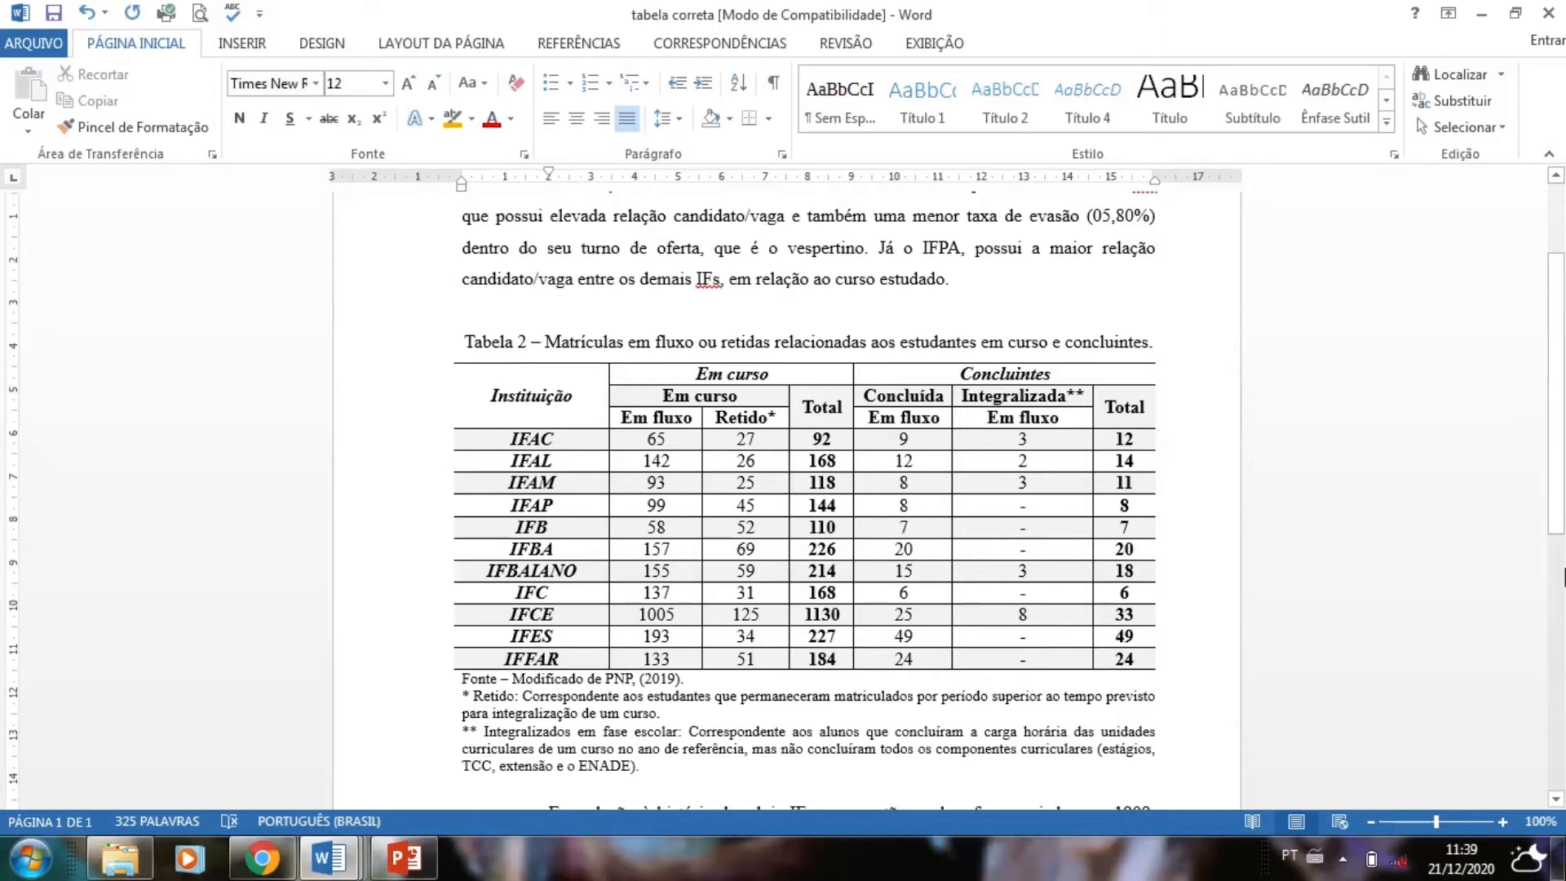
Examine the opening paragraph, the Tabela 2 caption and the table, and select the source and notes below the table.
scroll(1274, 425, up, 3)
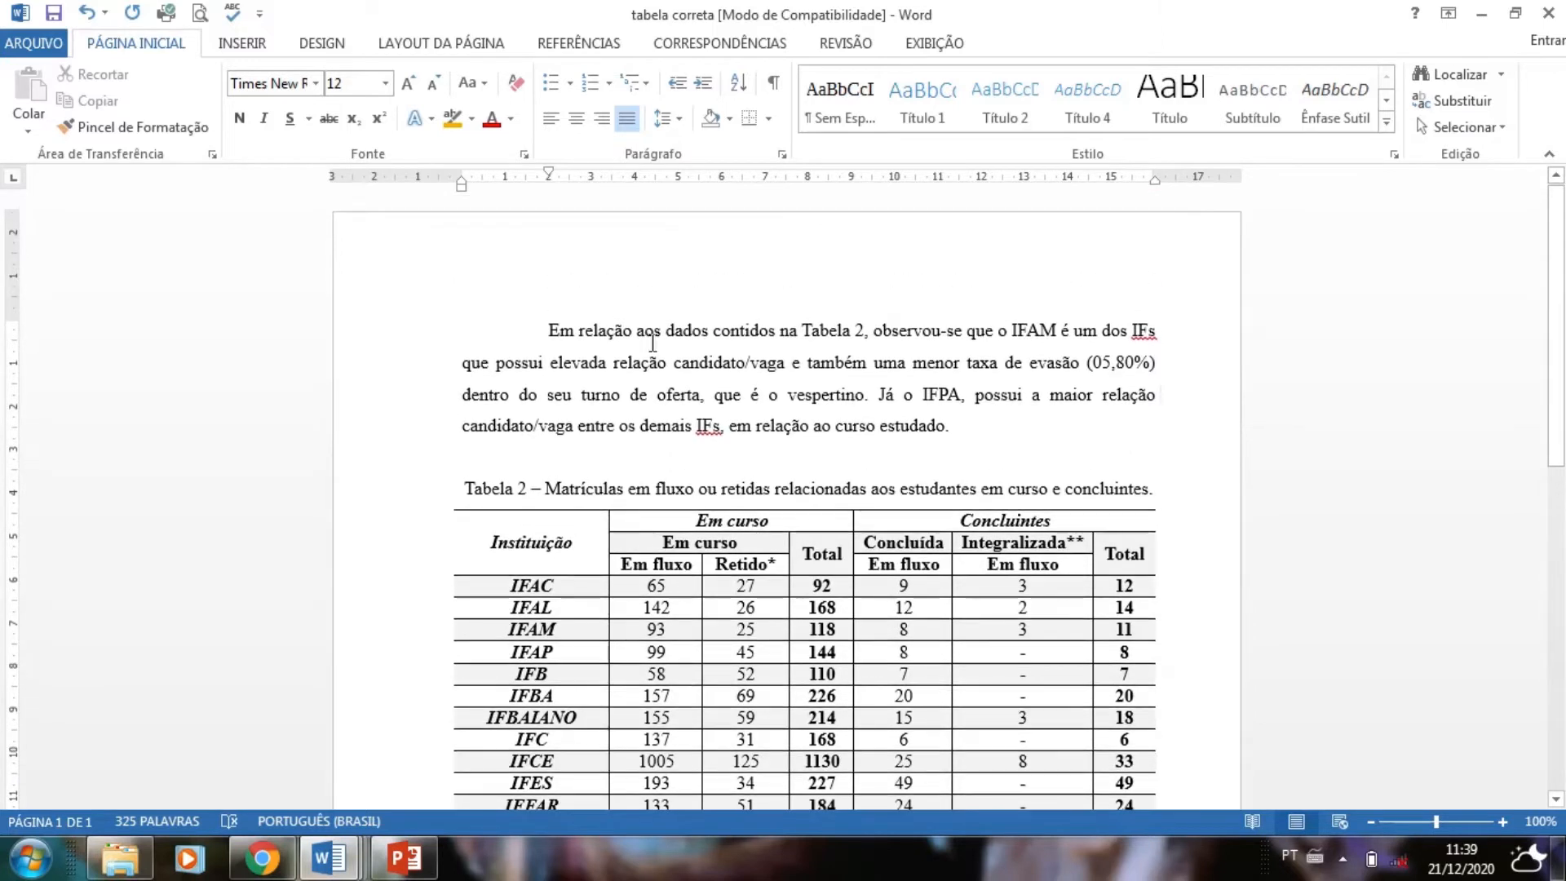
drag(550, 331, 946, 429)
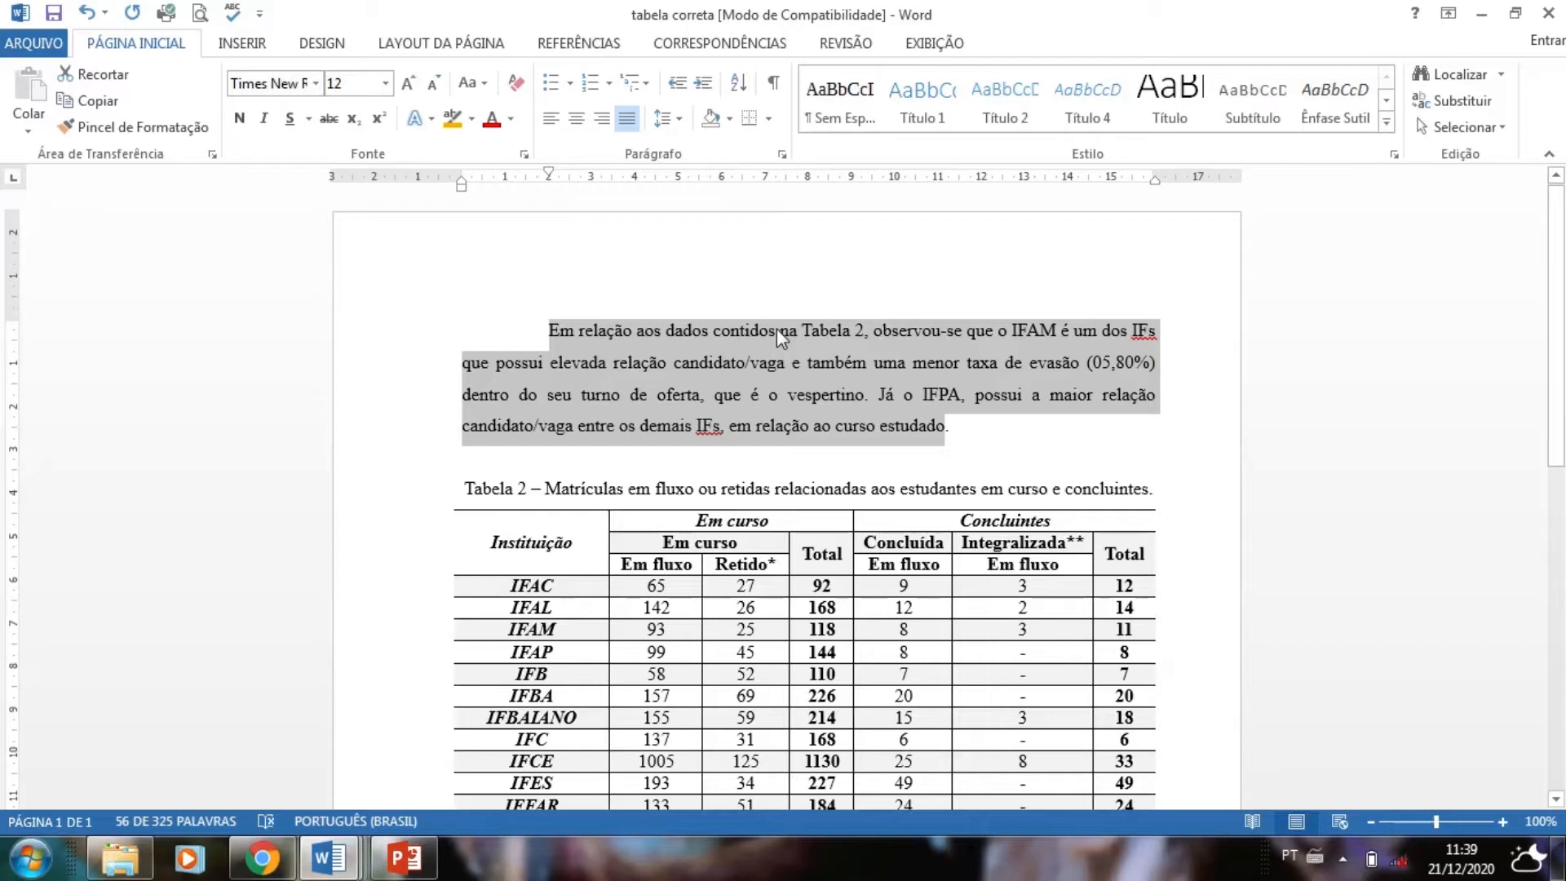
click(604, 488)
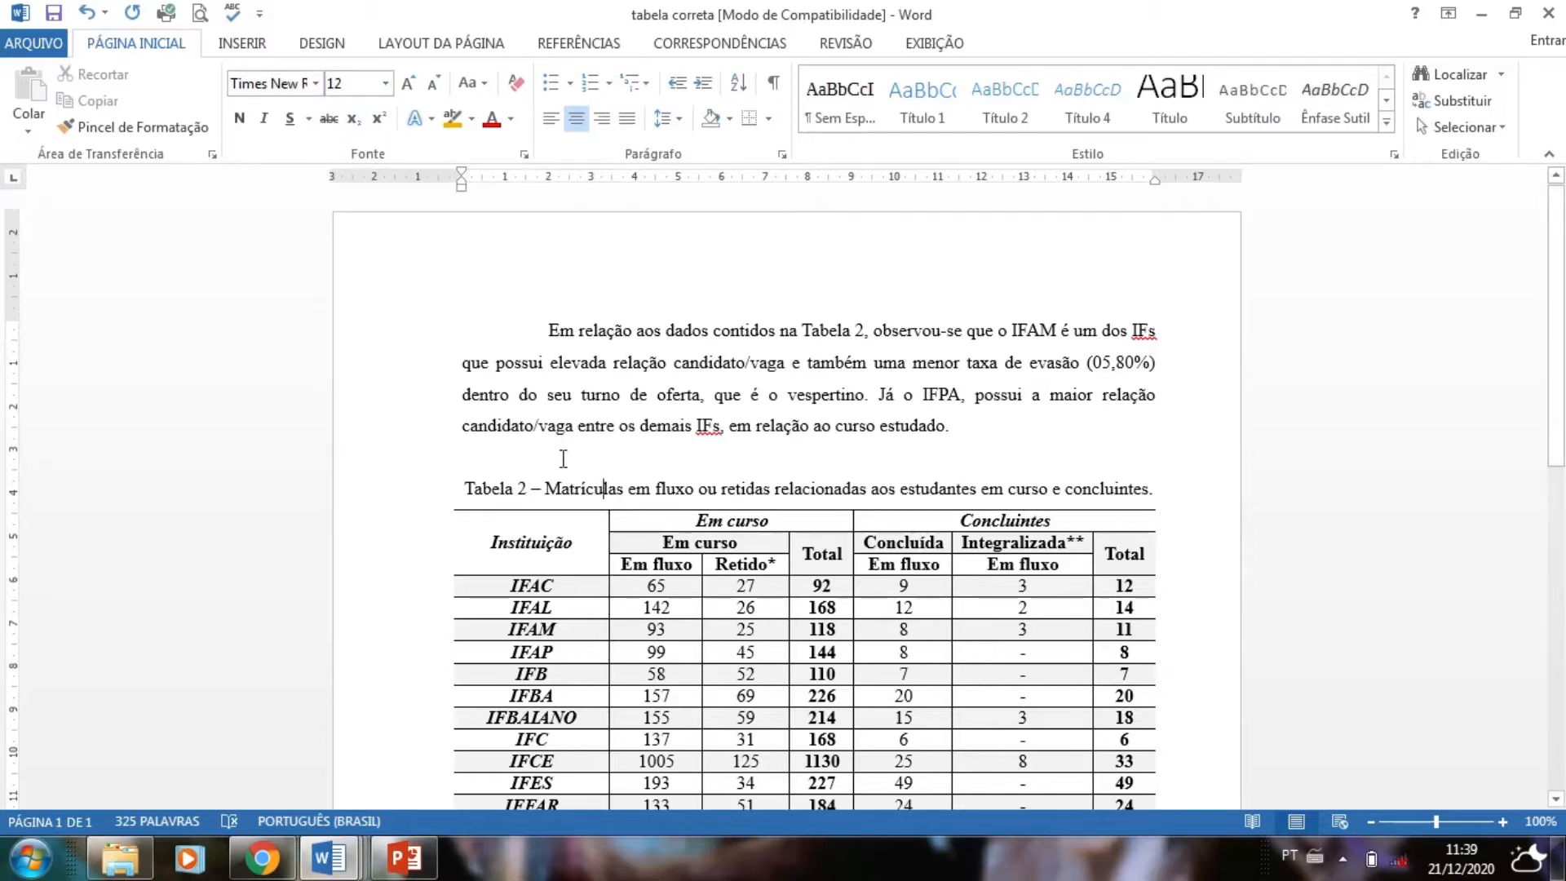
scroll(563, 459, down, 5)
click(531, 412)
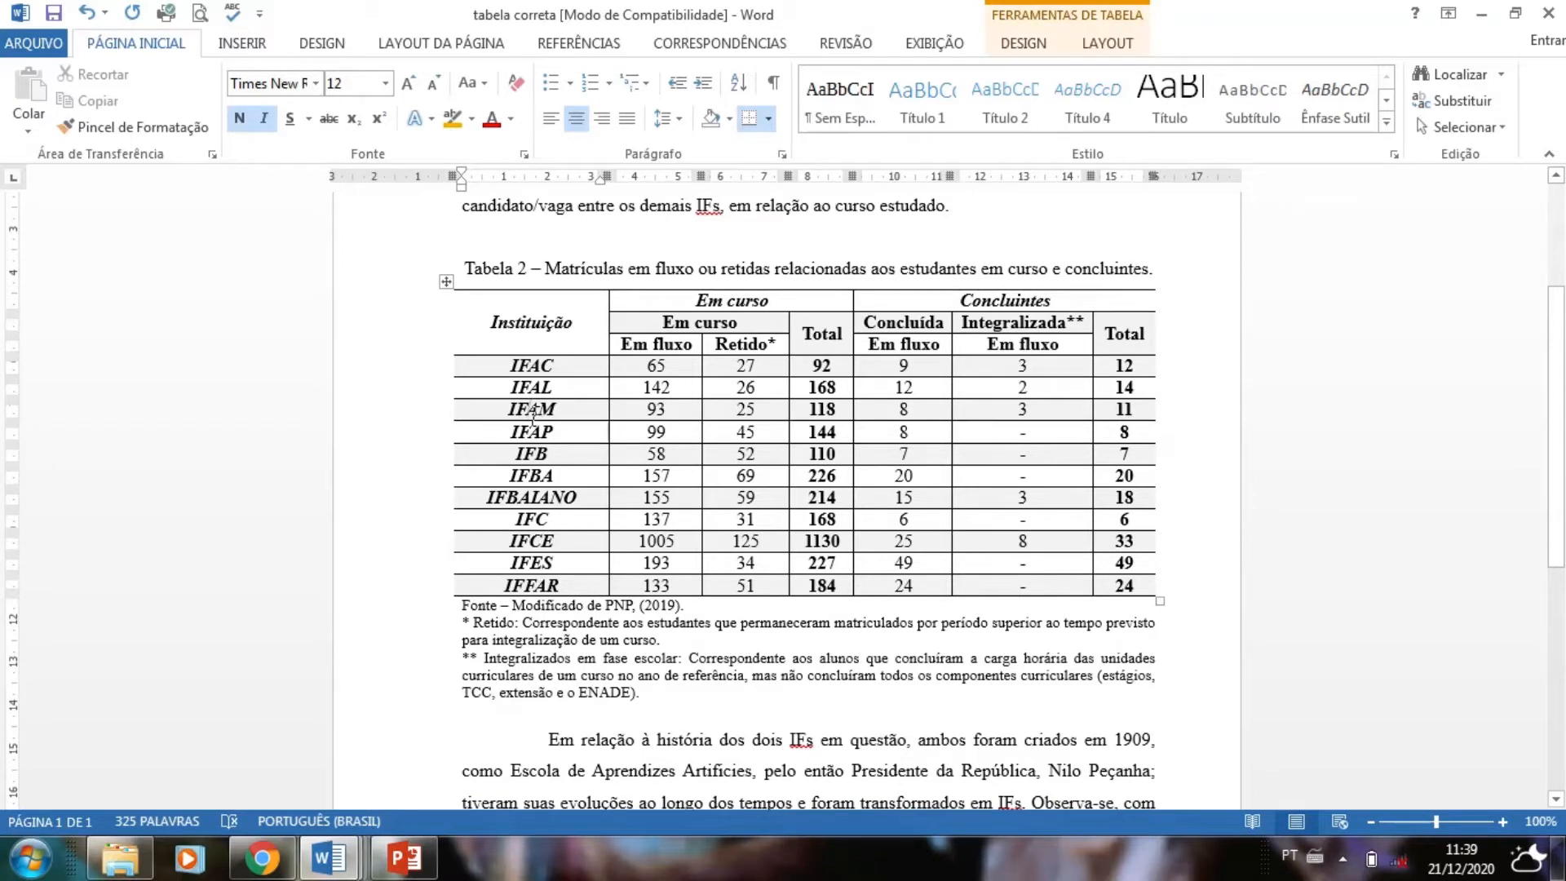
scroll(532, 412, down, 3)
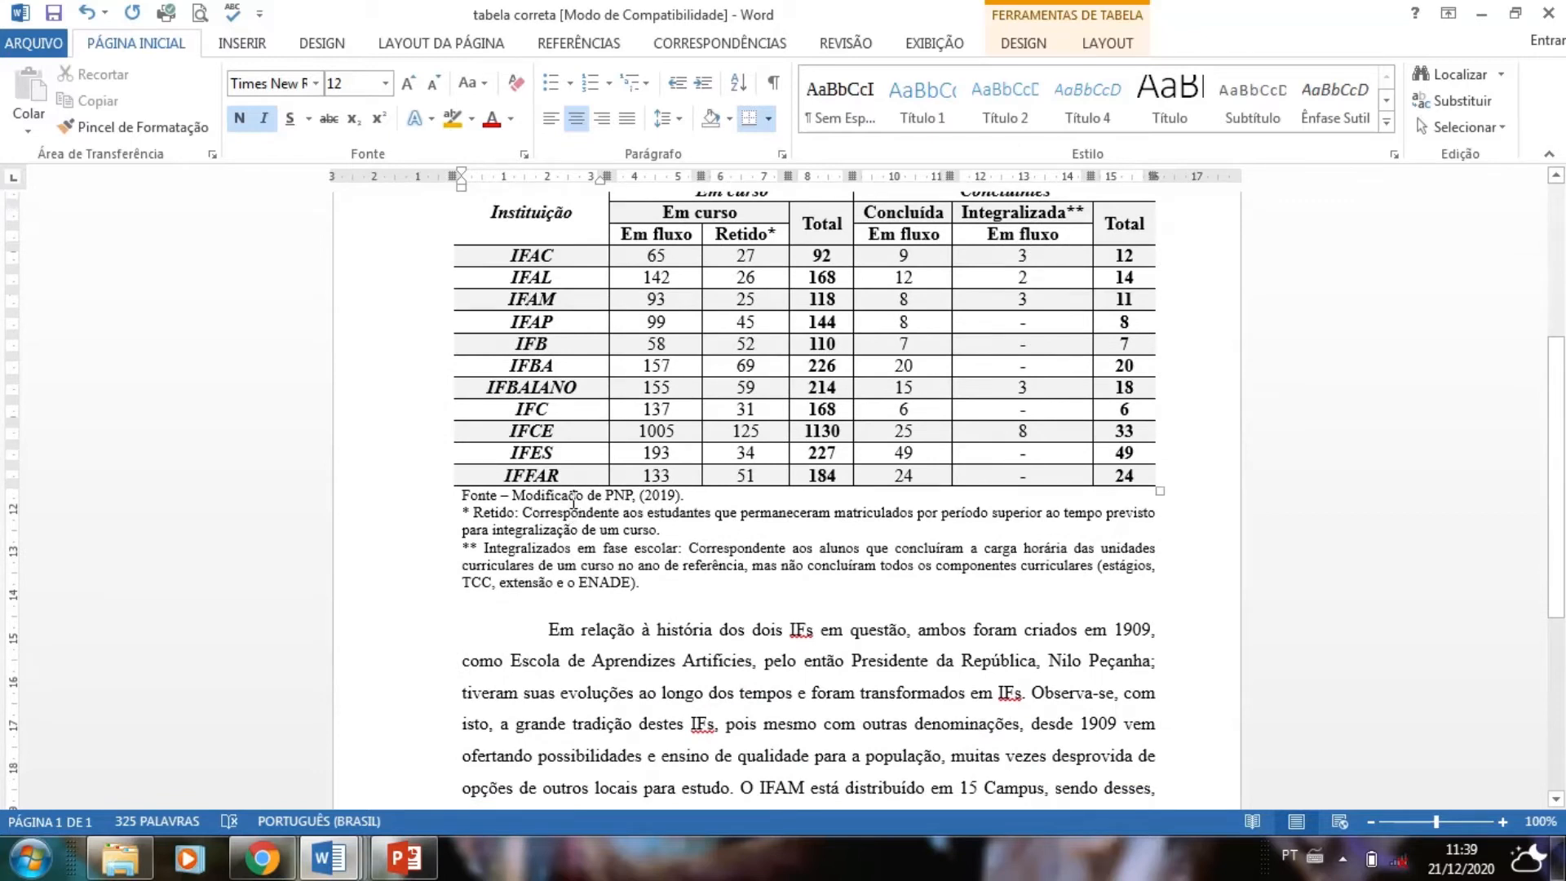
drag(464, 493, 655, 583)
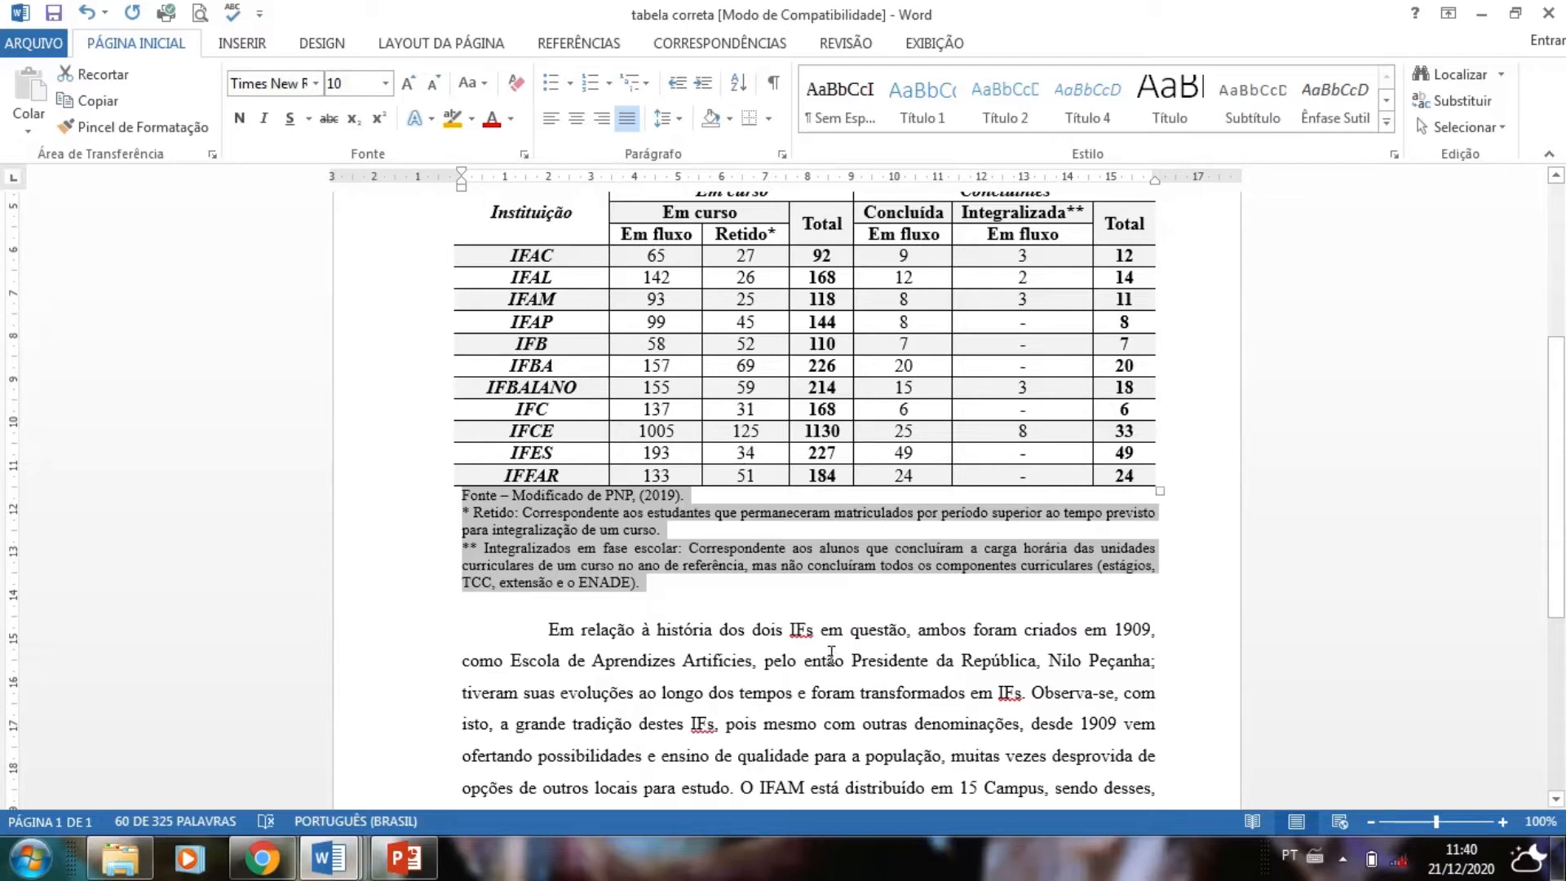
scroll(833, 642, up, 5)
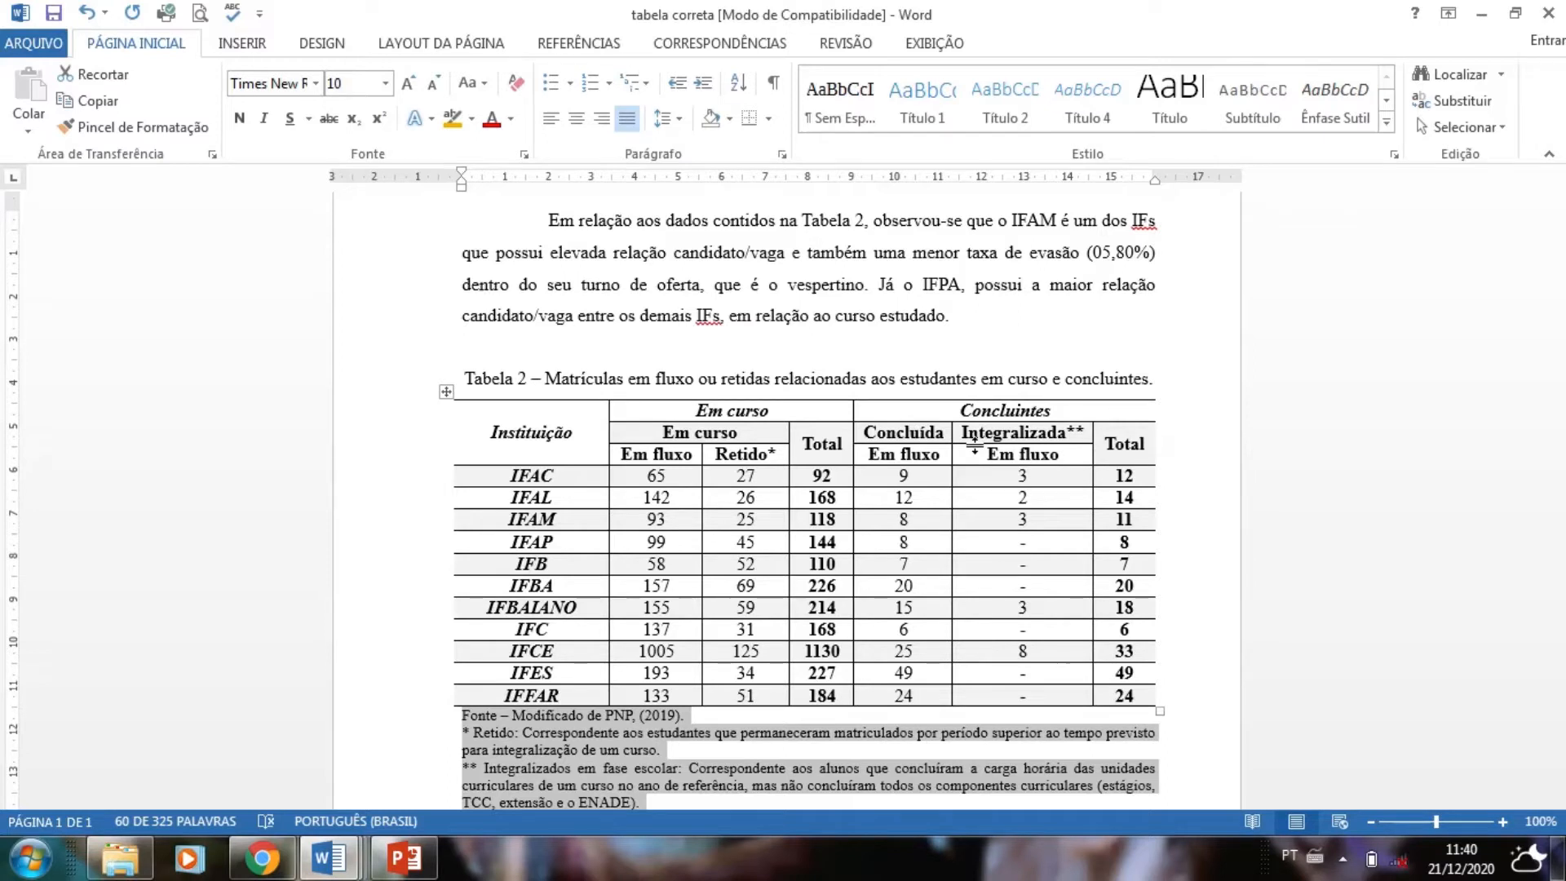
Set the font size of the entire Tabela 2 to 16.
click(445, 392)
scroll(446, 392, down, 1)
text(16)
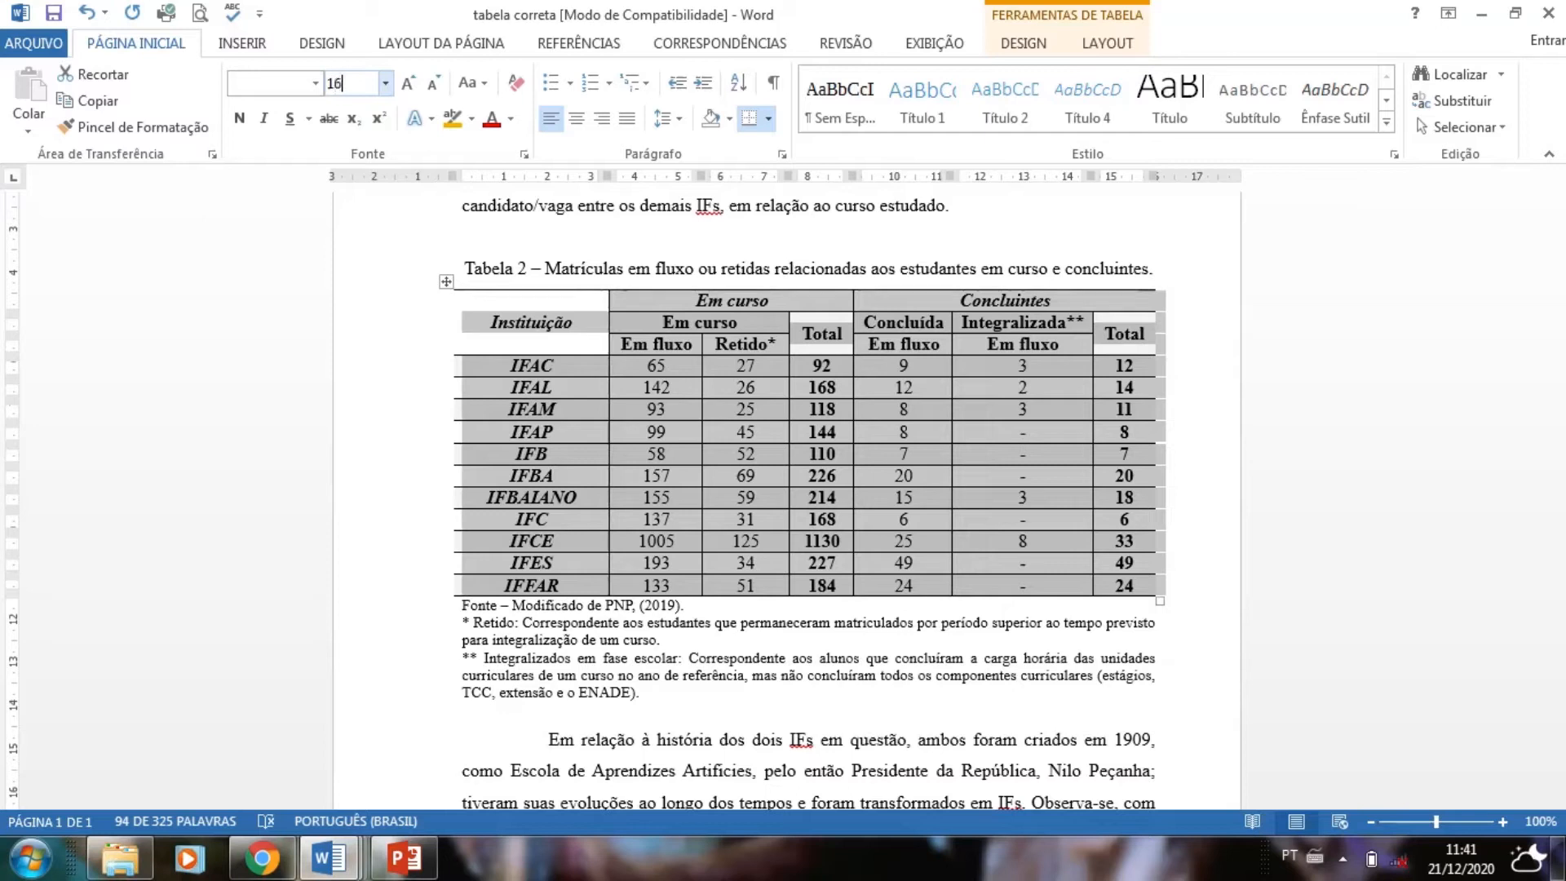
key(Return)
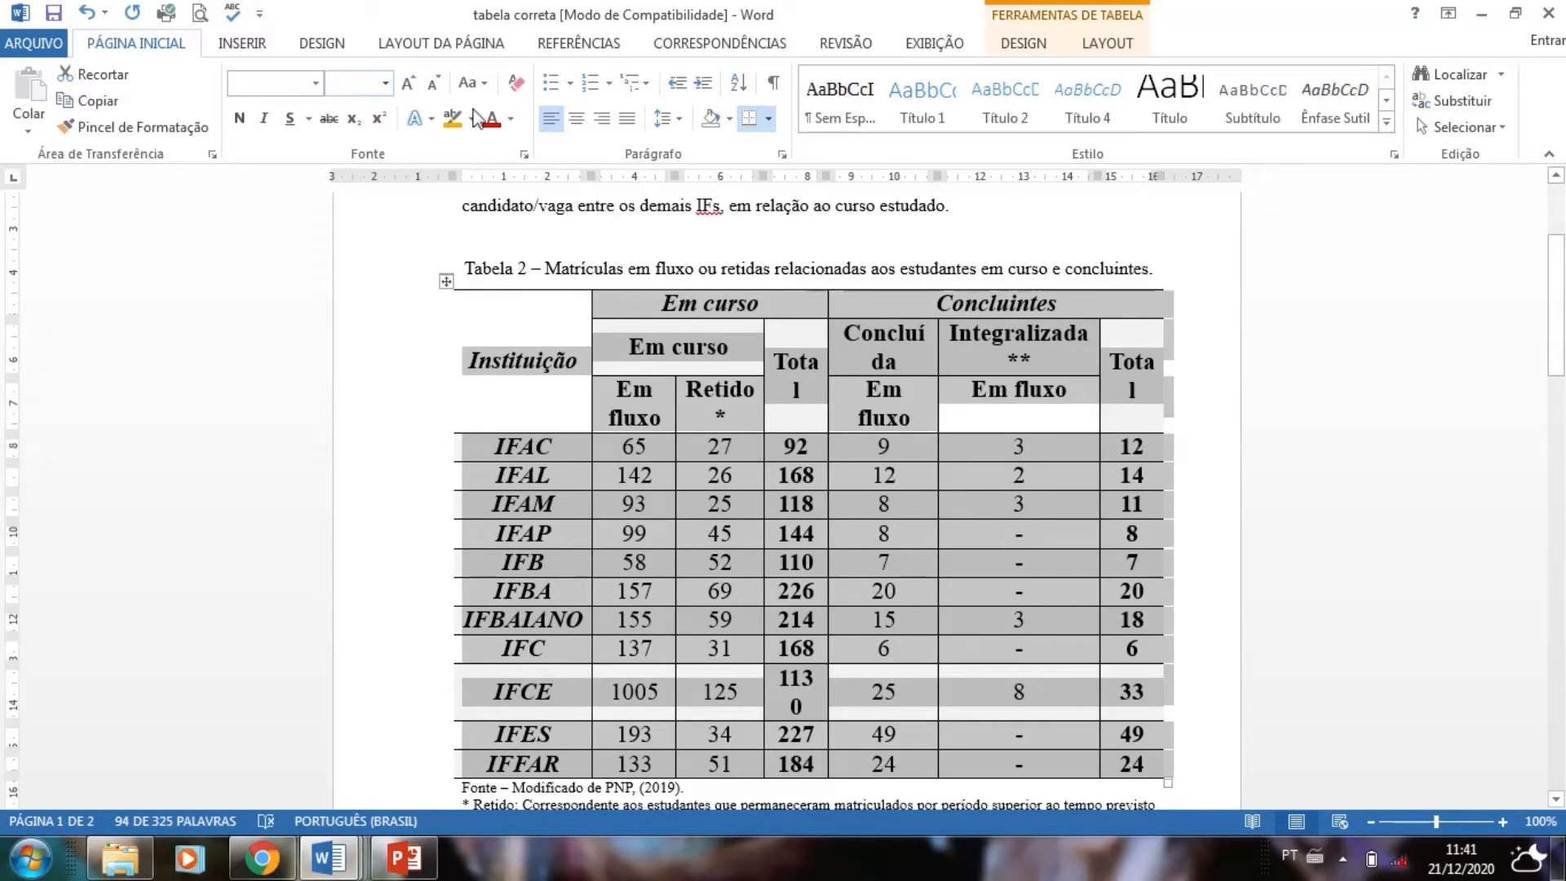
click(723, 390)
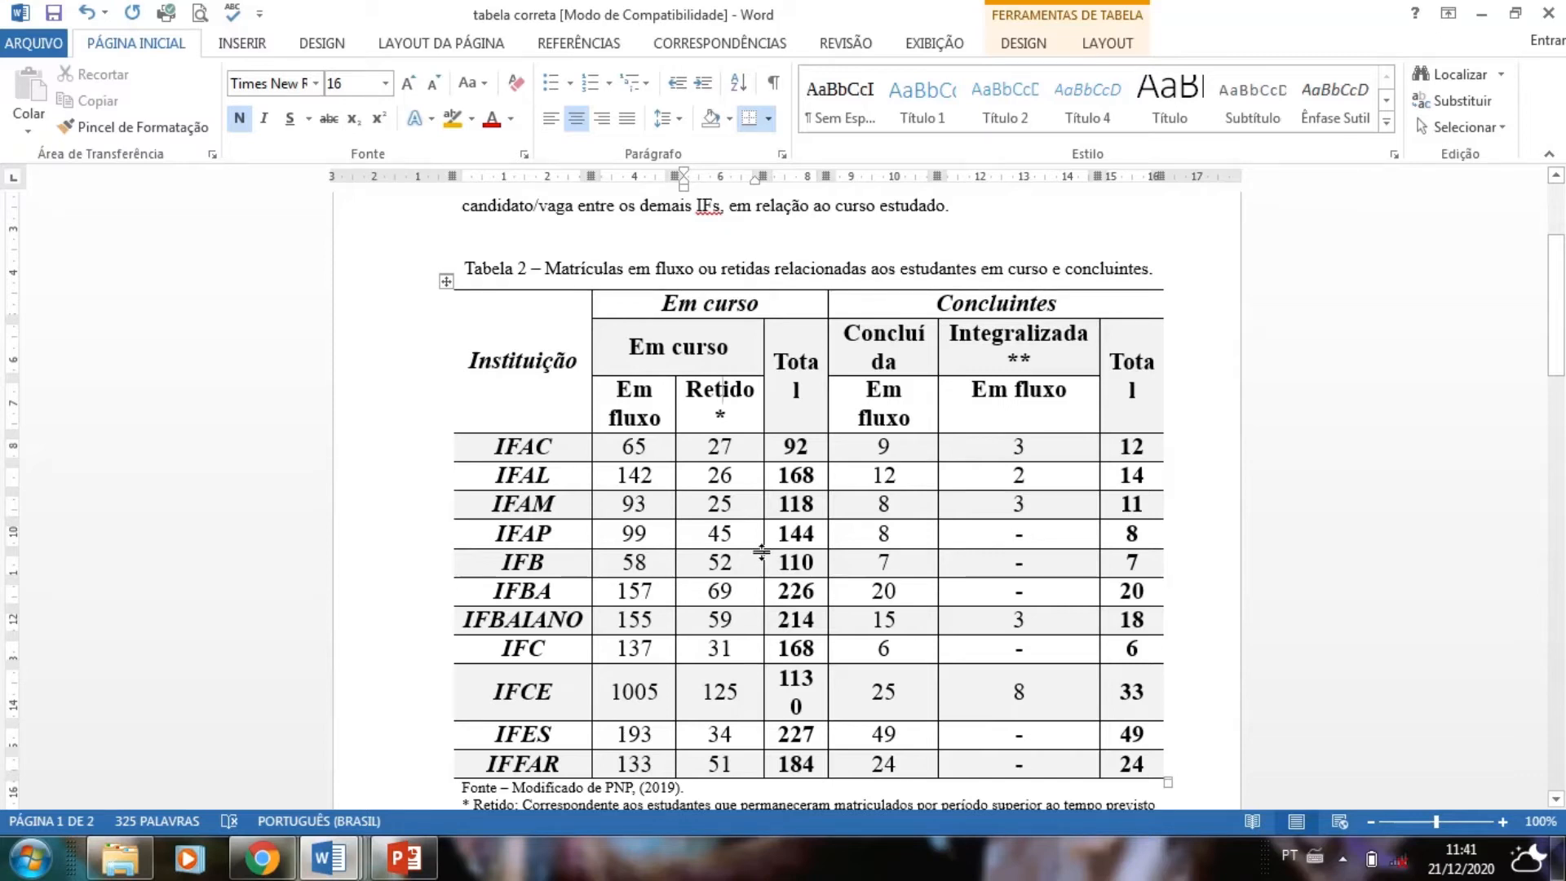
Undo the table's font size change and deselect the table.
key(ctrl+z)
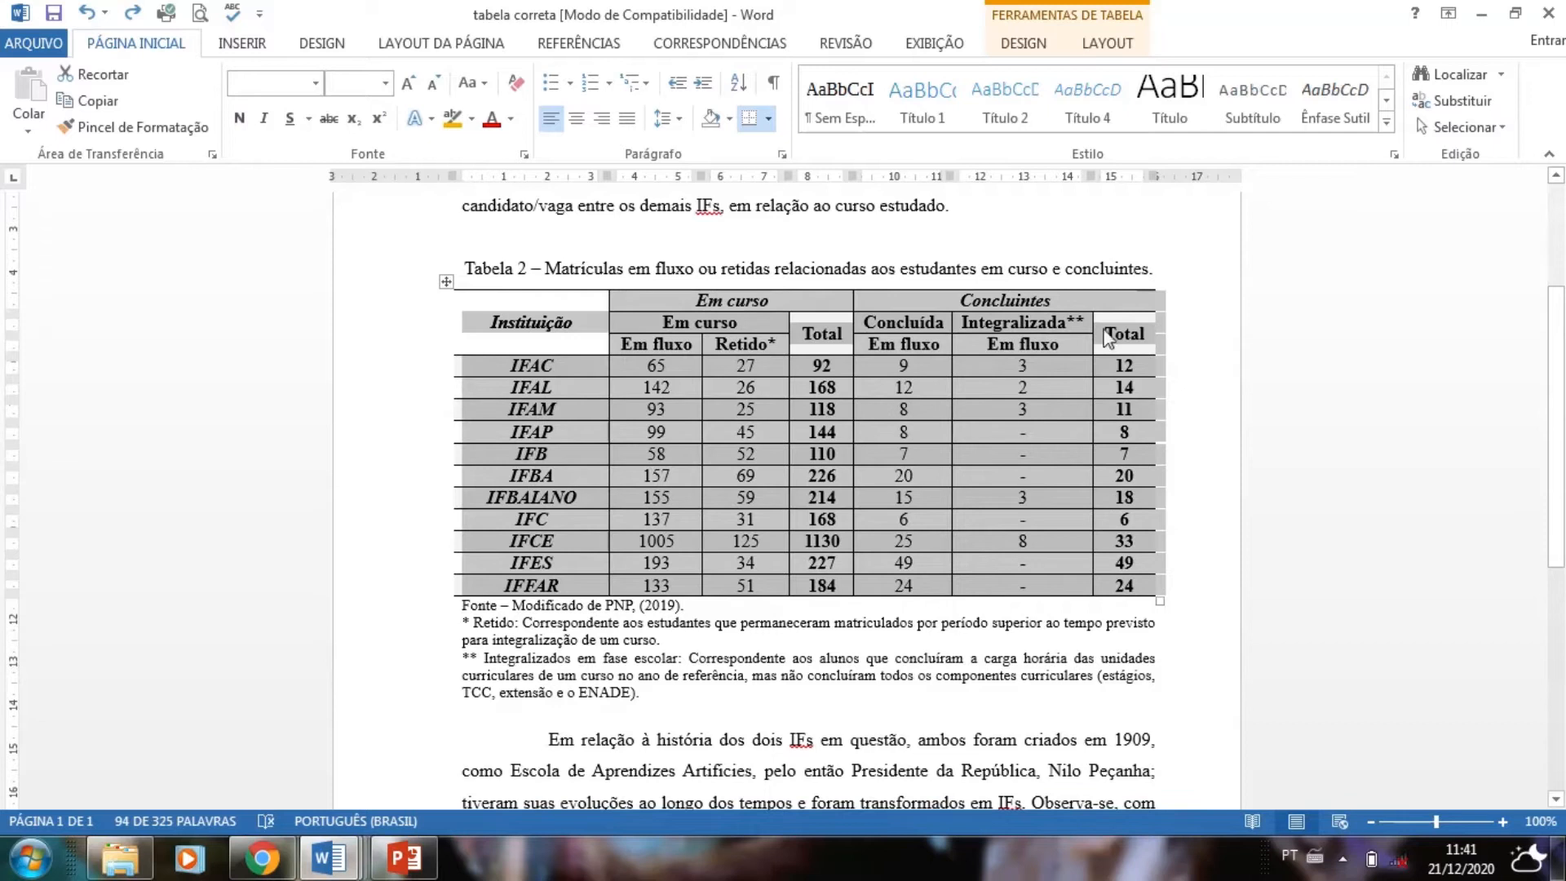
click(1181, 288)
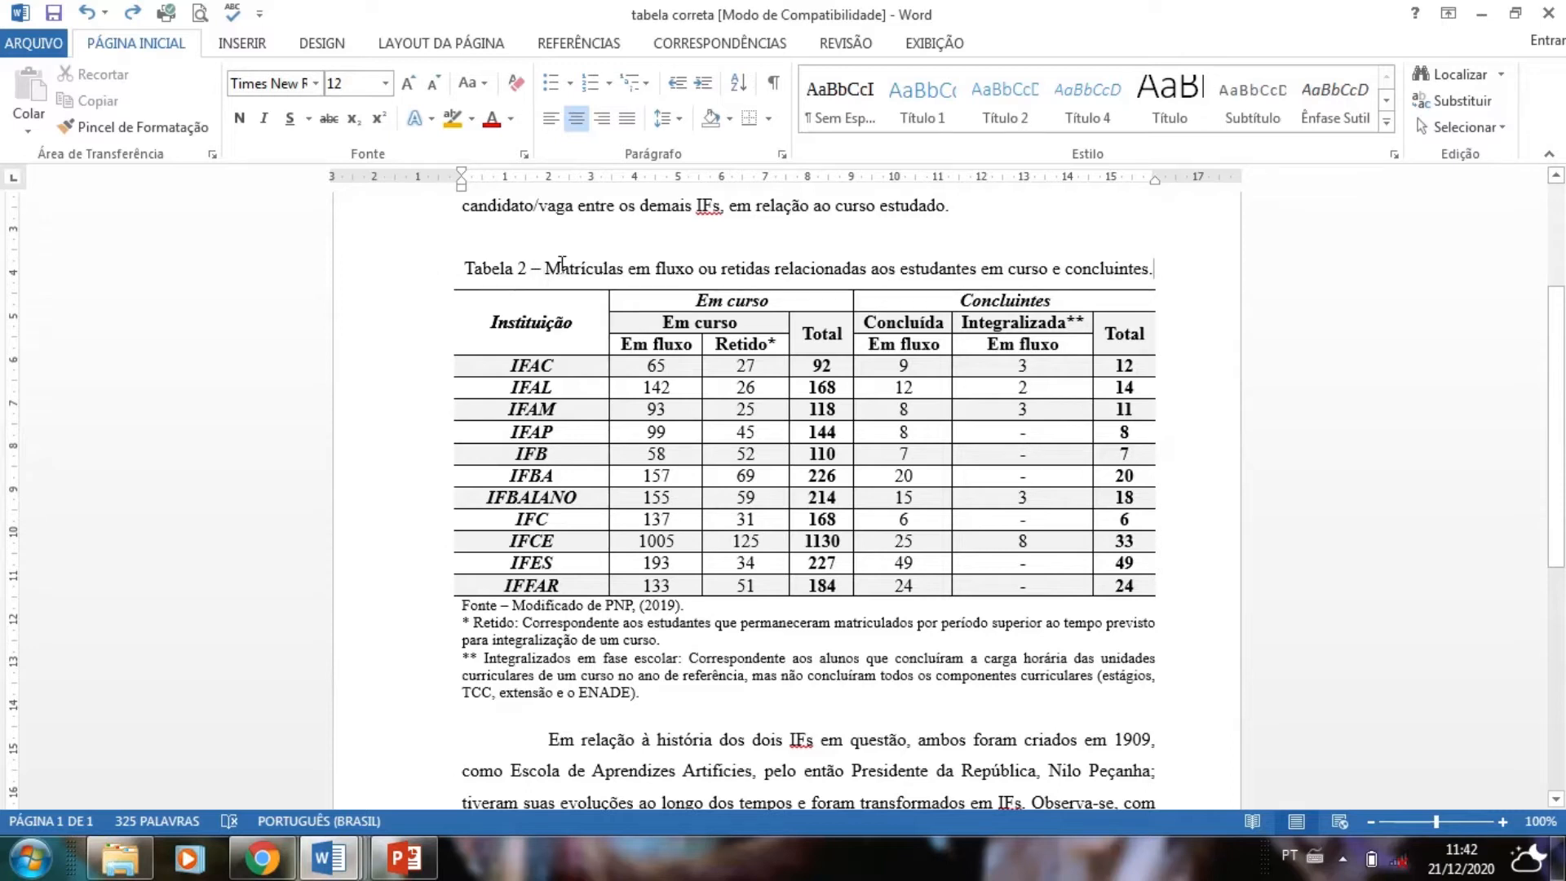
Select the descriptive title that follows "Tabela 2 –" in the table caption to examine it.
click(627, 268)
key(shift+Up)
drag(1148, 258, 1152, 269)
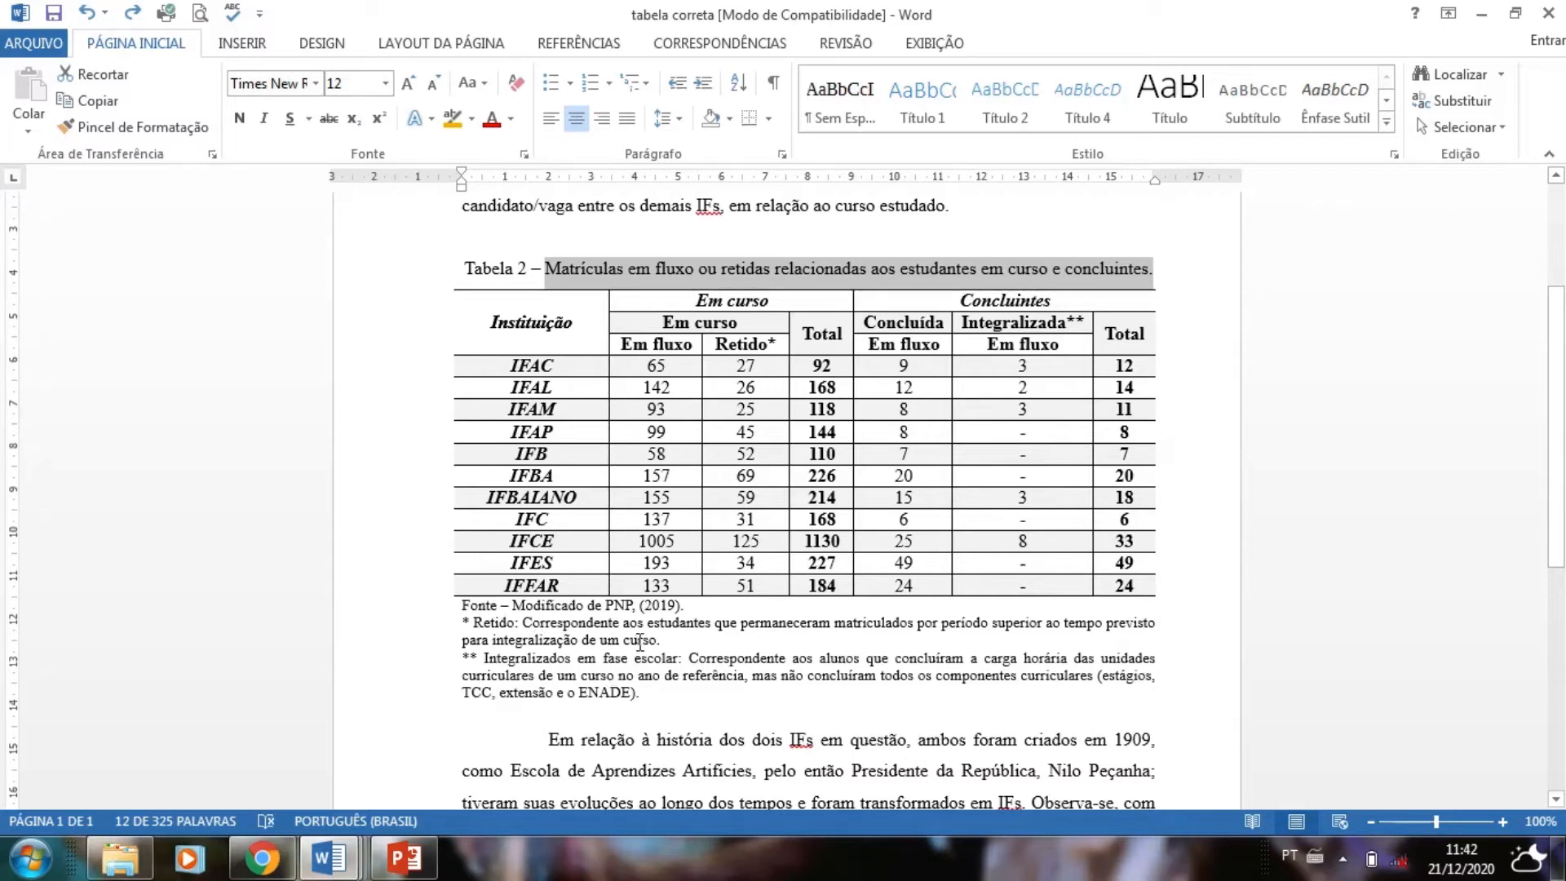
click(1175, 360)
Review the table between its surrounding texts and select the closing paragraph about the history of the two IFs.
scroll(753, 458, up, 1)
scroll(753, 457, up, 3)
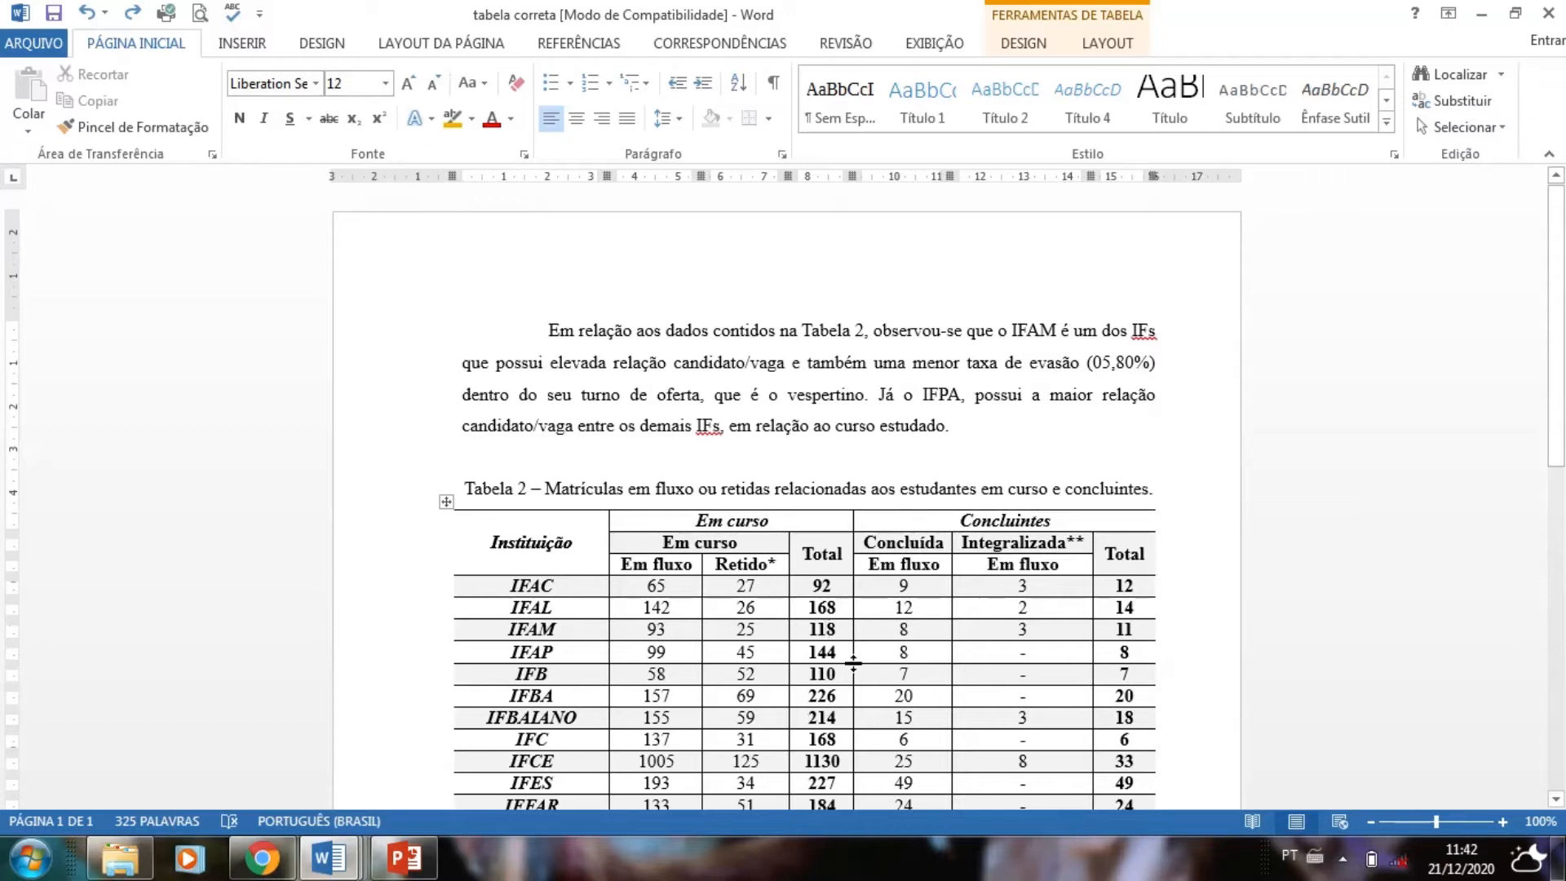
scroll(871, 670, down, 1)
scroll(871, 670, down, 1)
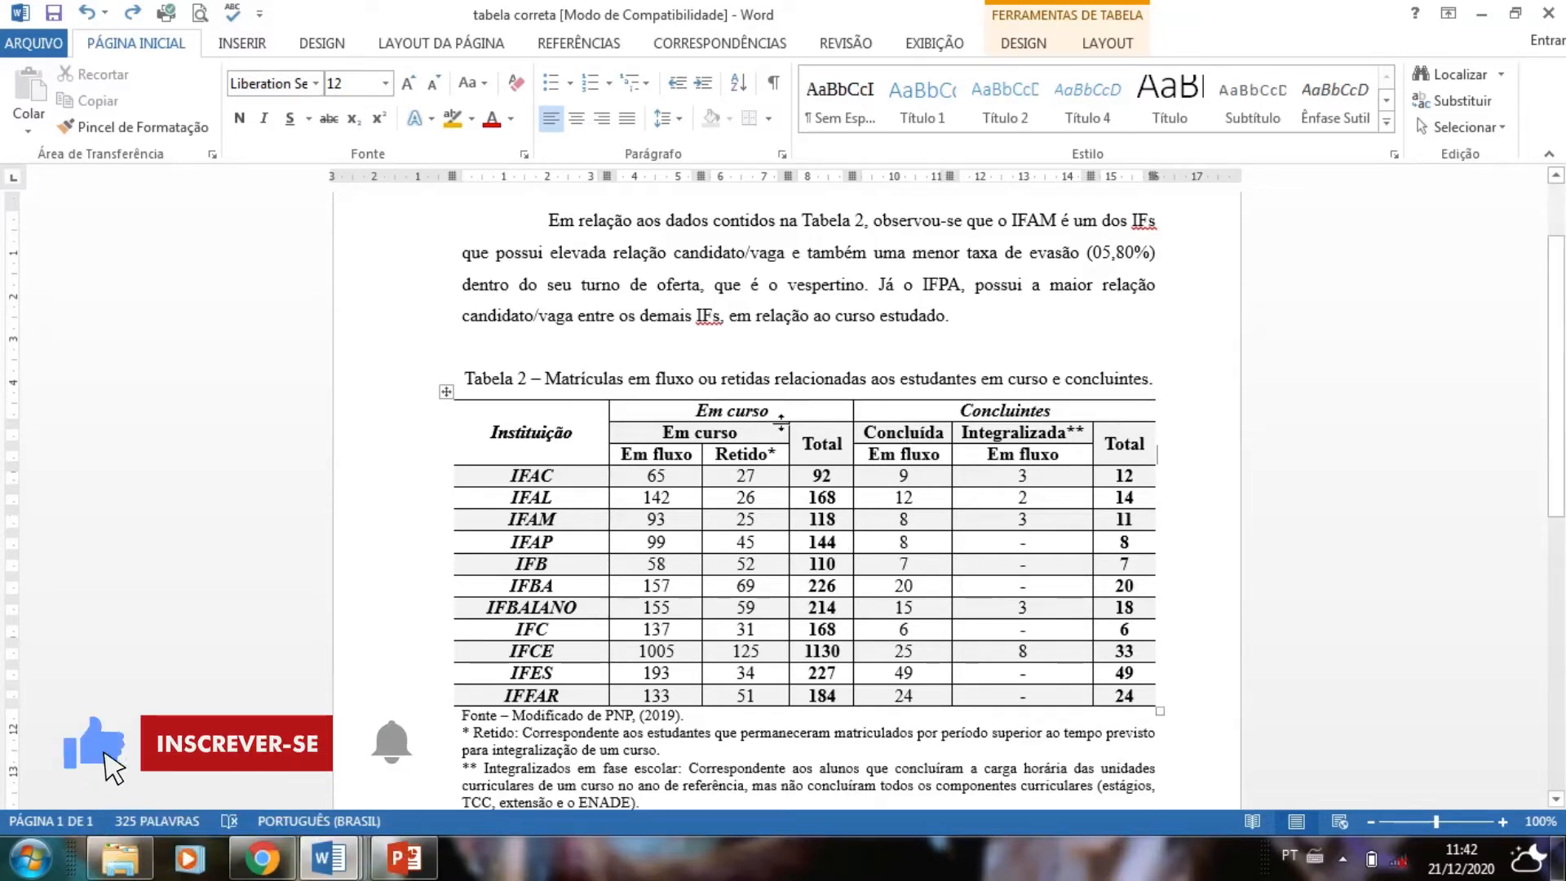
scroll(584, 632, down, 3)
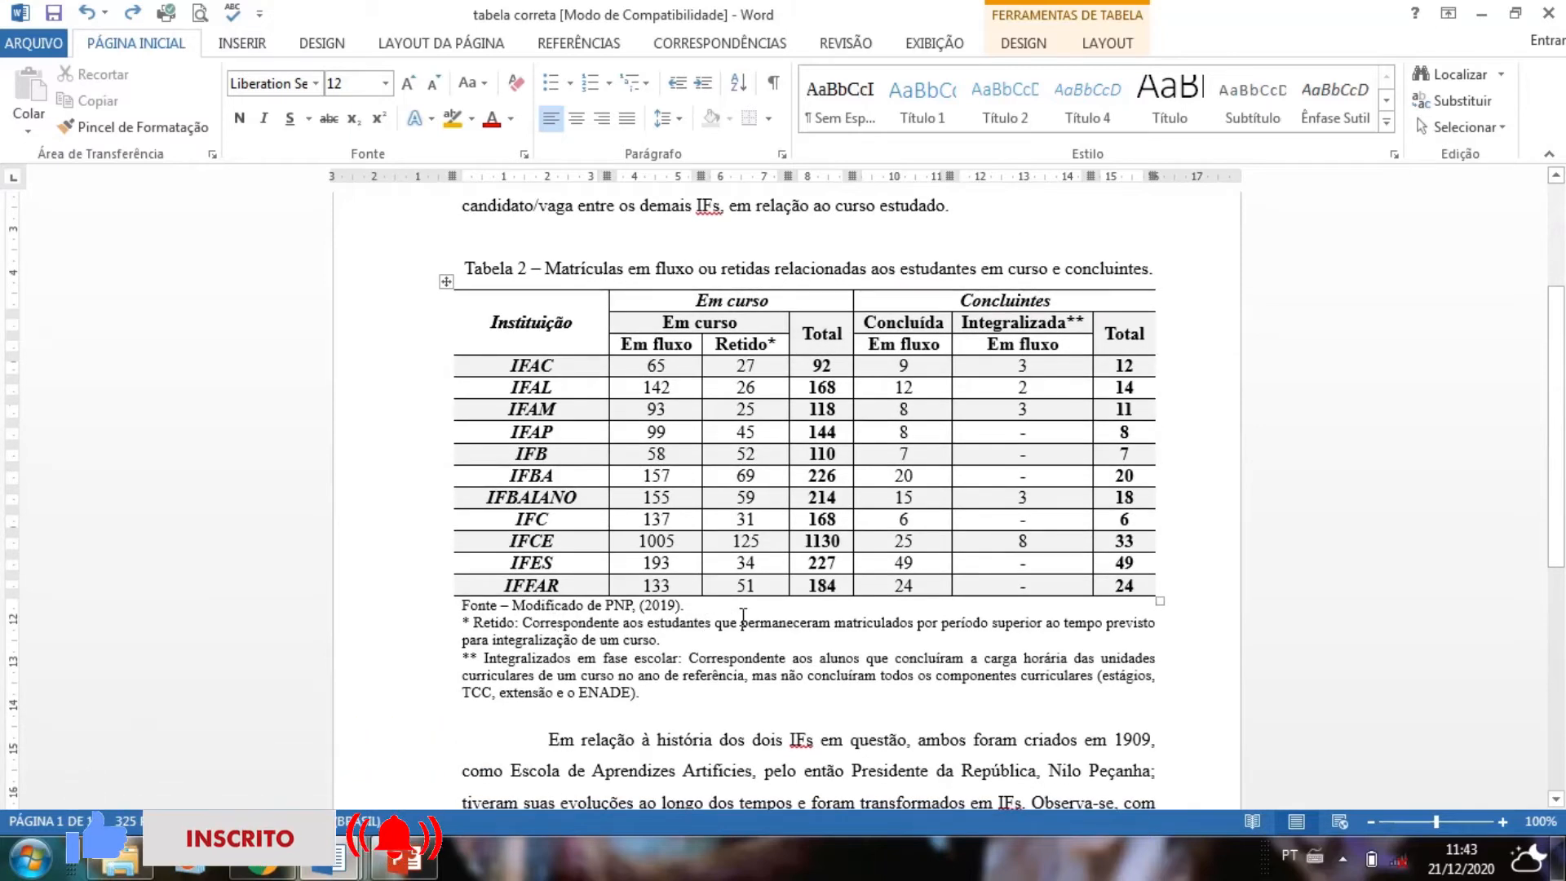
scroll(744, 618, down, 3)
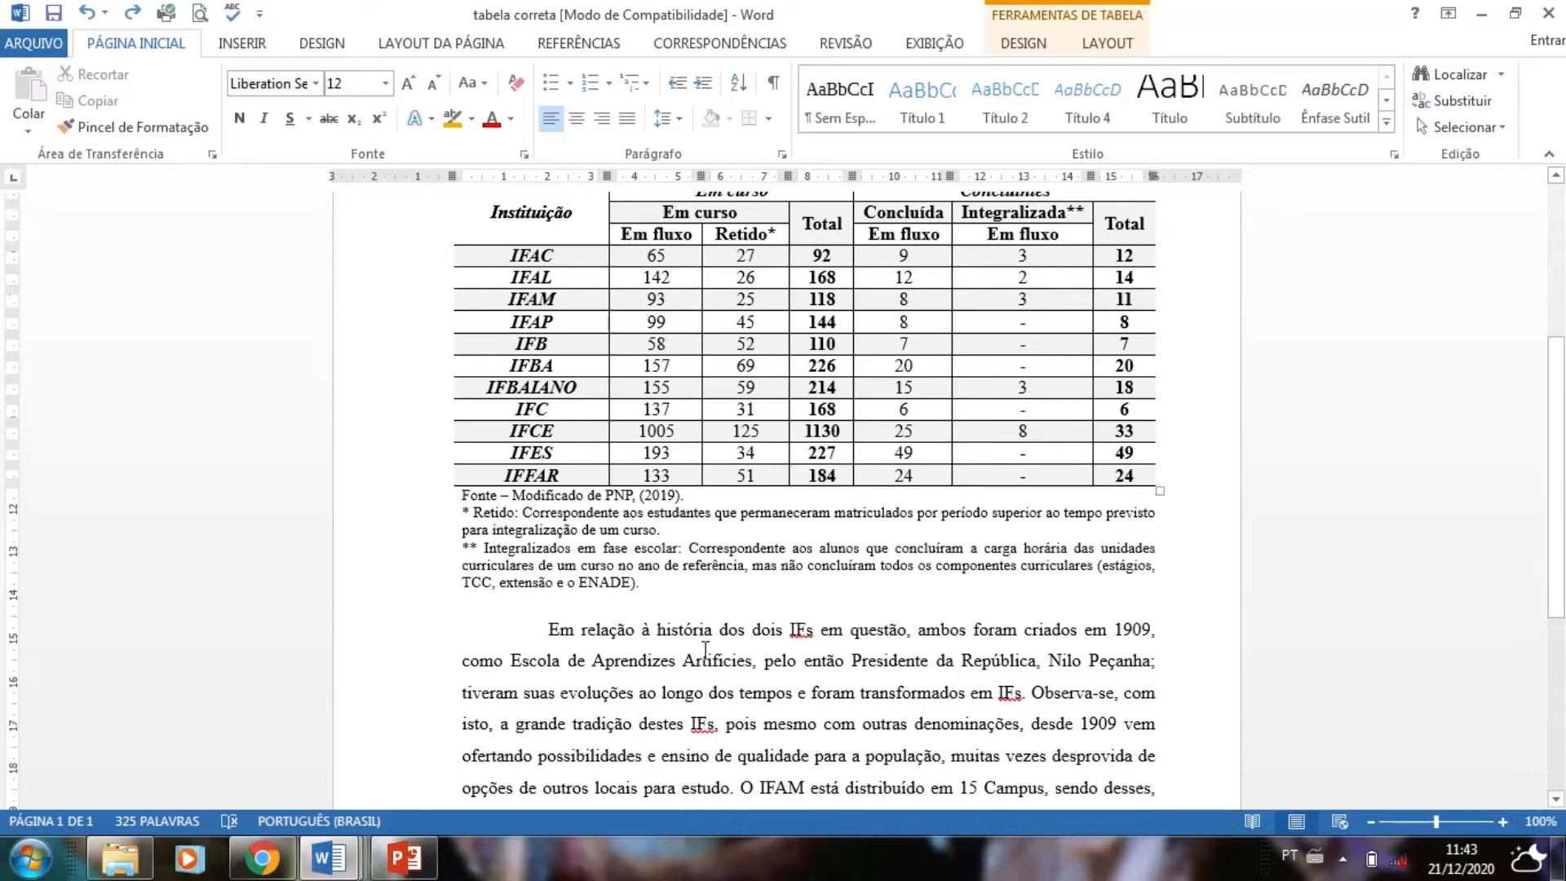
scroll(986, 615, down, 2)
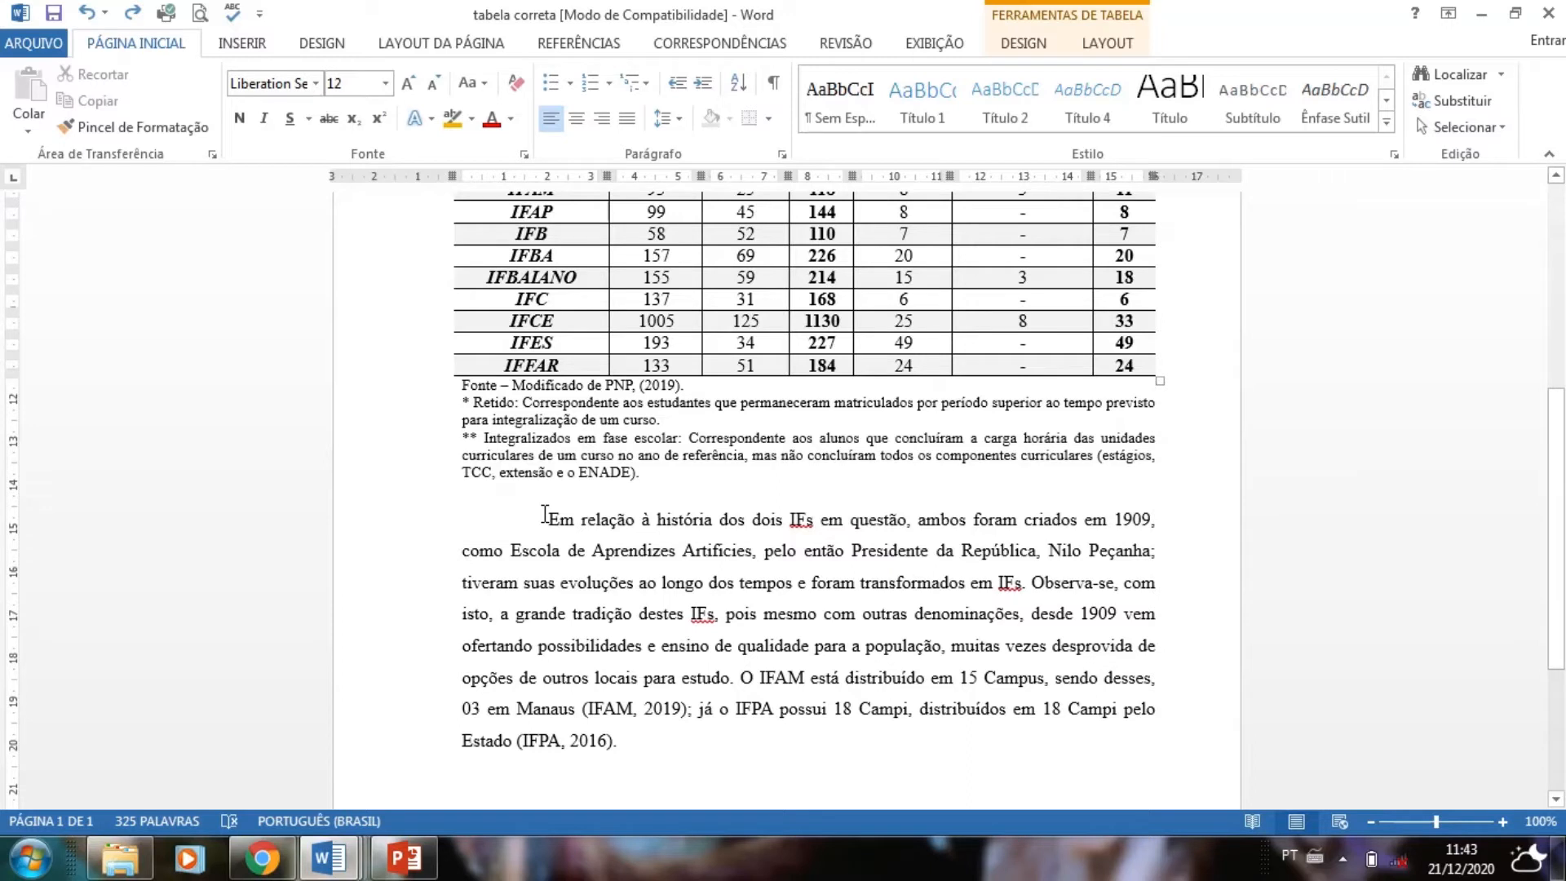
drag(544, 514, 629, 755)
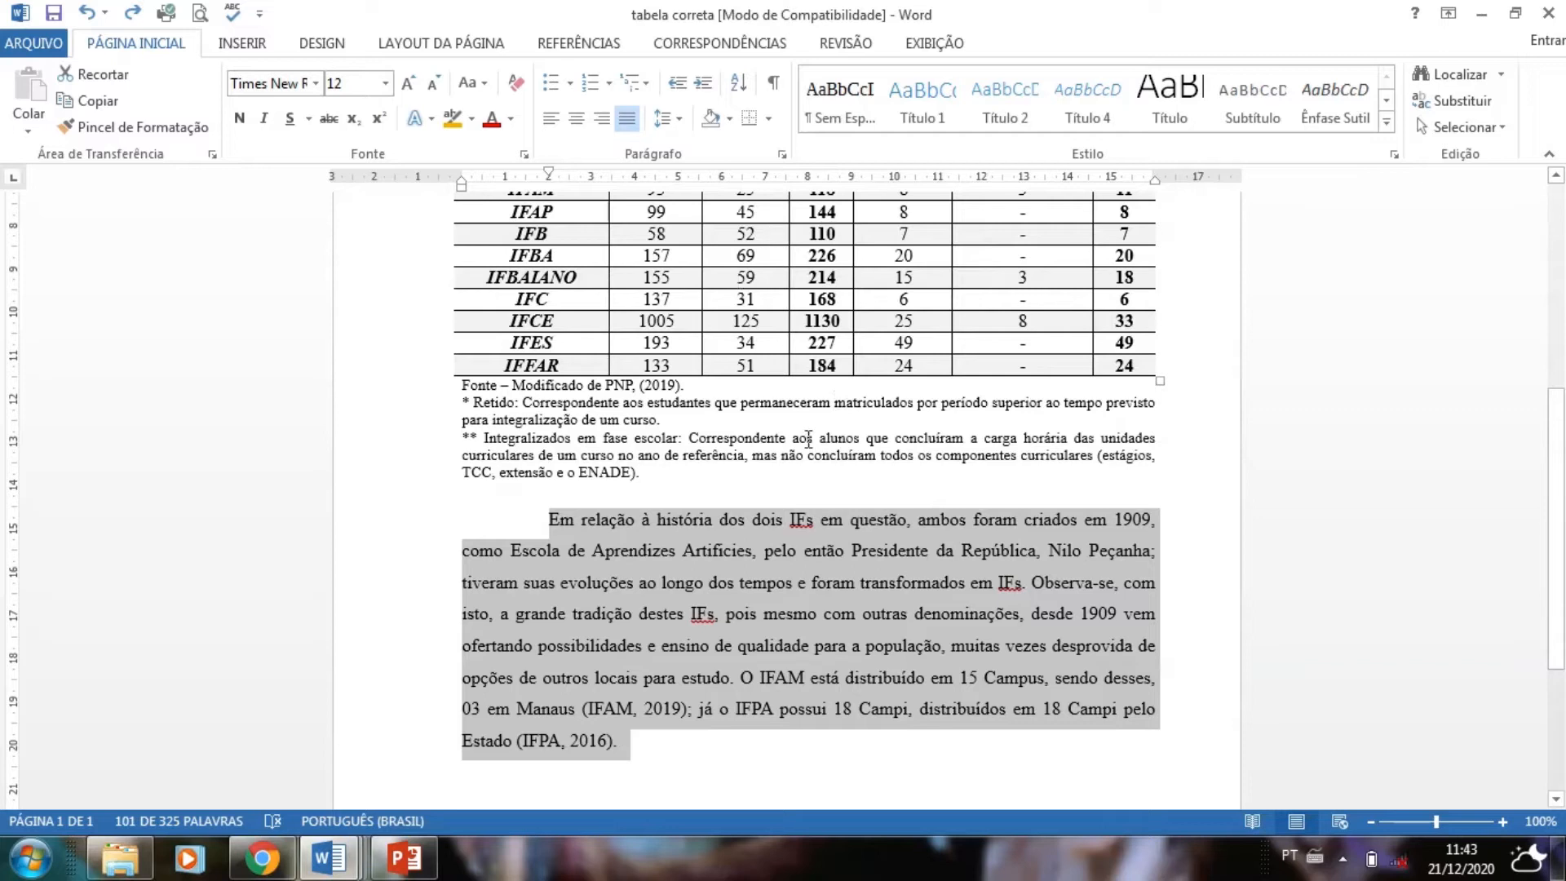
scroll(809, 438, up, 5)
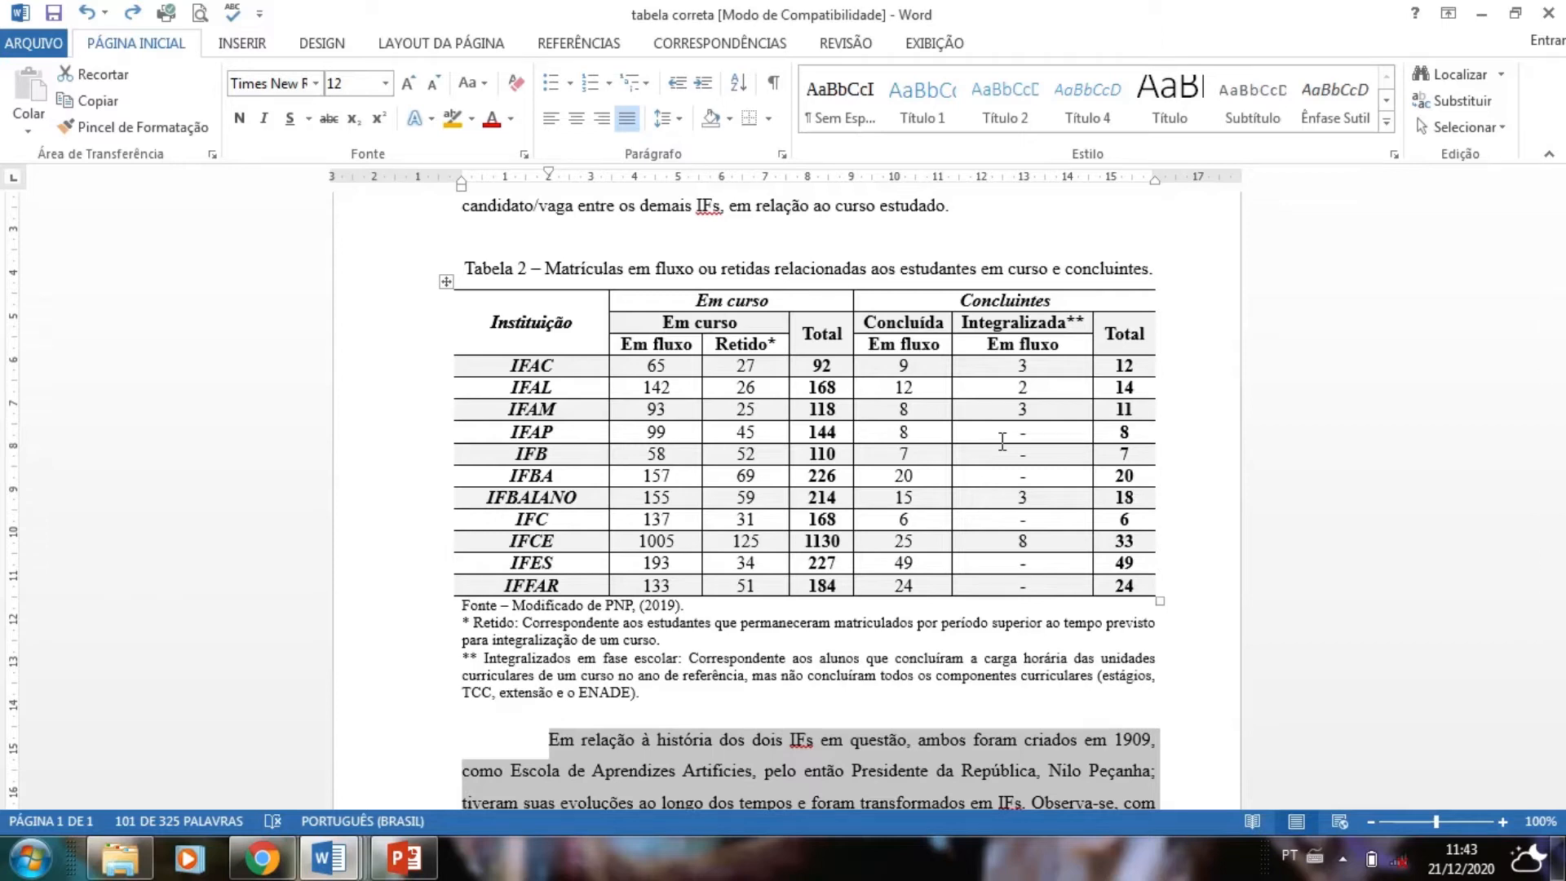
scroll(1002, 440, down, 5)
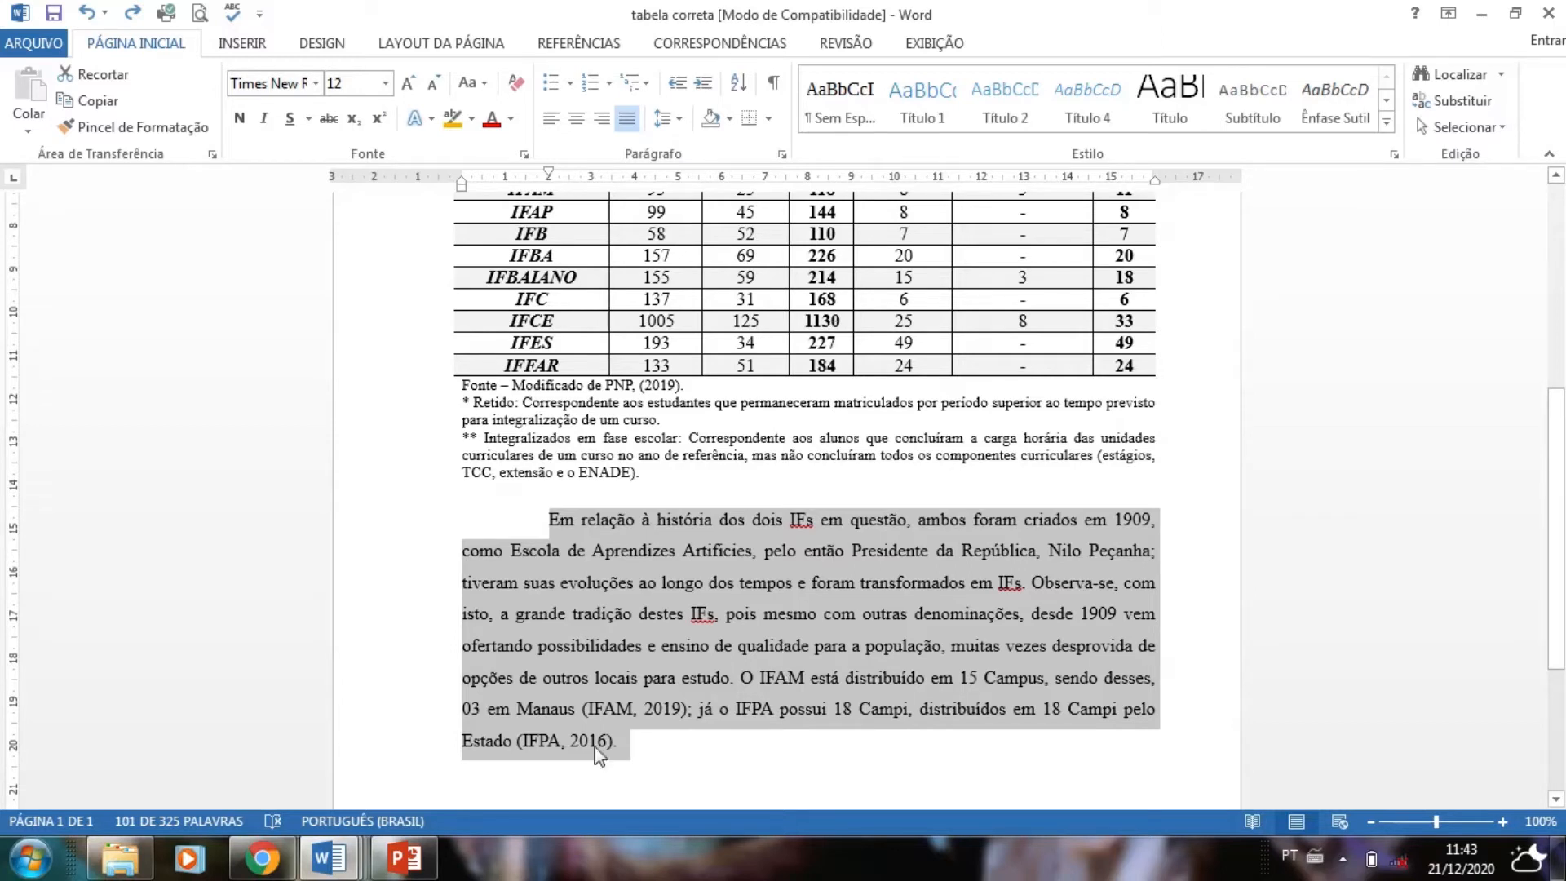
Select the citation "IFPA, 2016" in the closing paragraph, and review the order of text, table and notes from the beginning.
click(651, 760)
drag(522, 744, 611, 755)
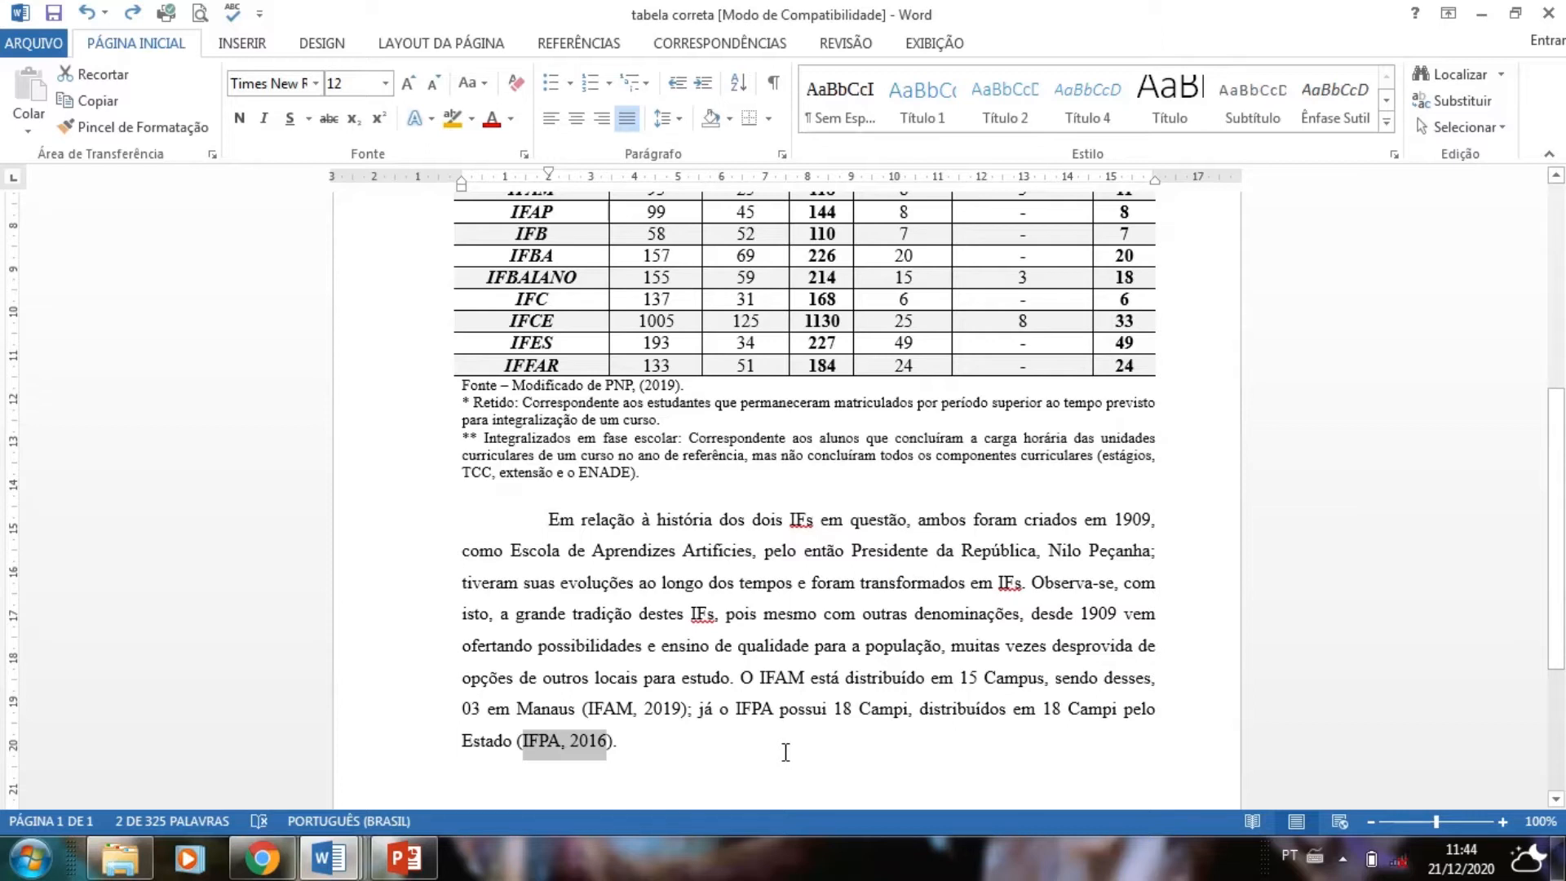
scroll(786, 752, up, 9)
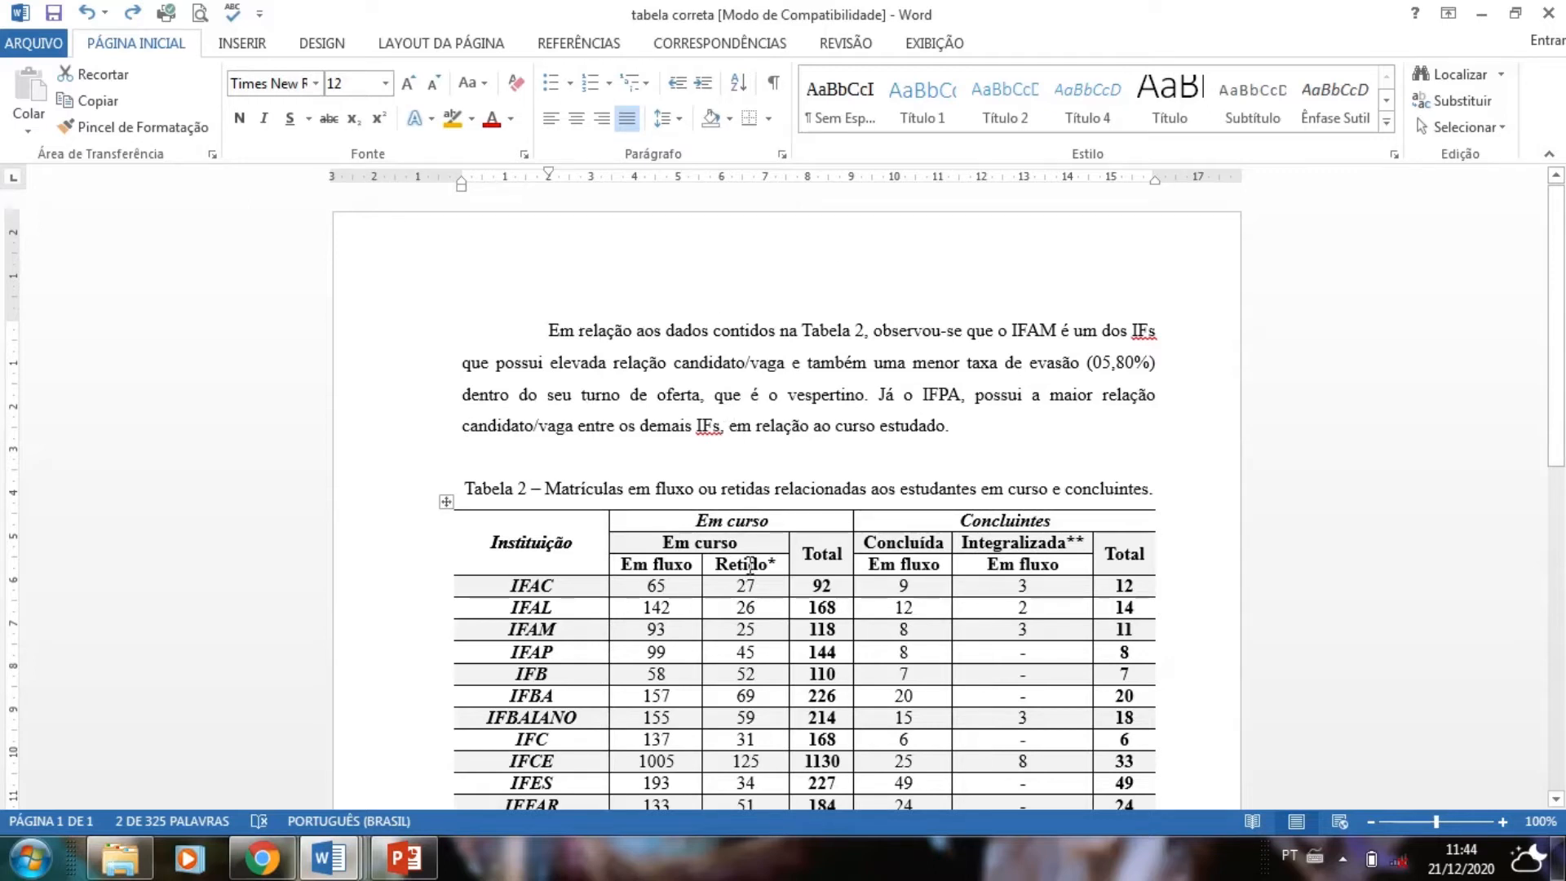
scroll(750, 564, down, 3)
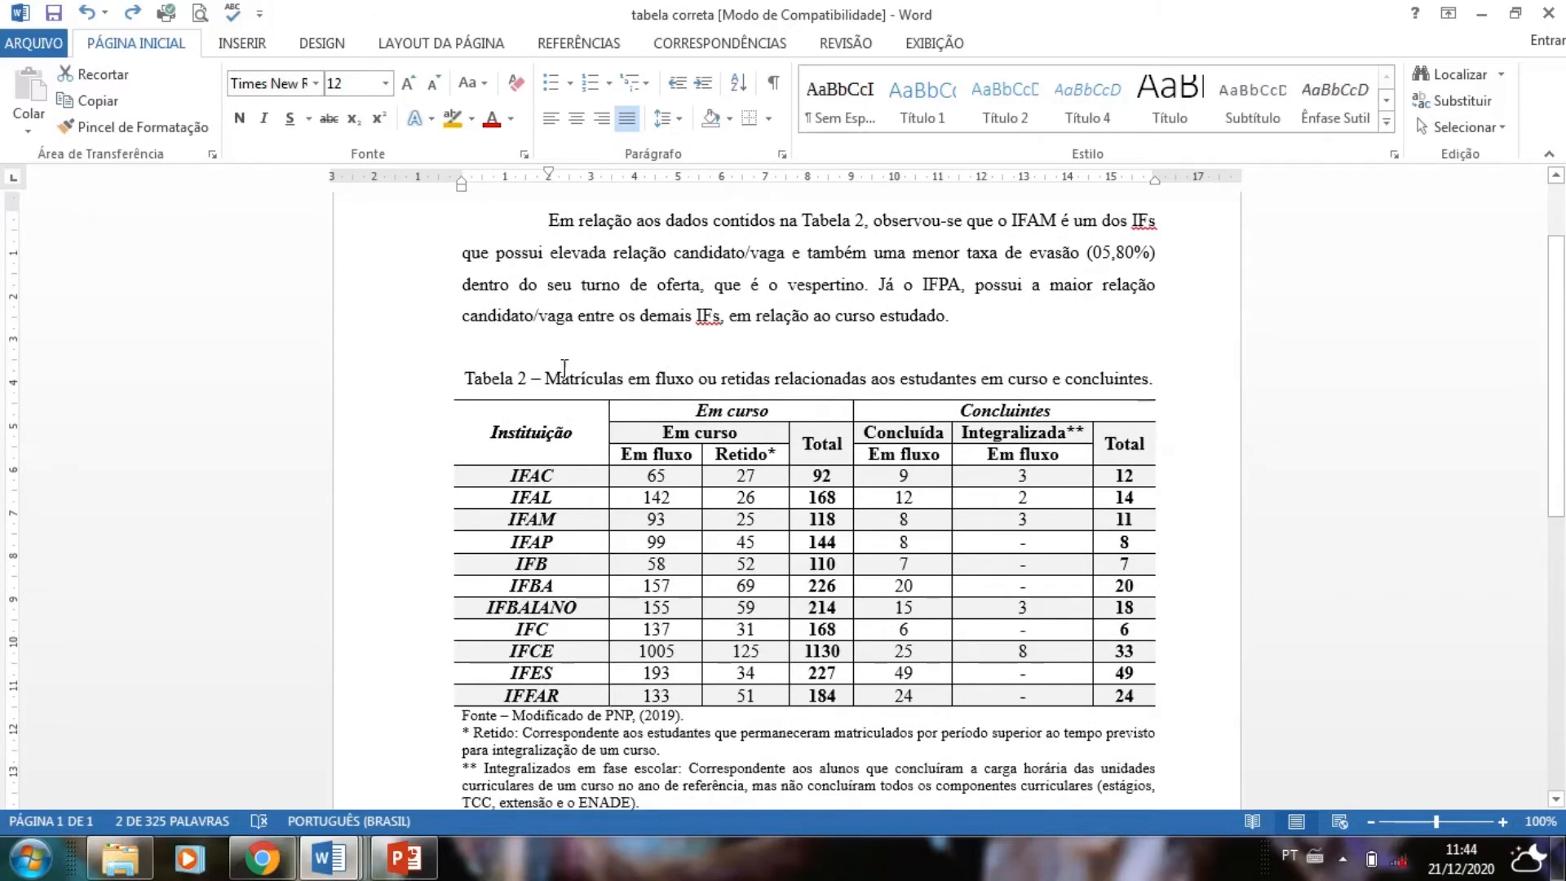
scroll(661, 610, down, 3)
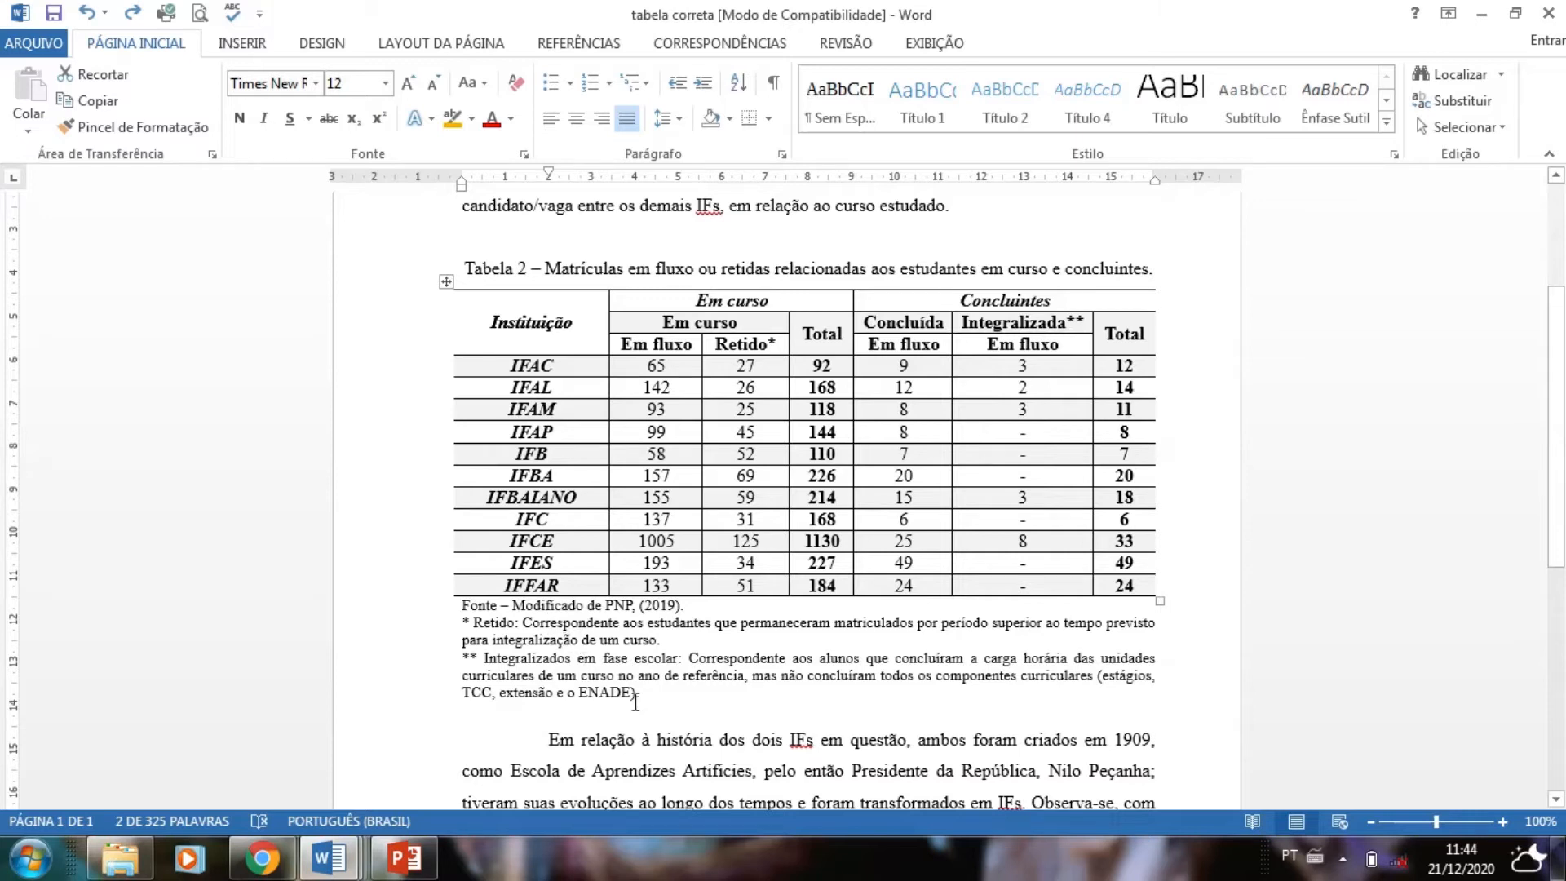
scroll(635, 701, down, 5)
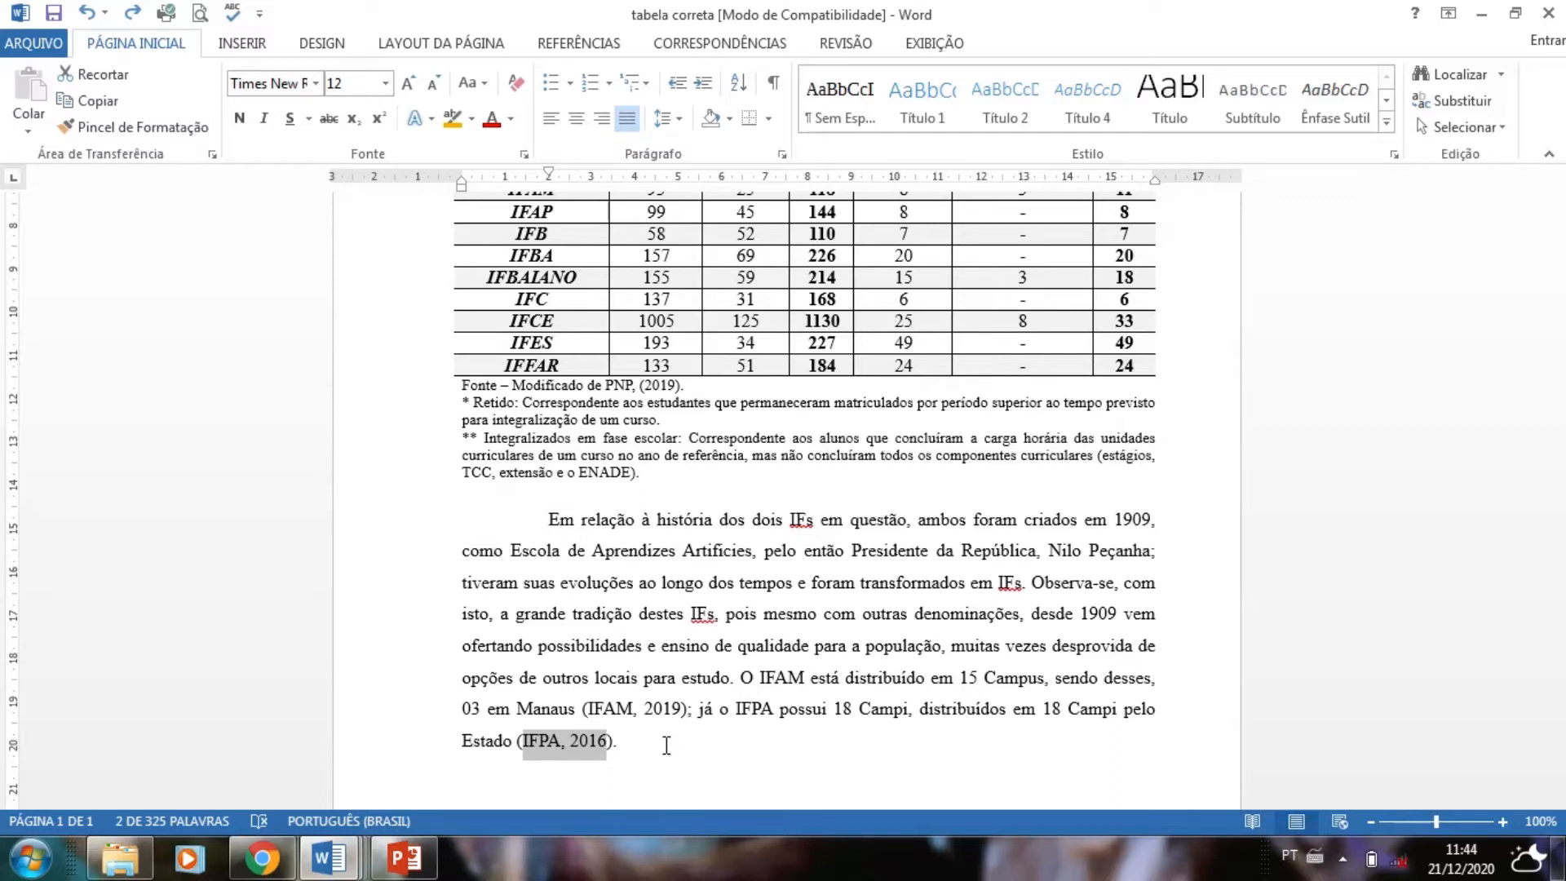
Switch to the document "tabela com texto depois" and examine how the paragraphs are placed after the table.
mouse_move(350, 866)
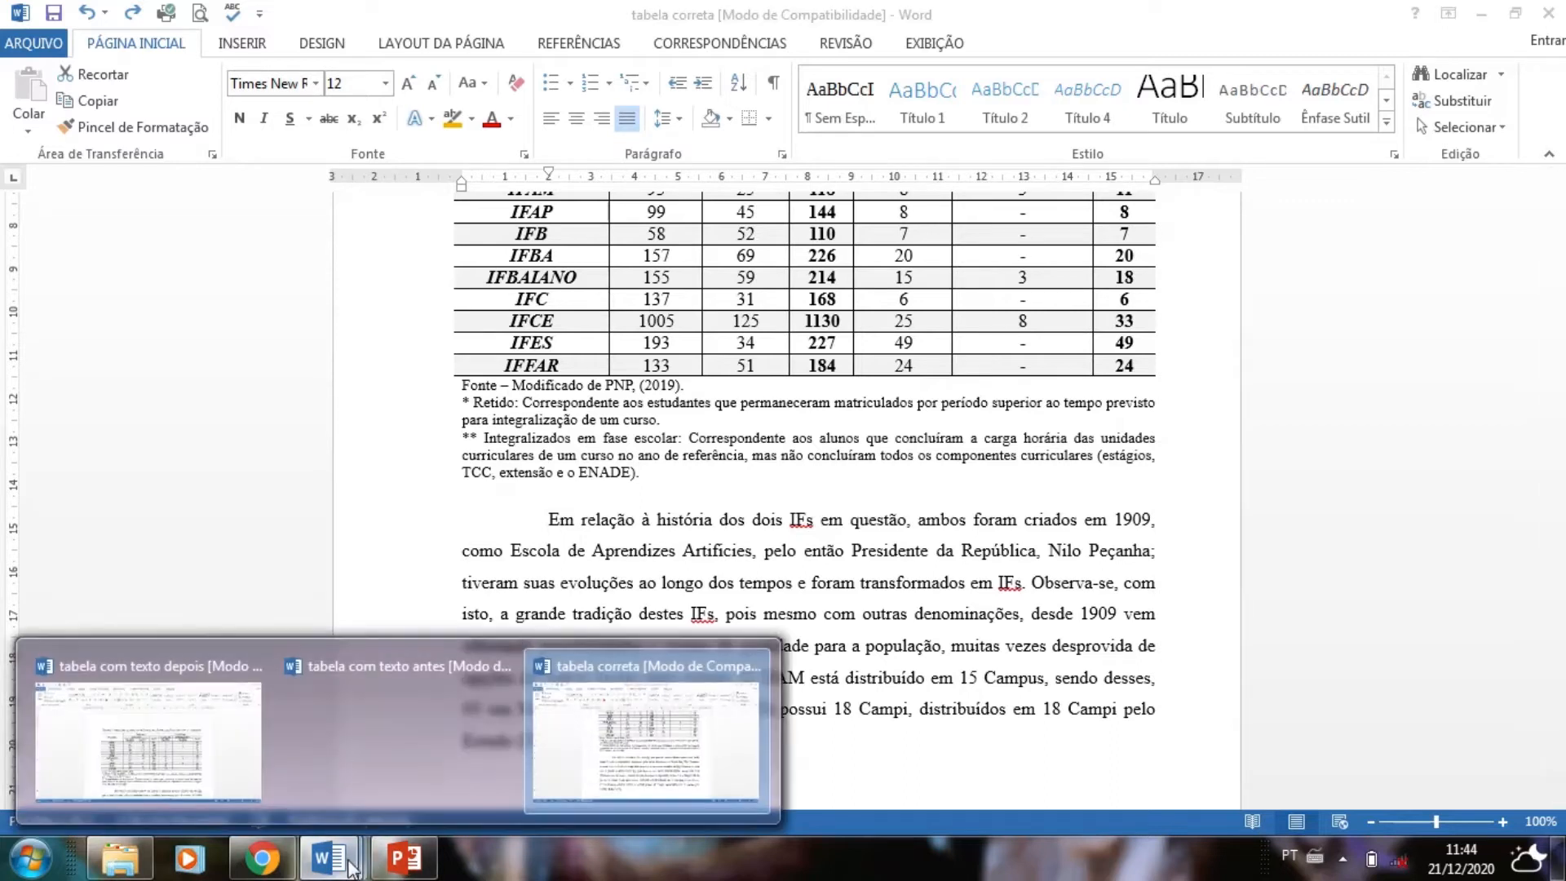
click(214, 750)
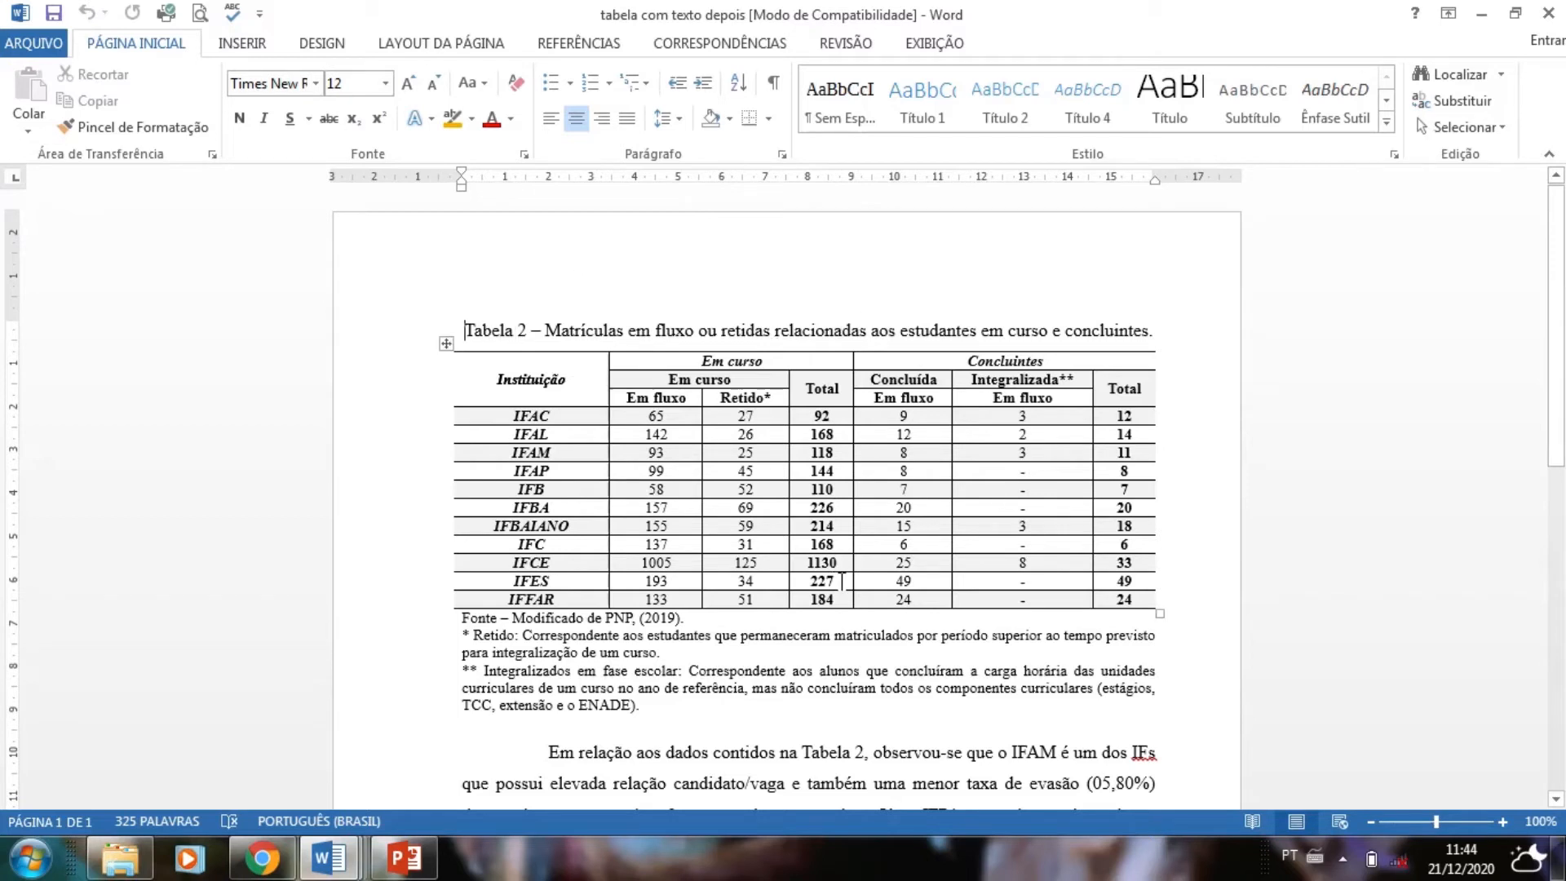
scroll(842, 581, down, 4)
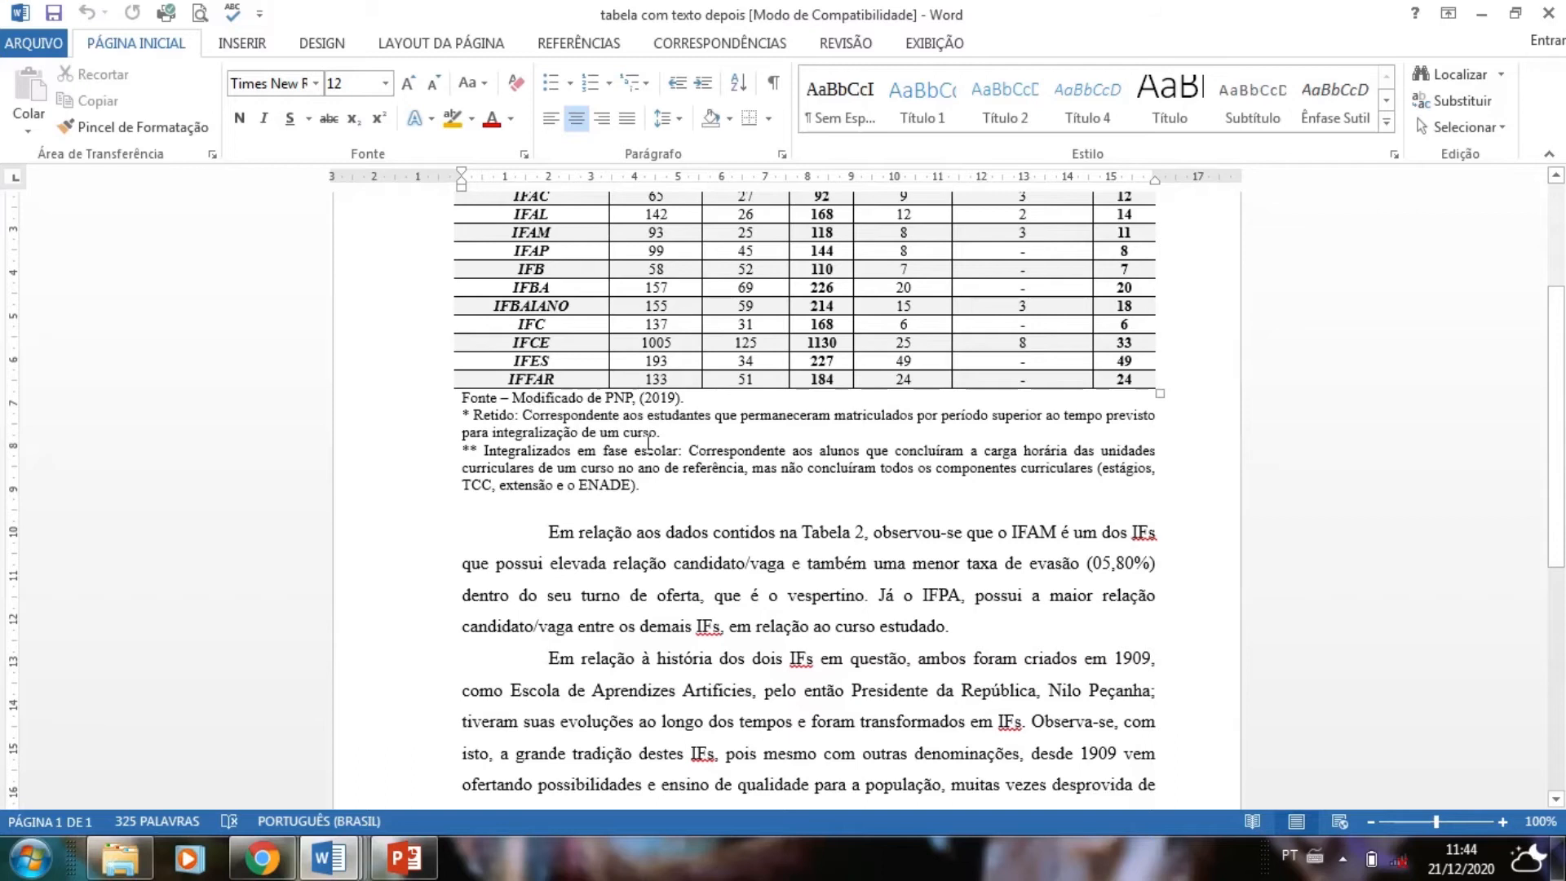
scroll(648, 445, up, 4)
scroll(622, 533, down, 6)
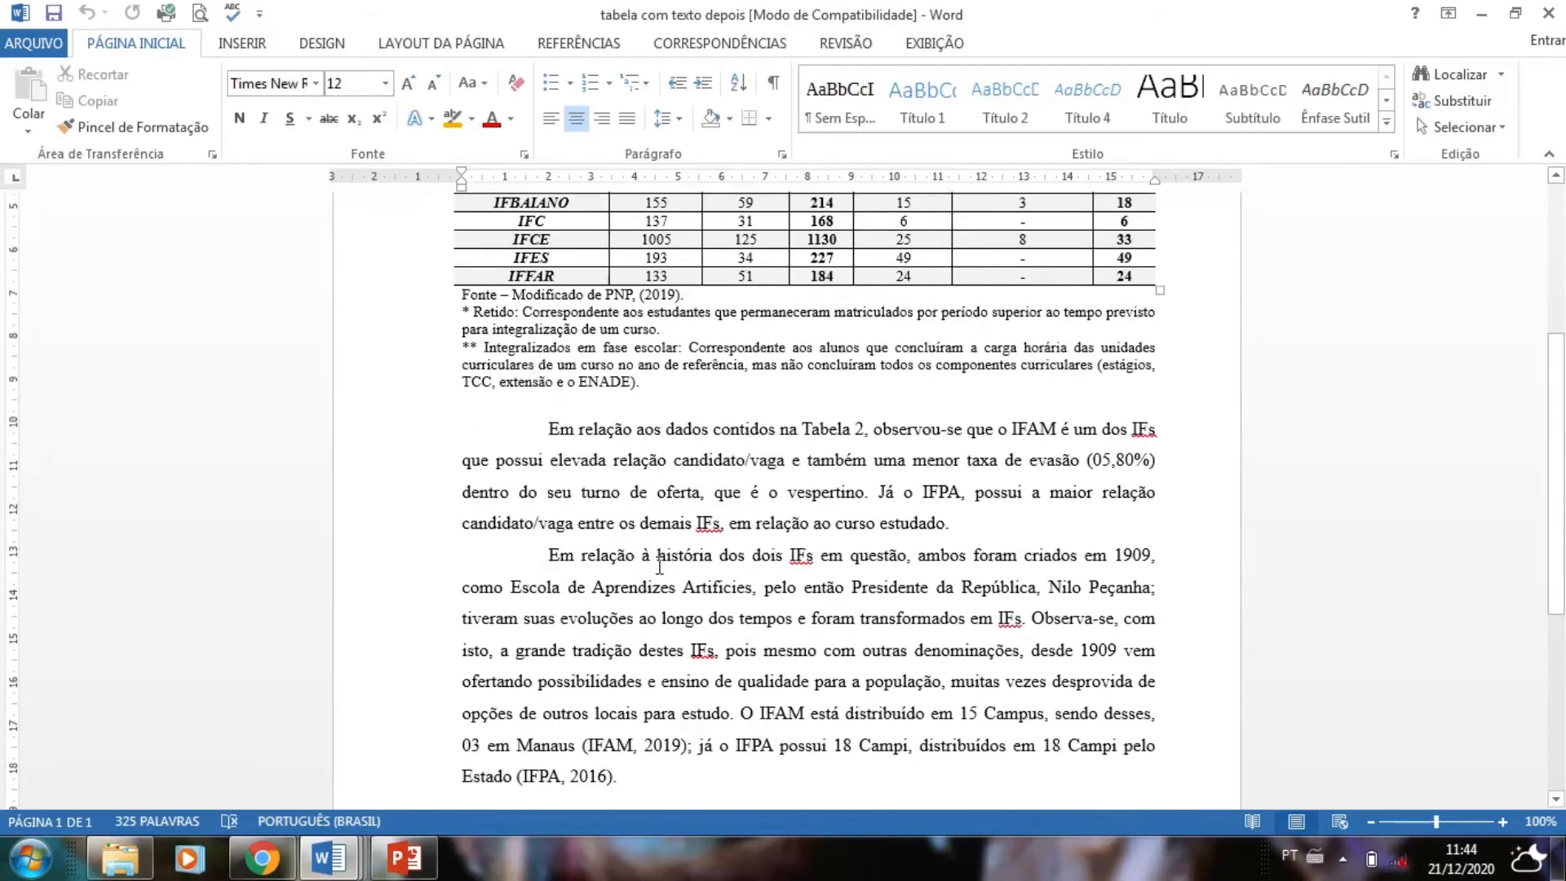
scroll(660, 565, down, 2)
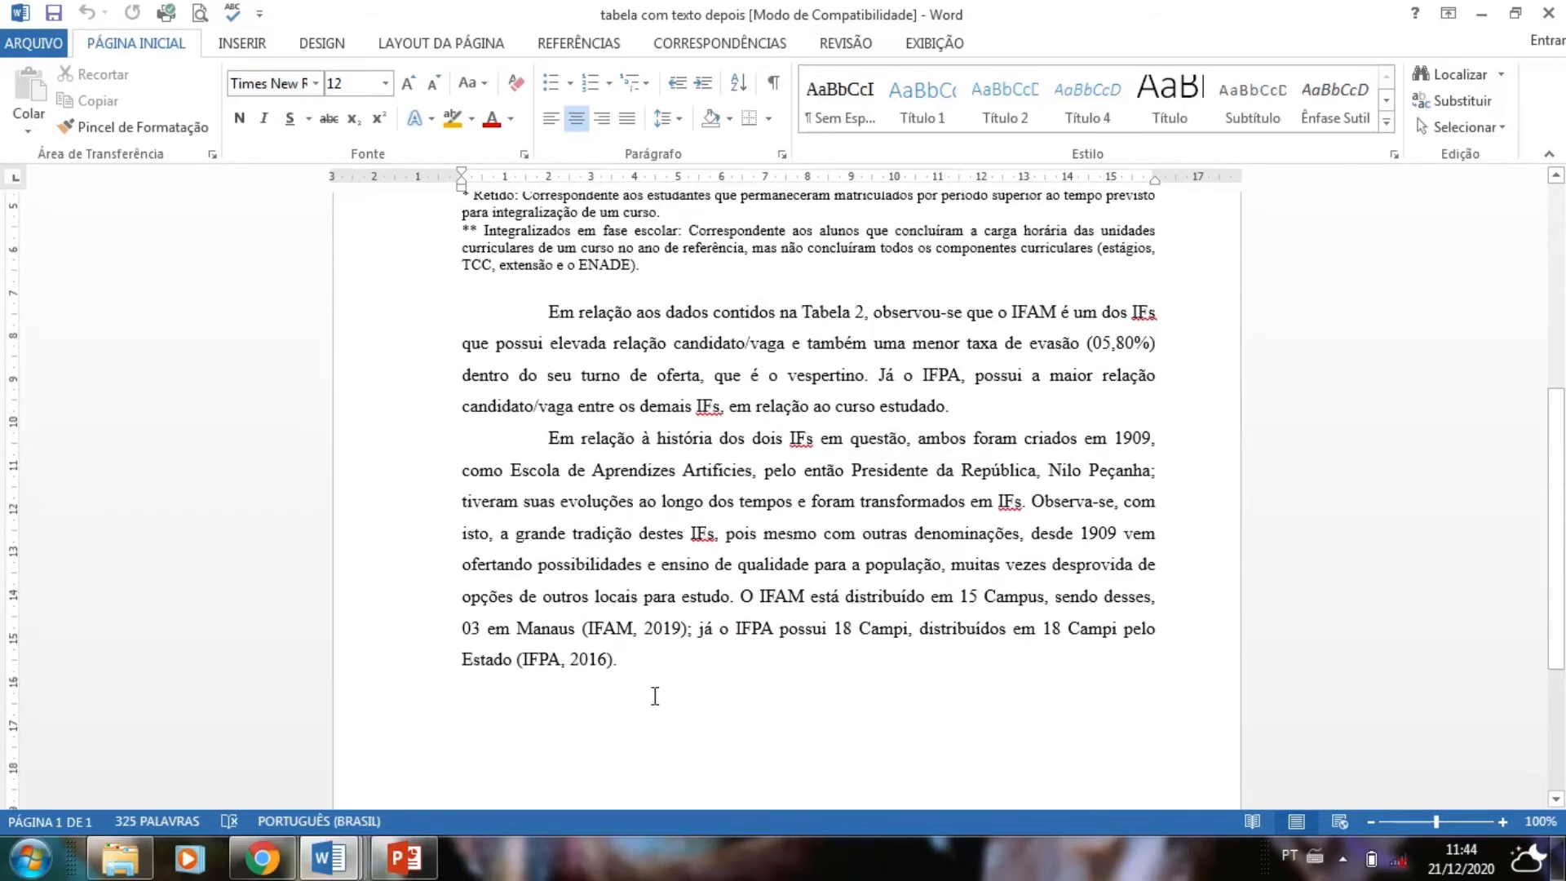
scroll(655, 696, up, 8)
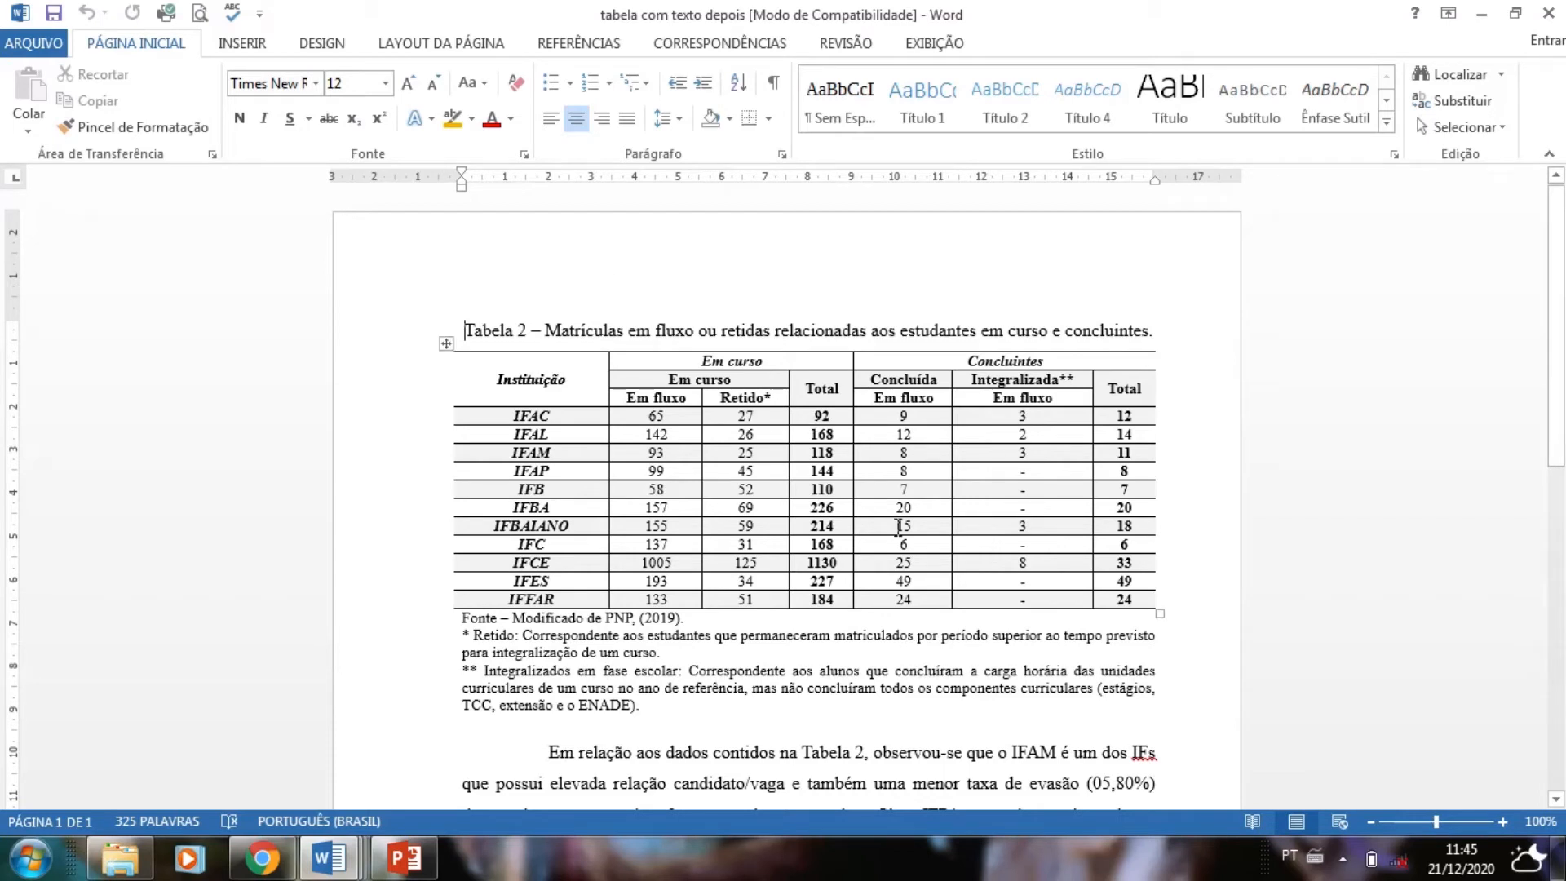
scroll(899, 526, down, 3)
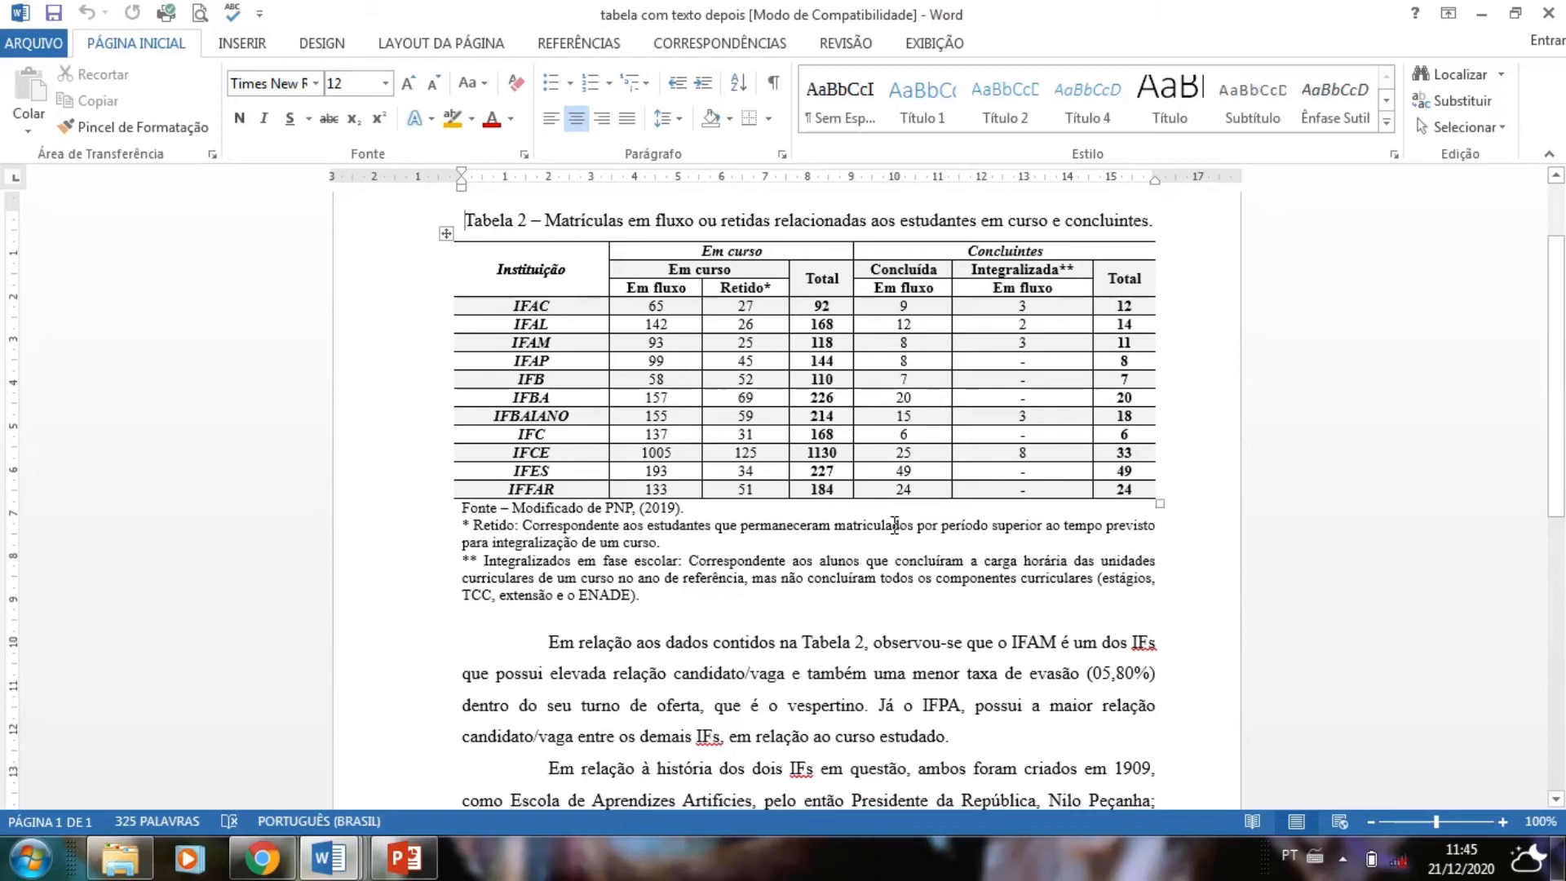
scroll(571, 412, down, 6)
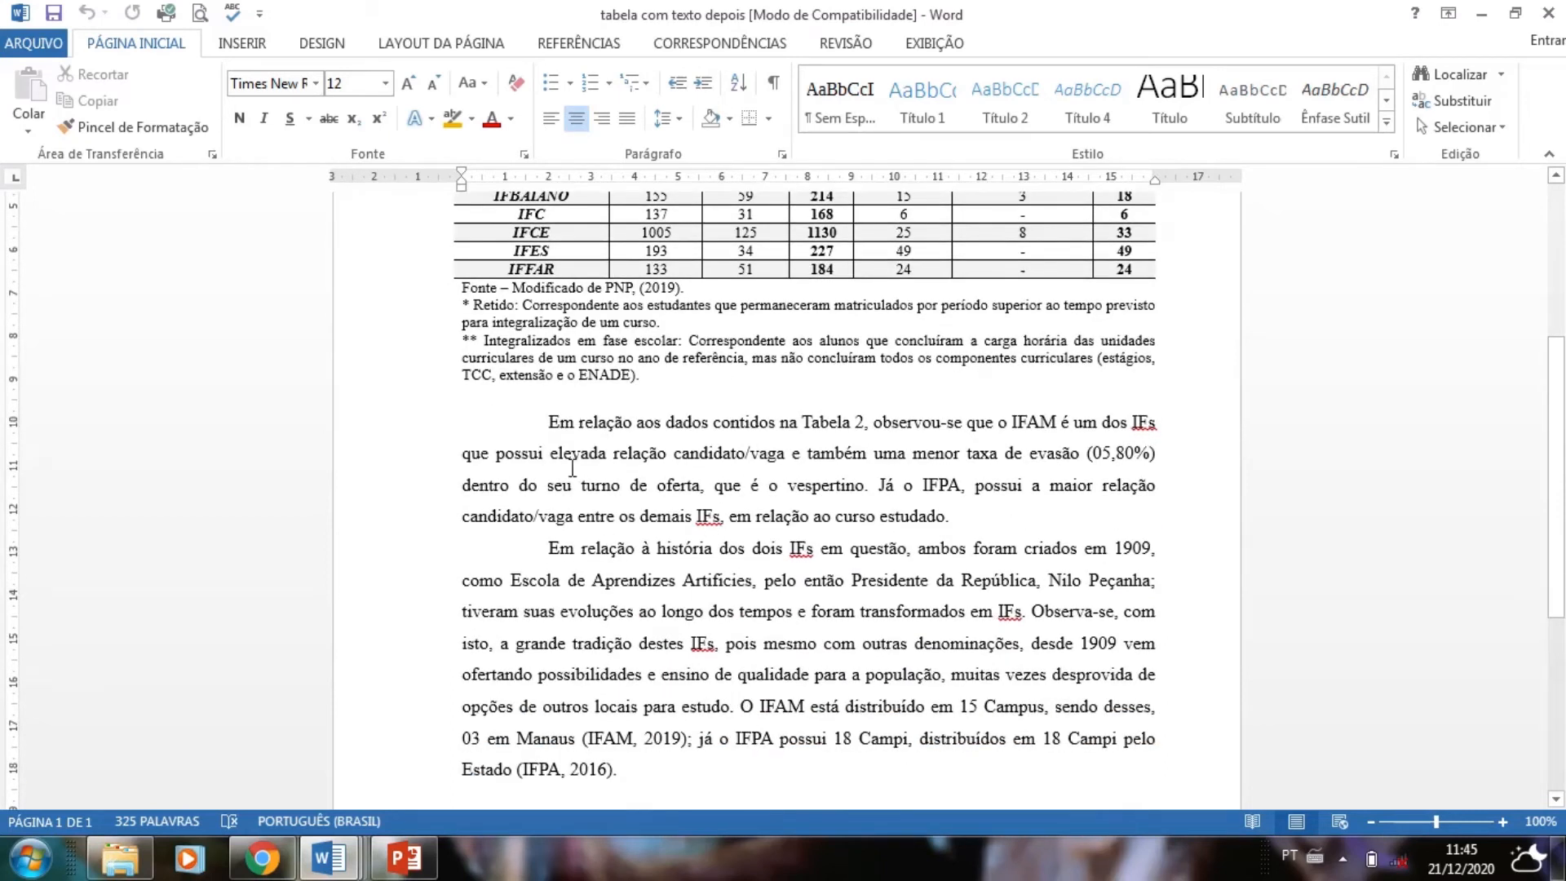
scroll(574, 467, down, 3)
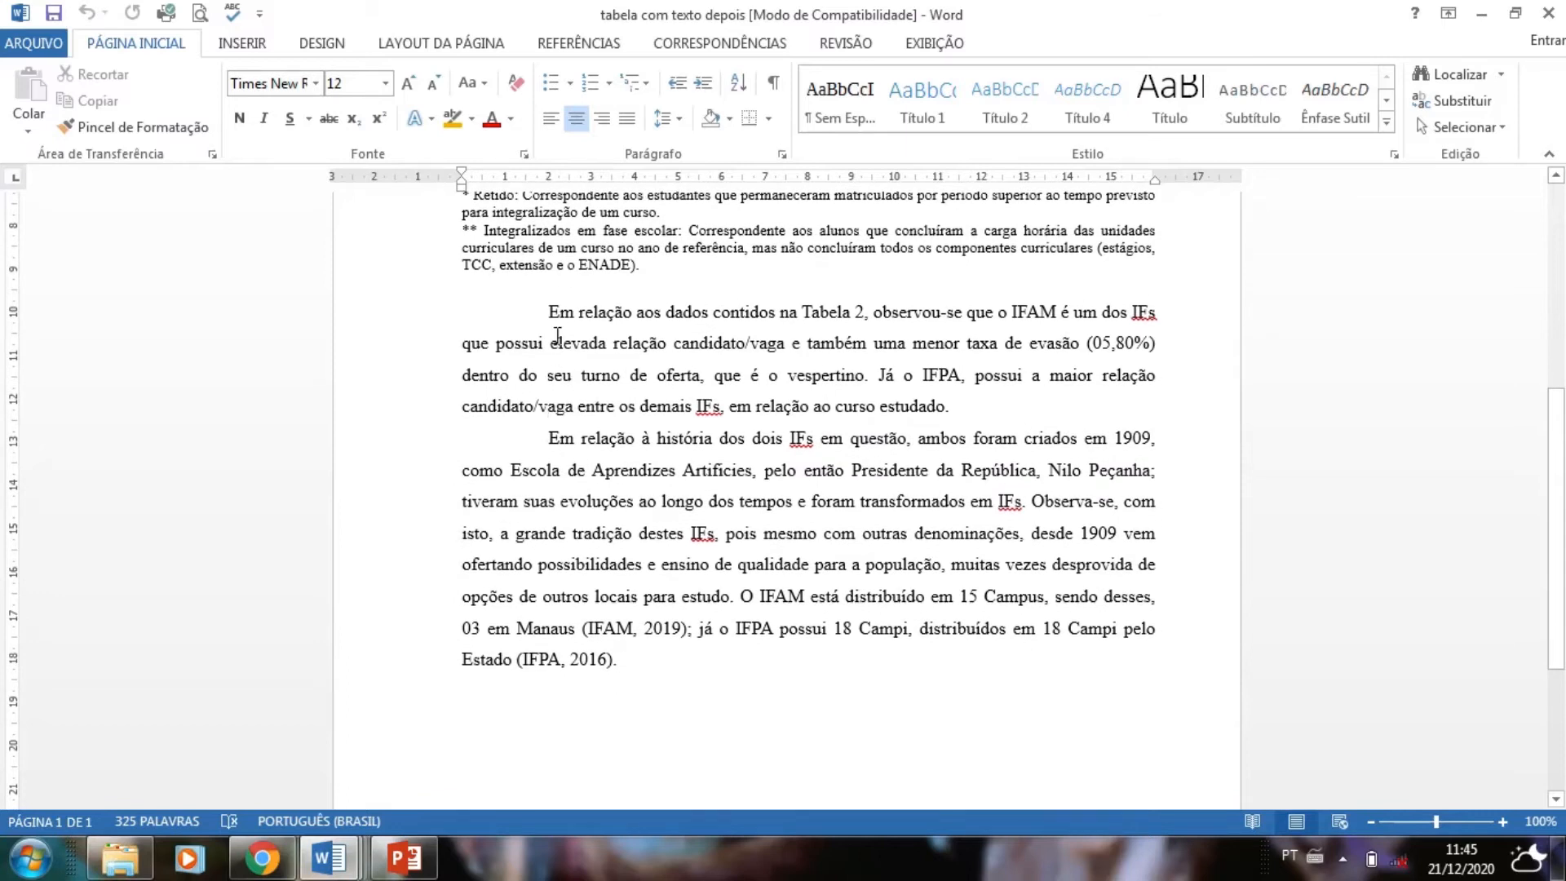
Examine the order of caption, table, source and notes relative to the paragraphs that follow.
scroll(678, 402, up, 10)
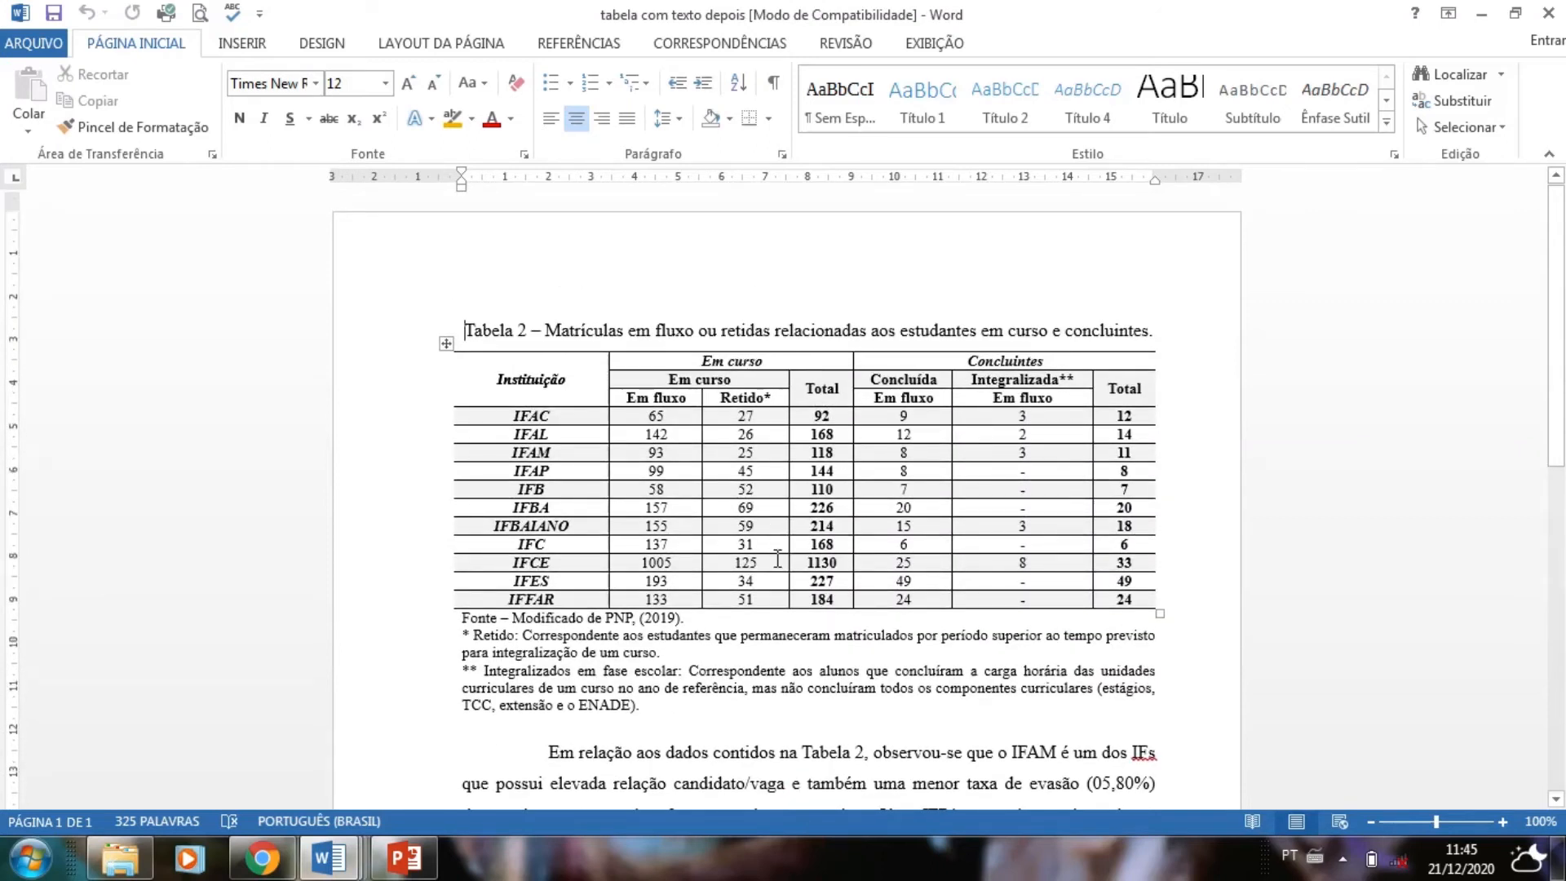
scroll(775, 559, down, 5)
scroll(827, 625, up, 3)
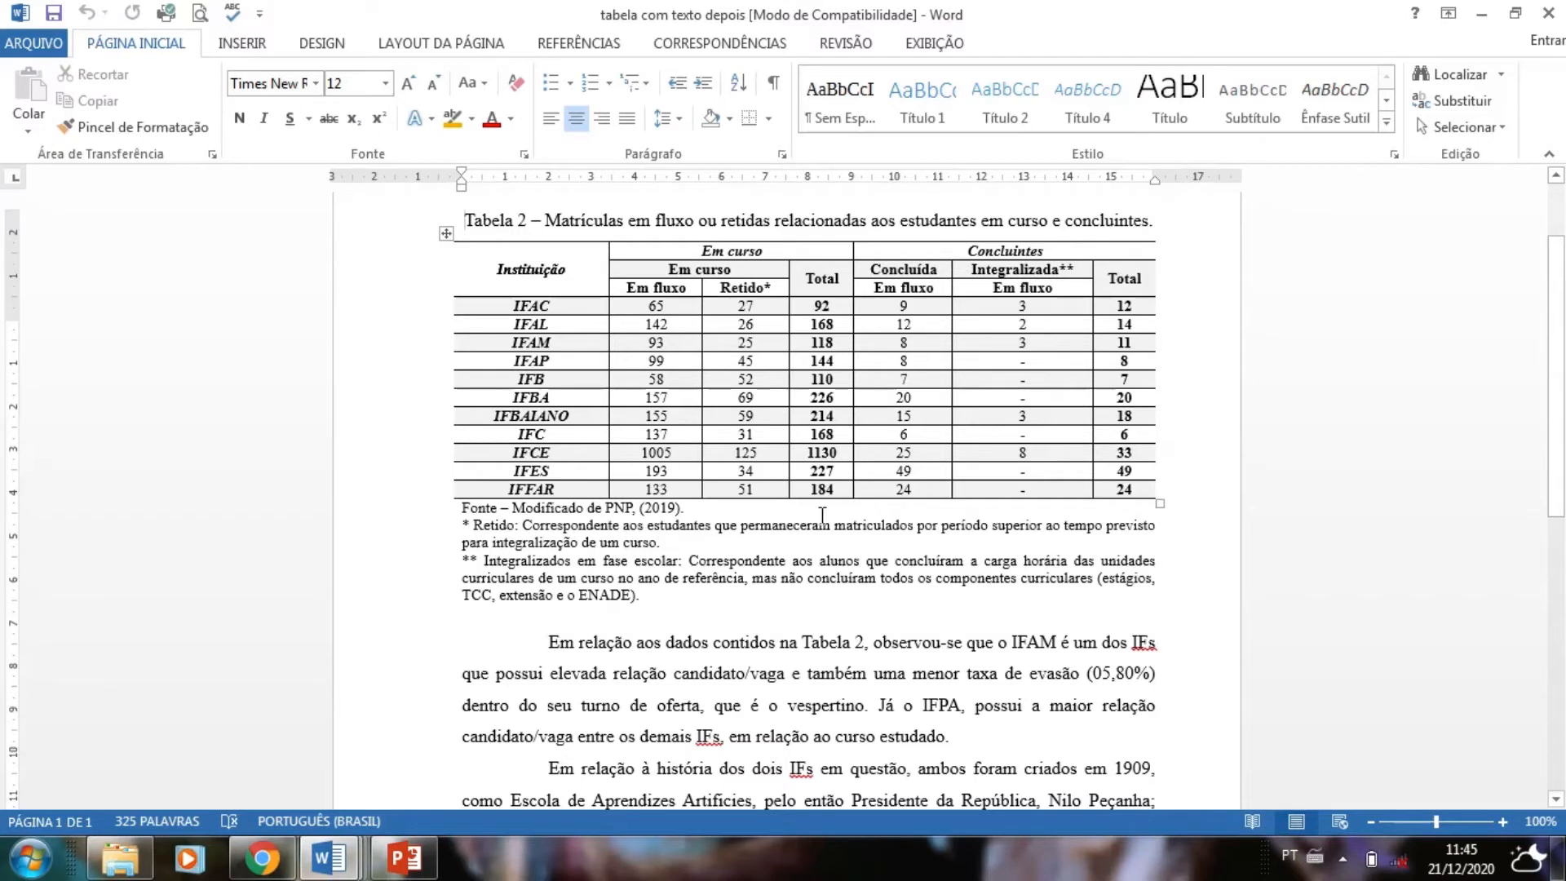
scroll(666, 260, up, 3)
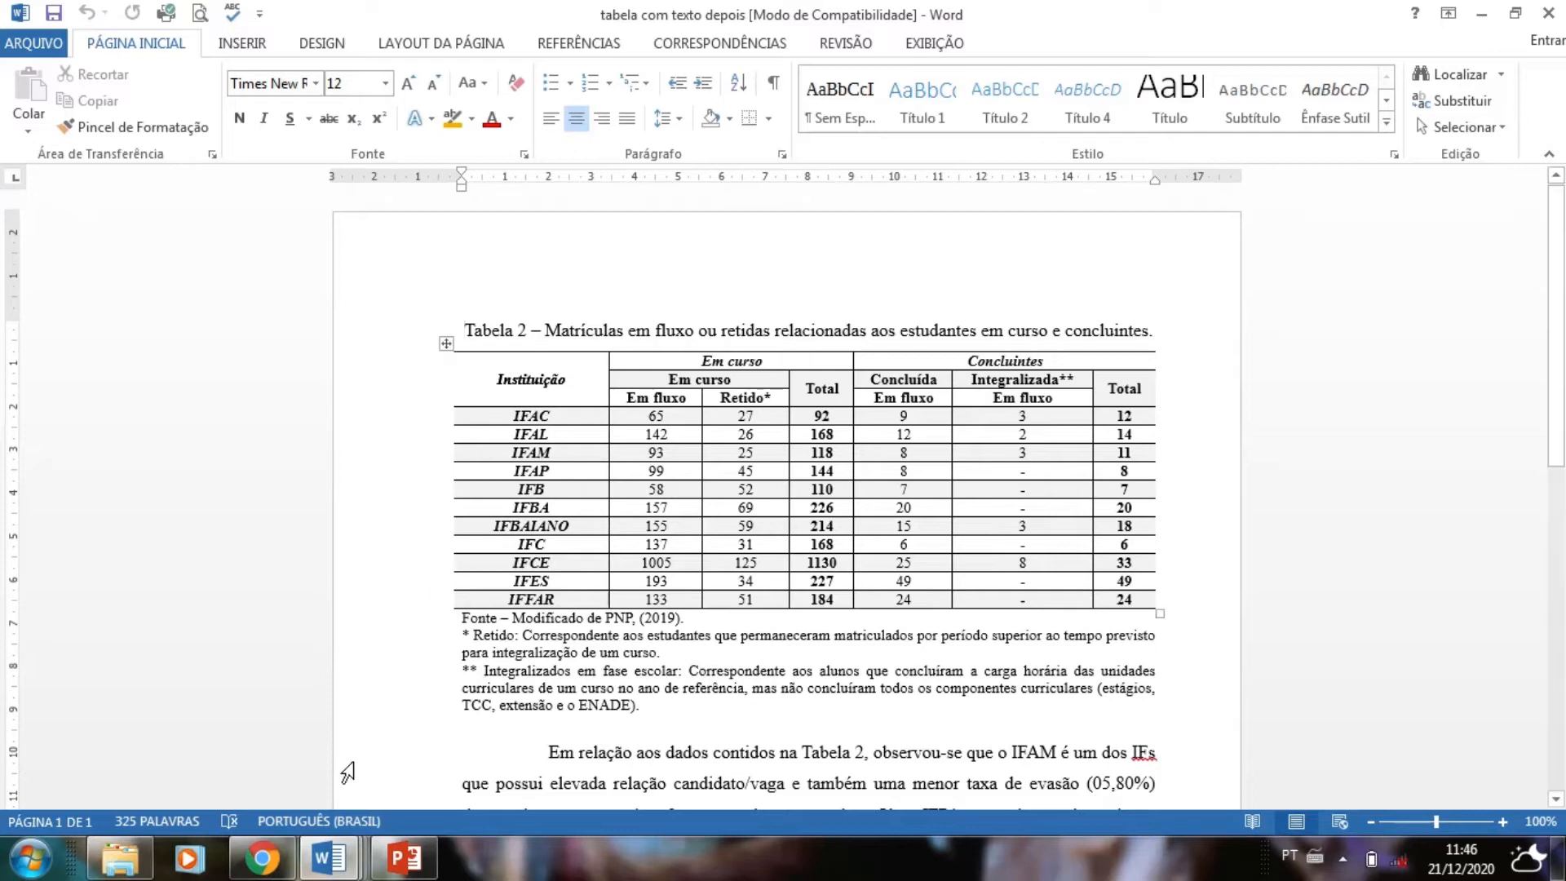
Undo the last text change so both paragraphs precede the table, and select the mention "Tabela 2," in the first paragraph.
key(ctrl+z)
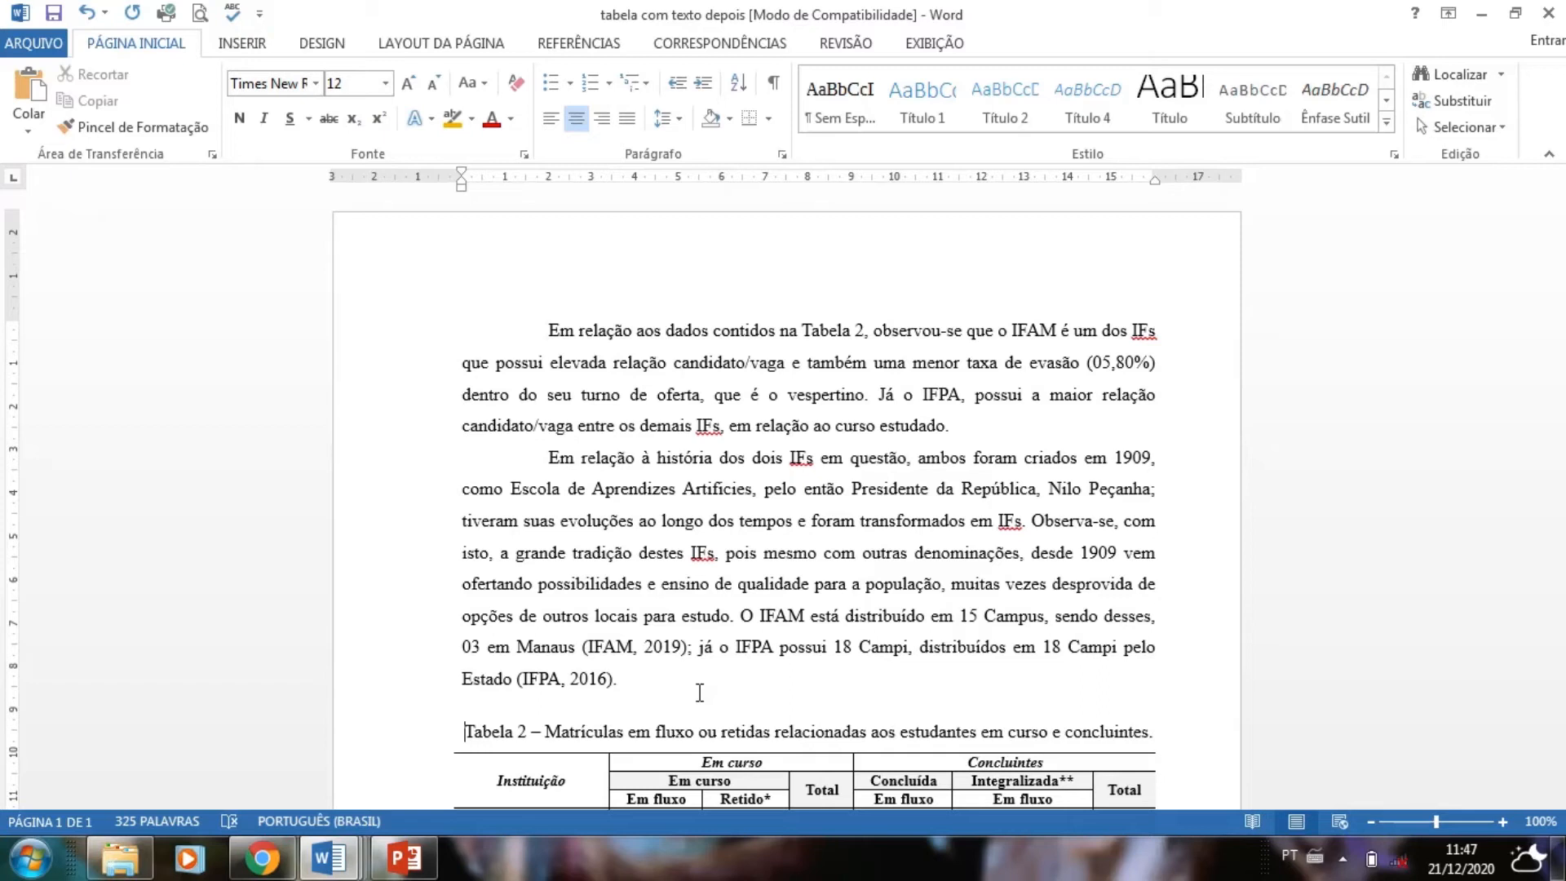
drag(797, 333, 871, 343)
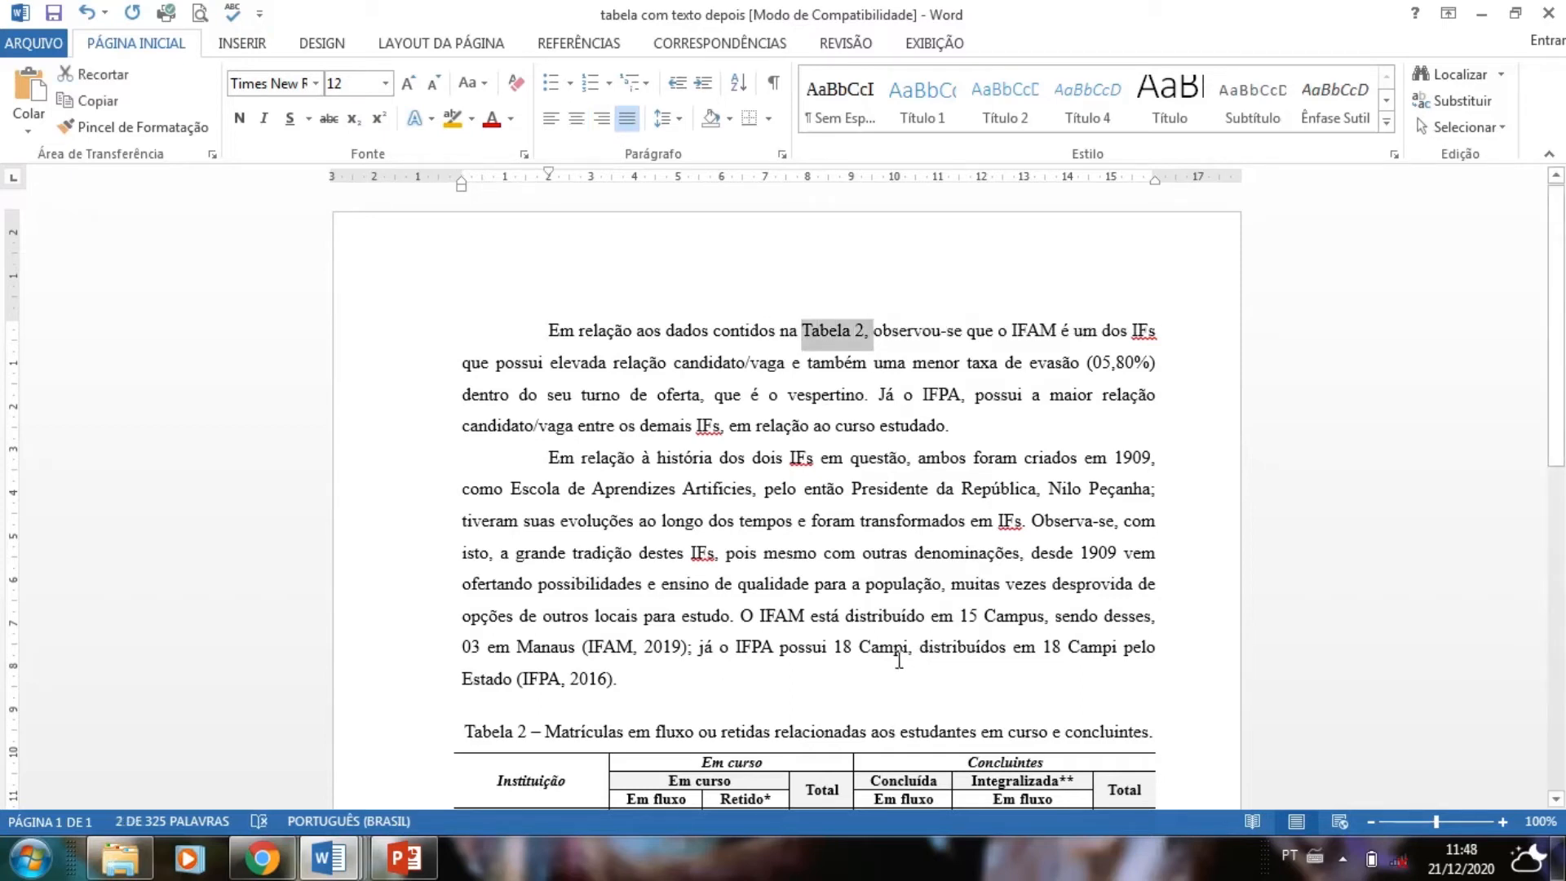
Select the paragraph about the history of the two IFs above the table, and examine the page below the table notes.
scroll(734, 653, down, 2)
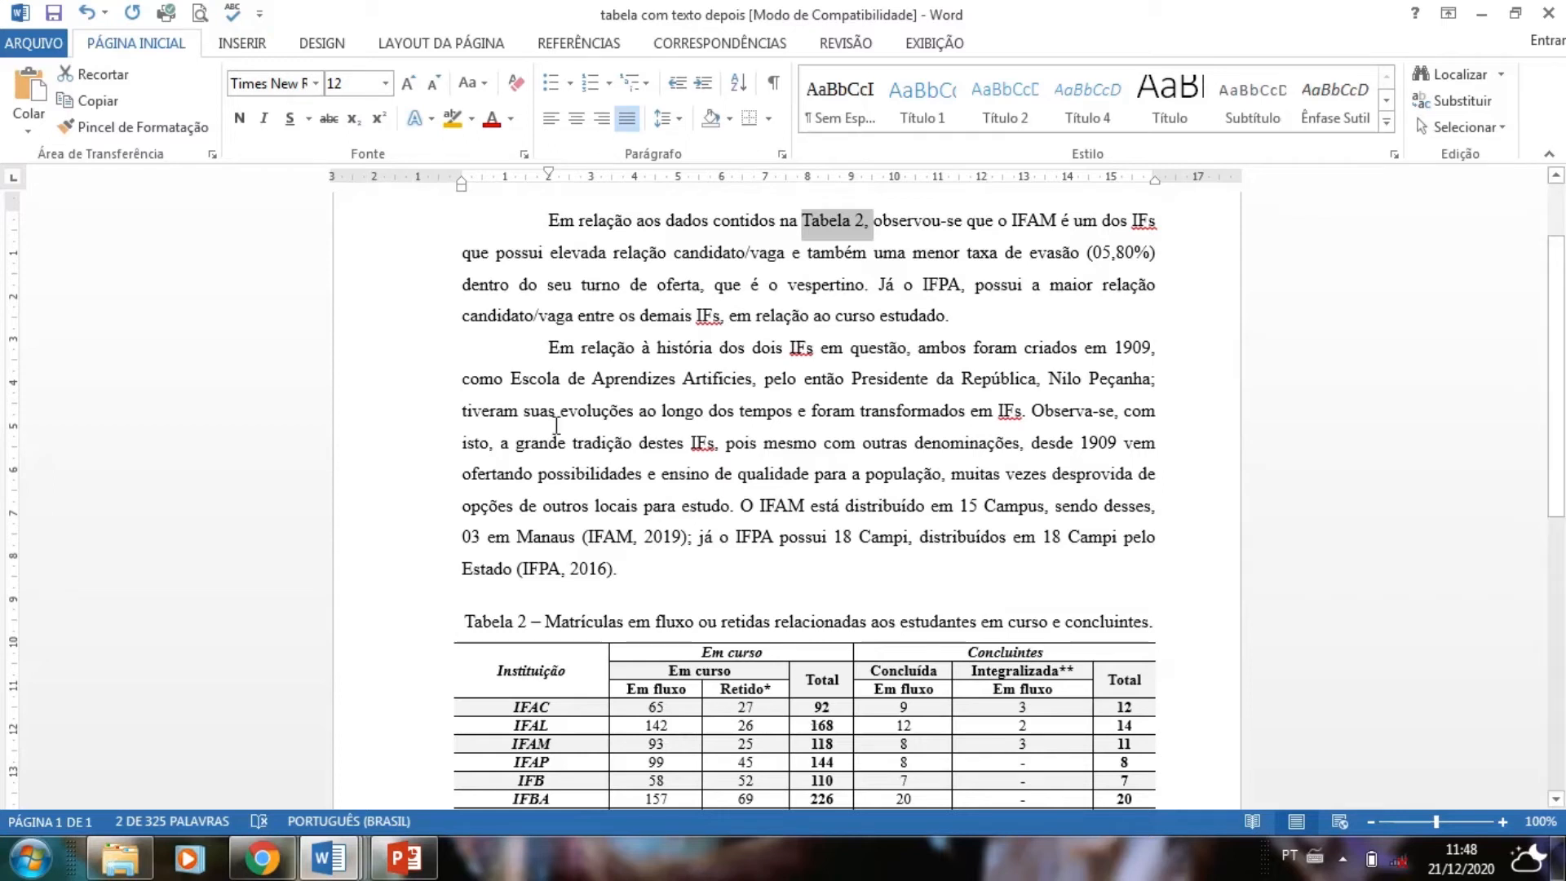
drag(536, 351, 681, 574)
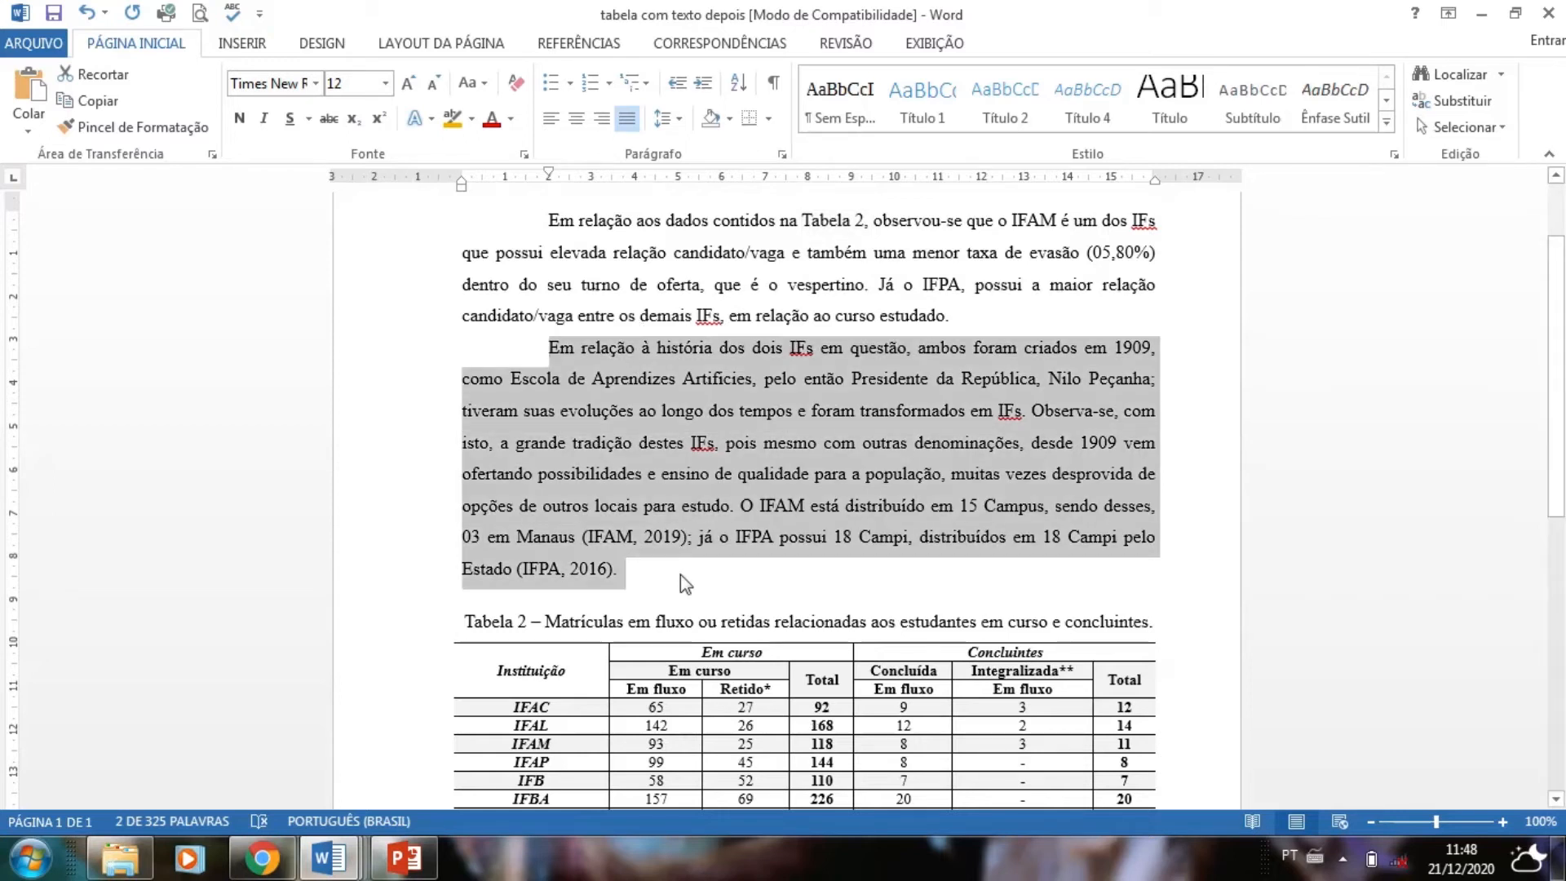
scroll(681, 575, down, 3)
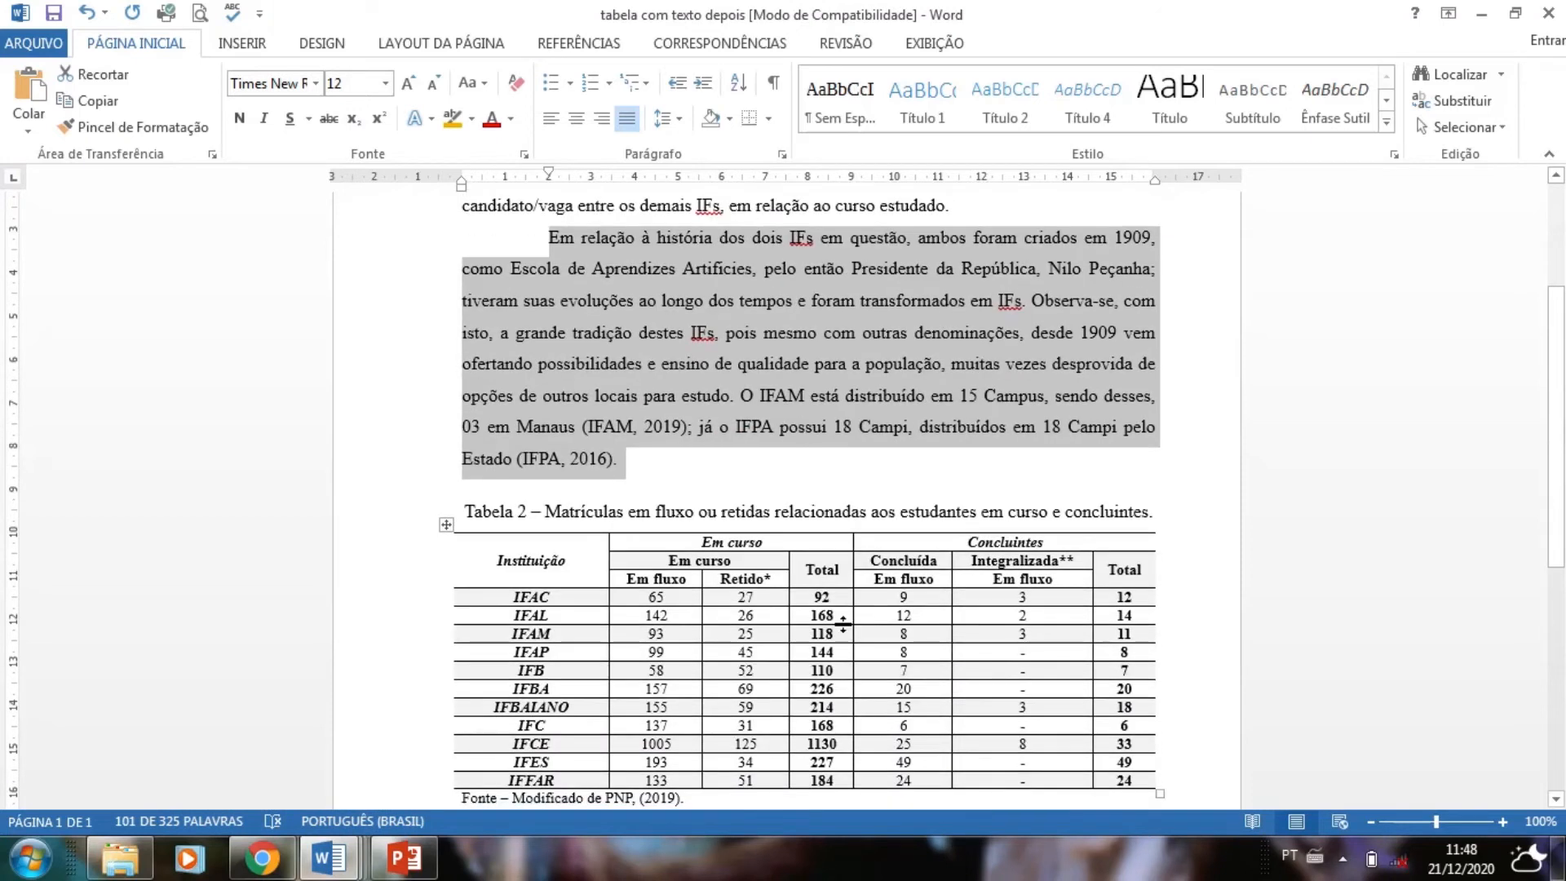
scroll(749, 423, down, 3)
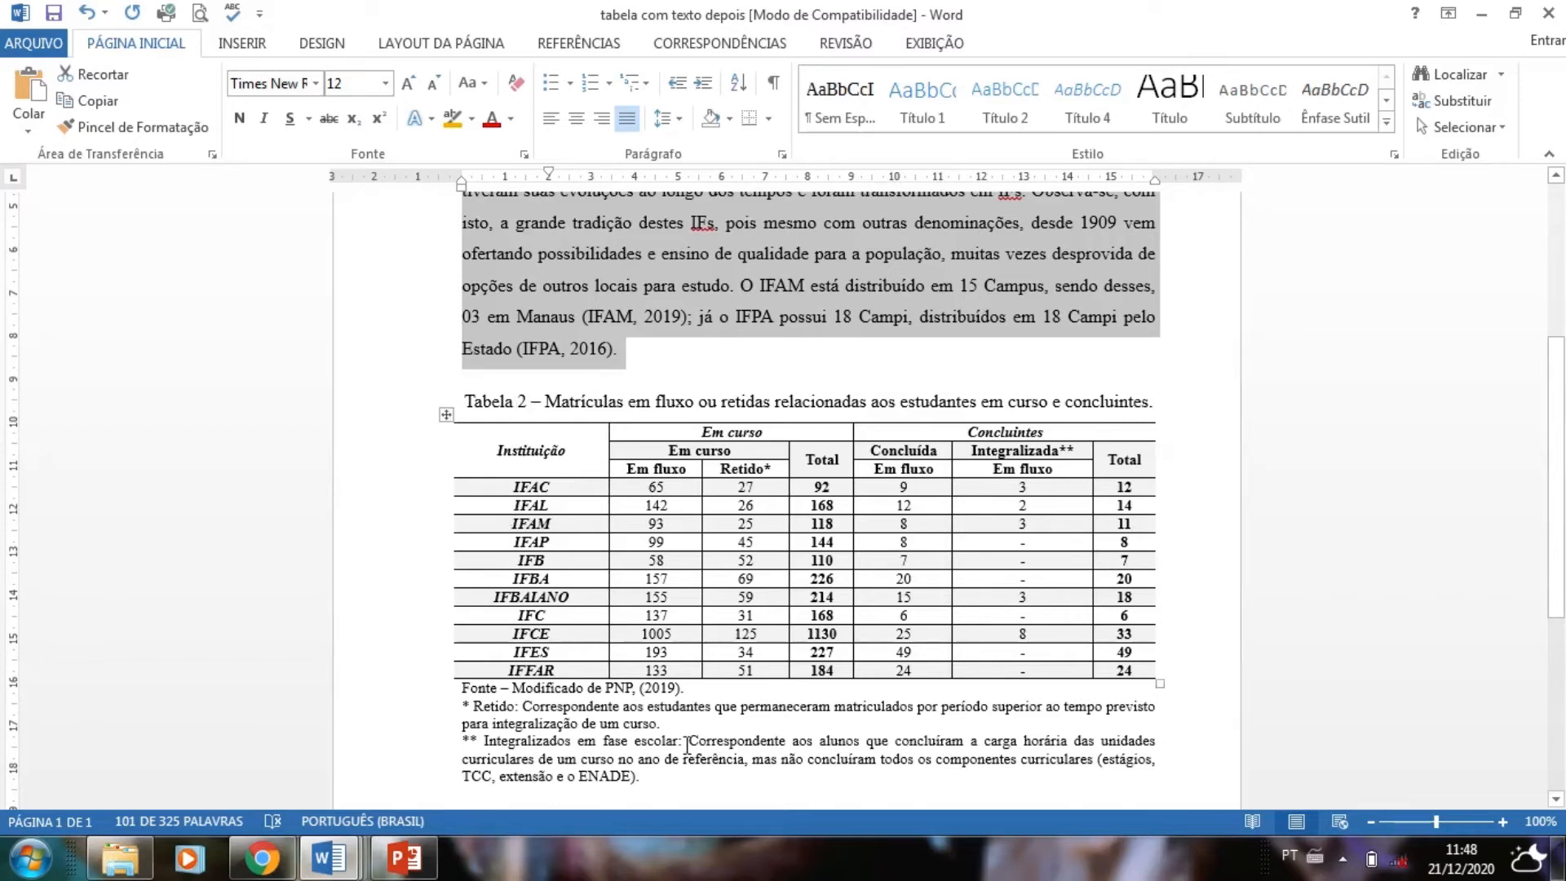
scroll(703, 597, up, 3)
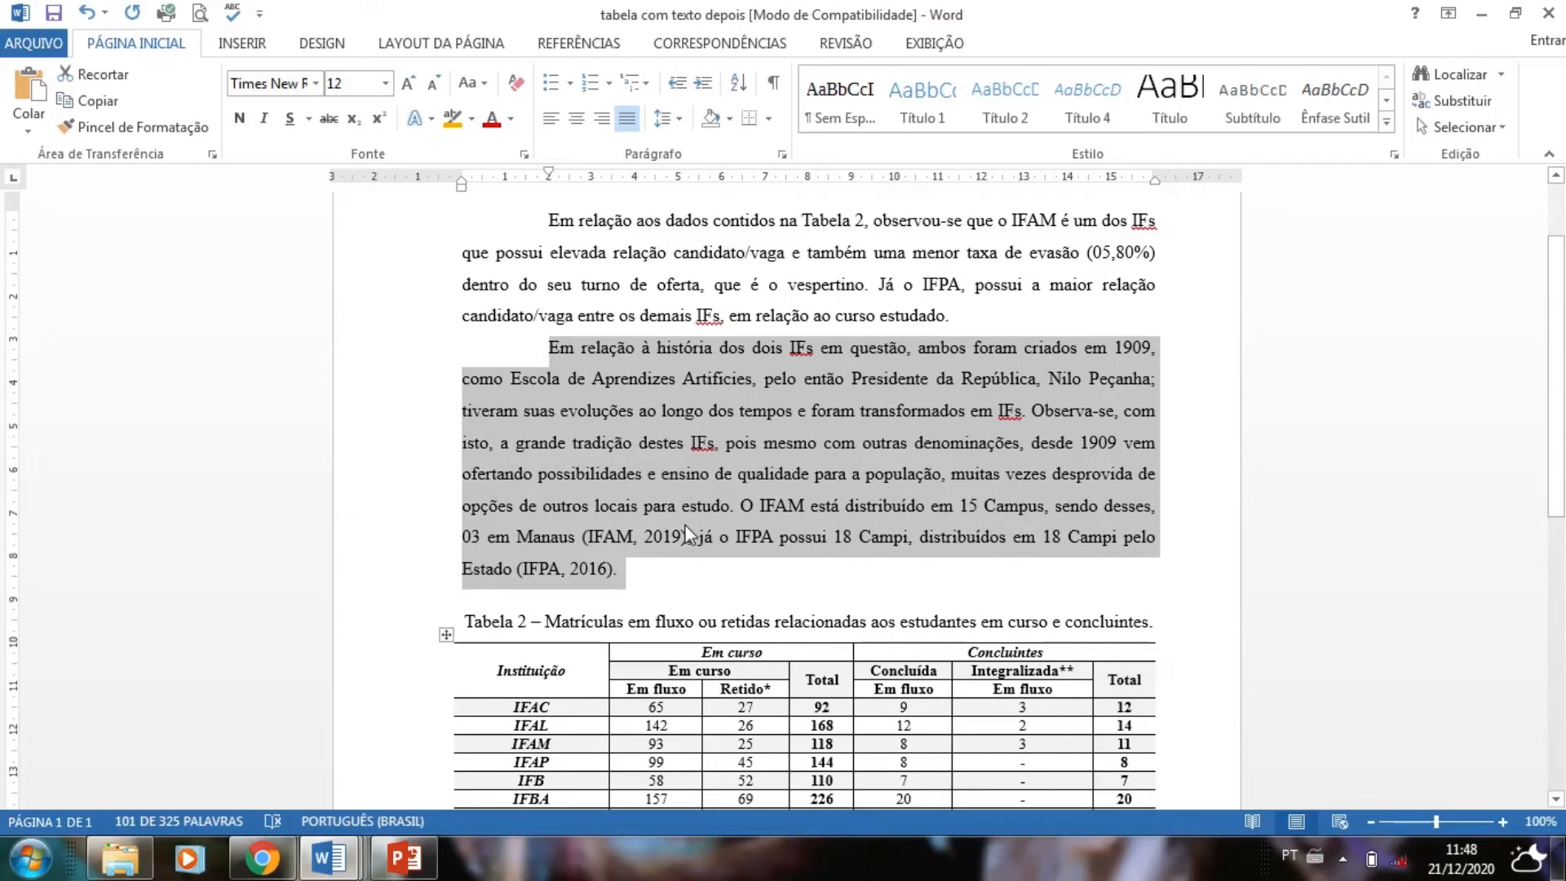
scroll(686, 532, down, 7)
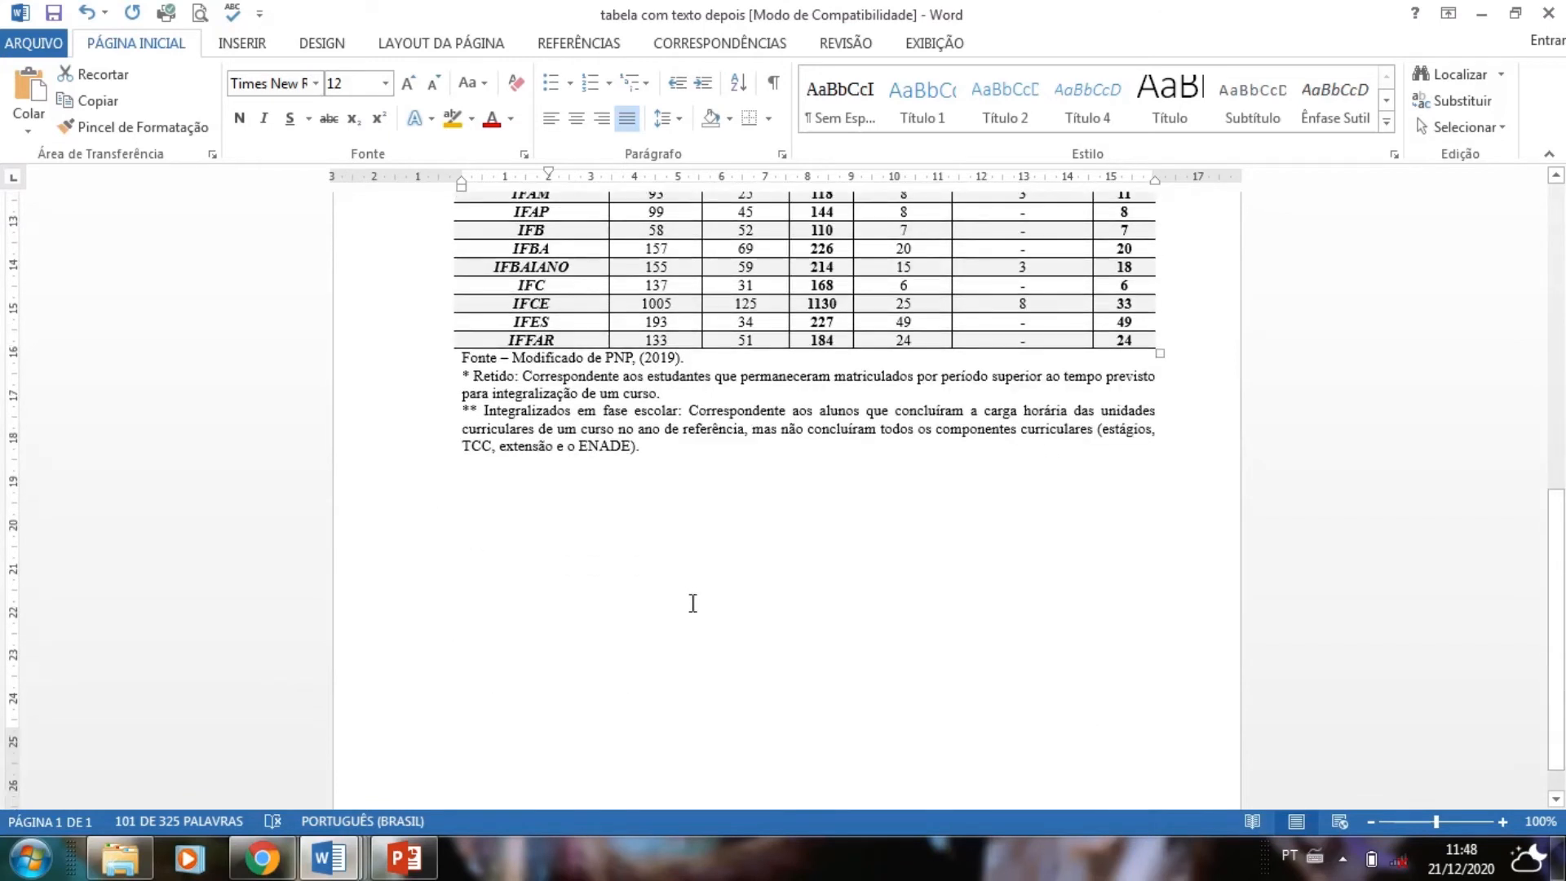
scroll(693, 603, down, 1)
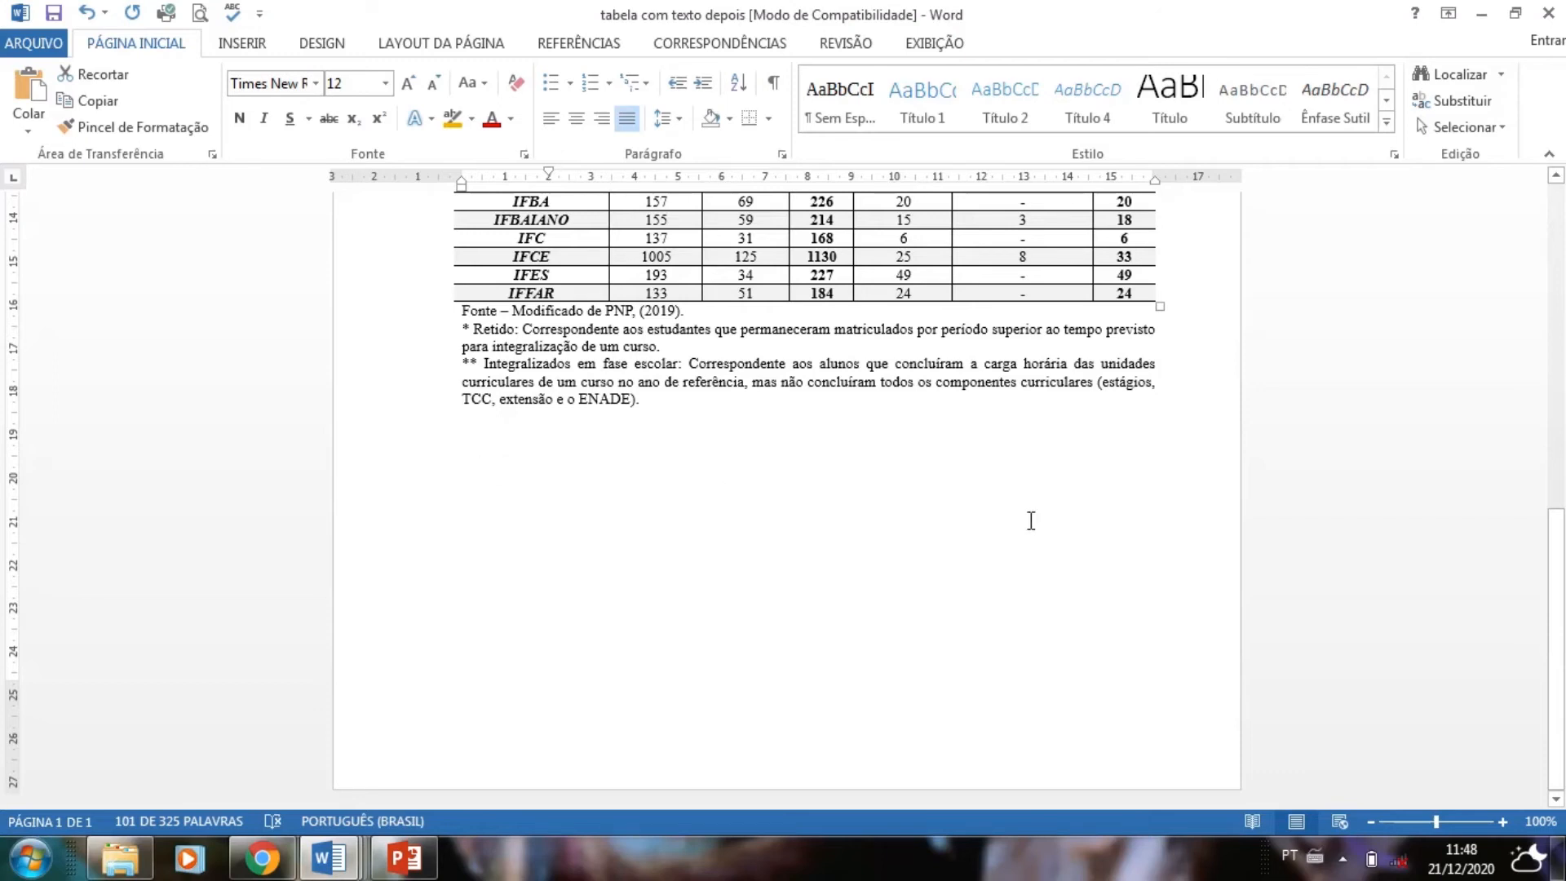
scroll(1030, 520, up, 6)
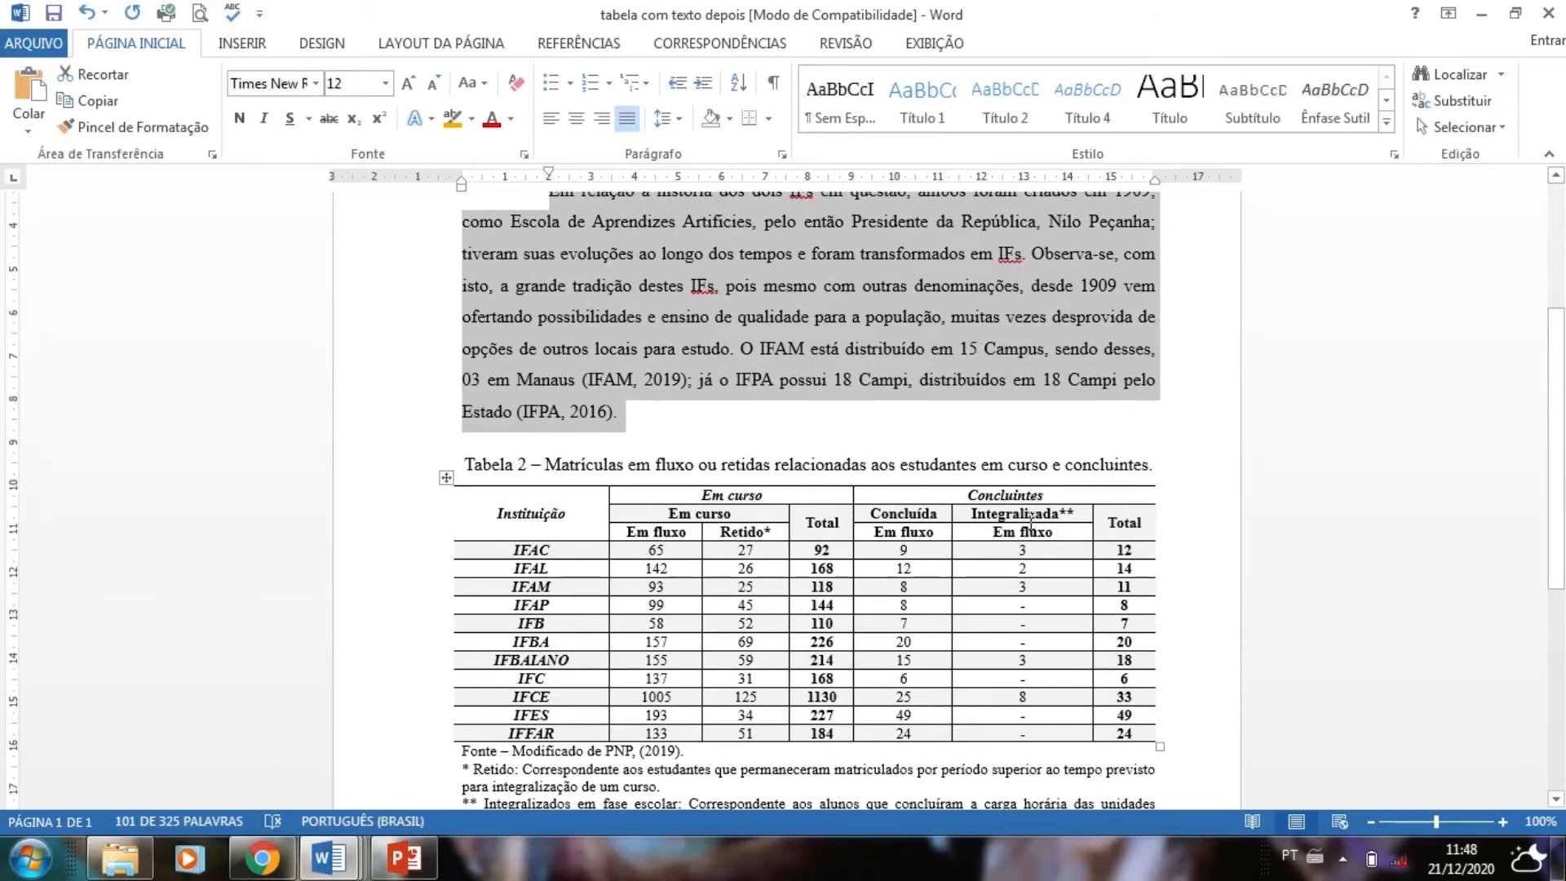
Switch to the document "tabela correta" and select the history paragraph below the table, followed by its closing citation "IFPA, 2016".
click(329, 858)
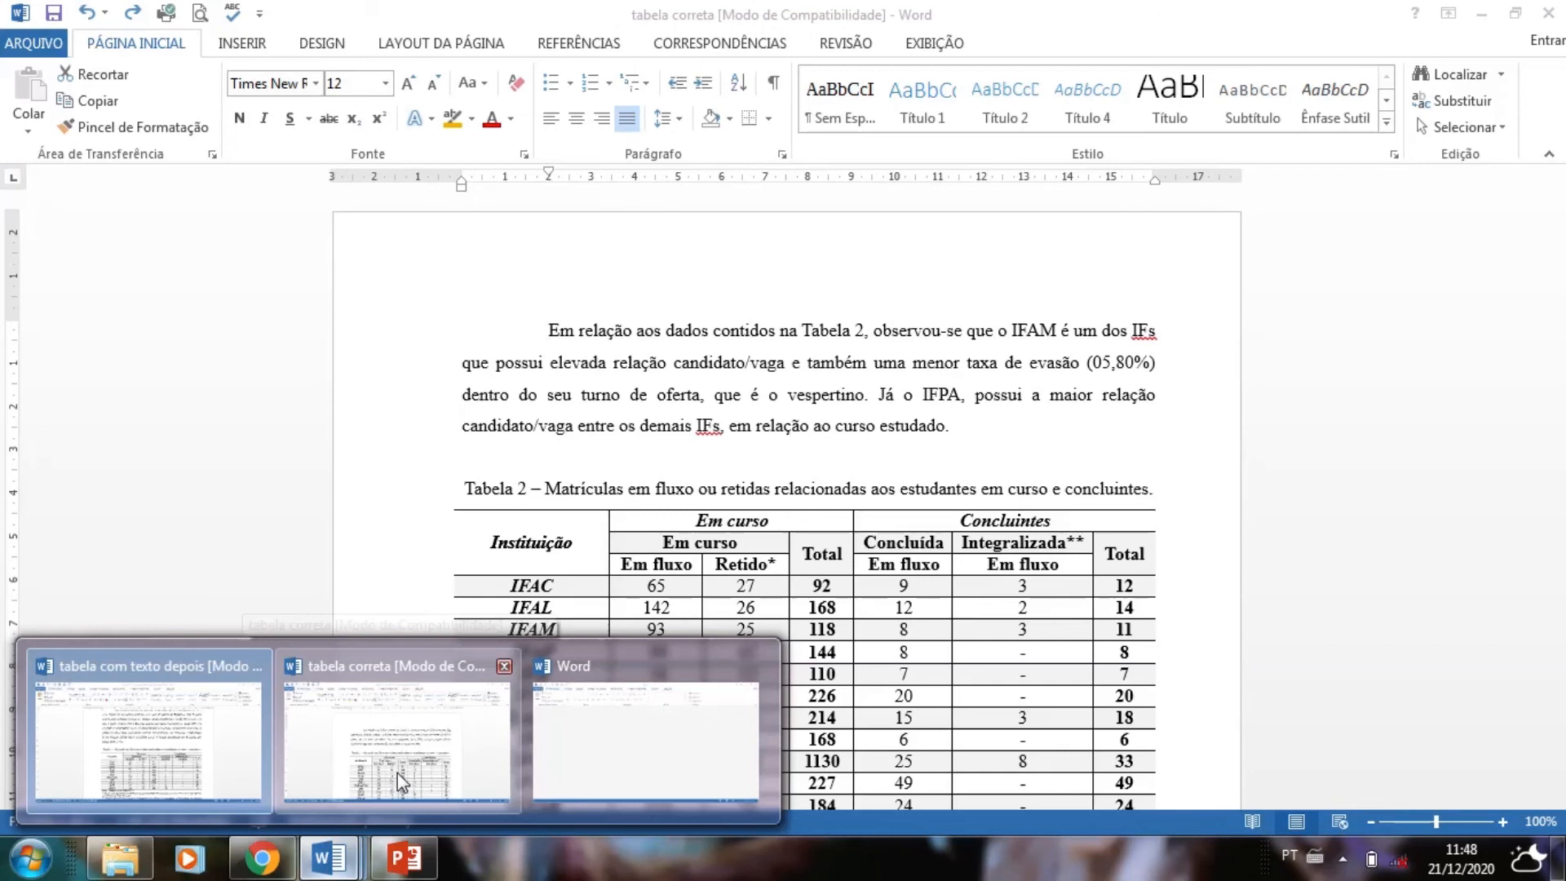
click(397, 775)
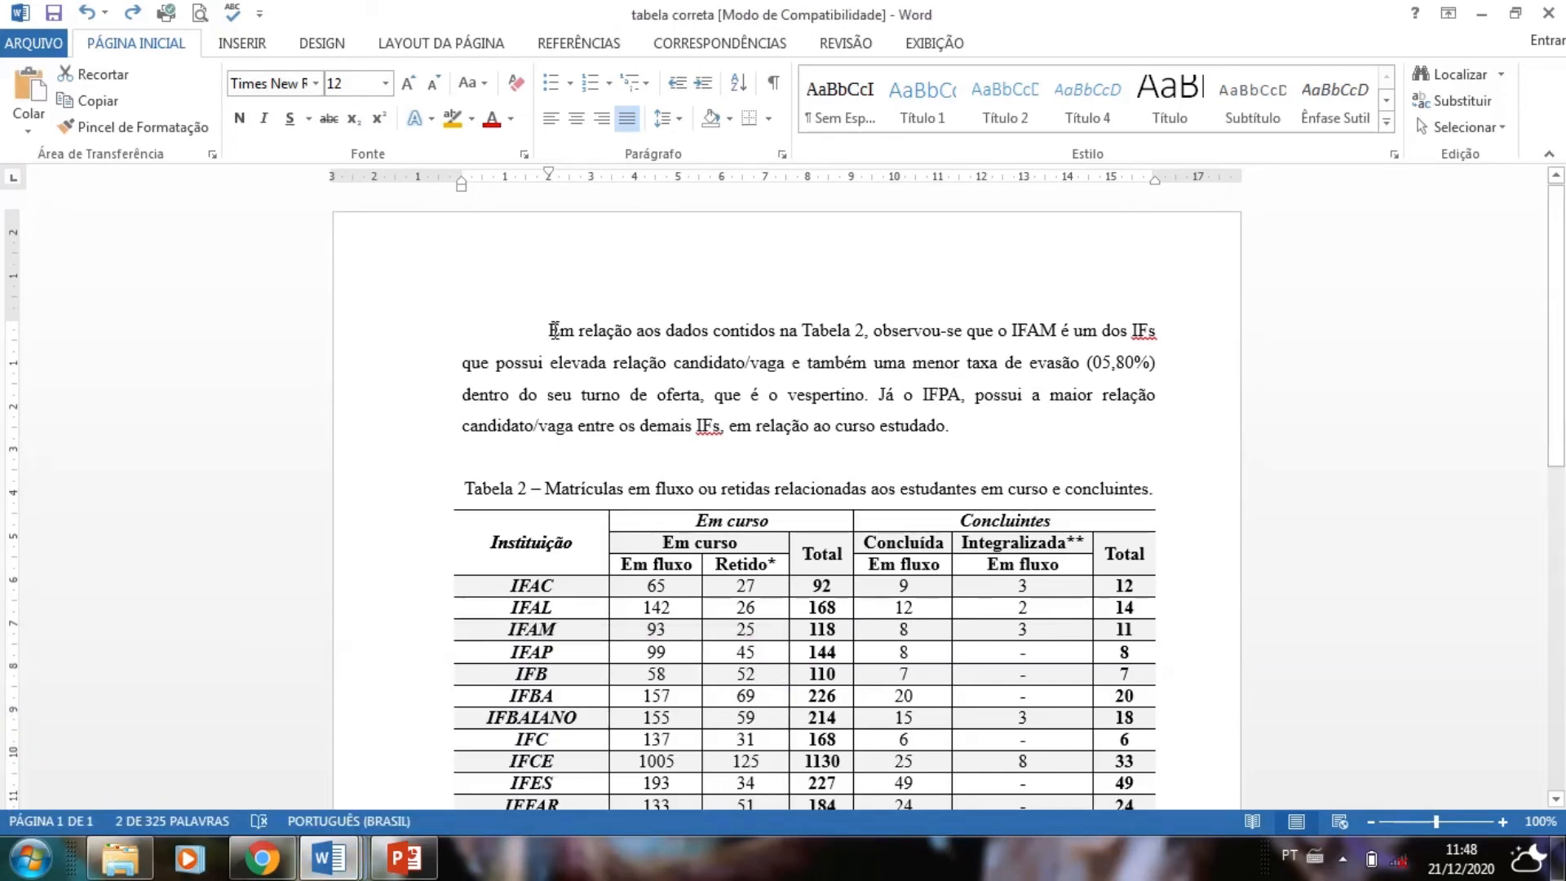
scroll(987, 434, down, 3)
scroll(938, 424, down, 2)
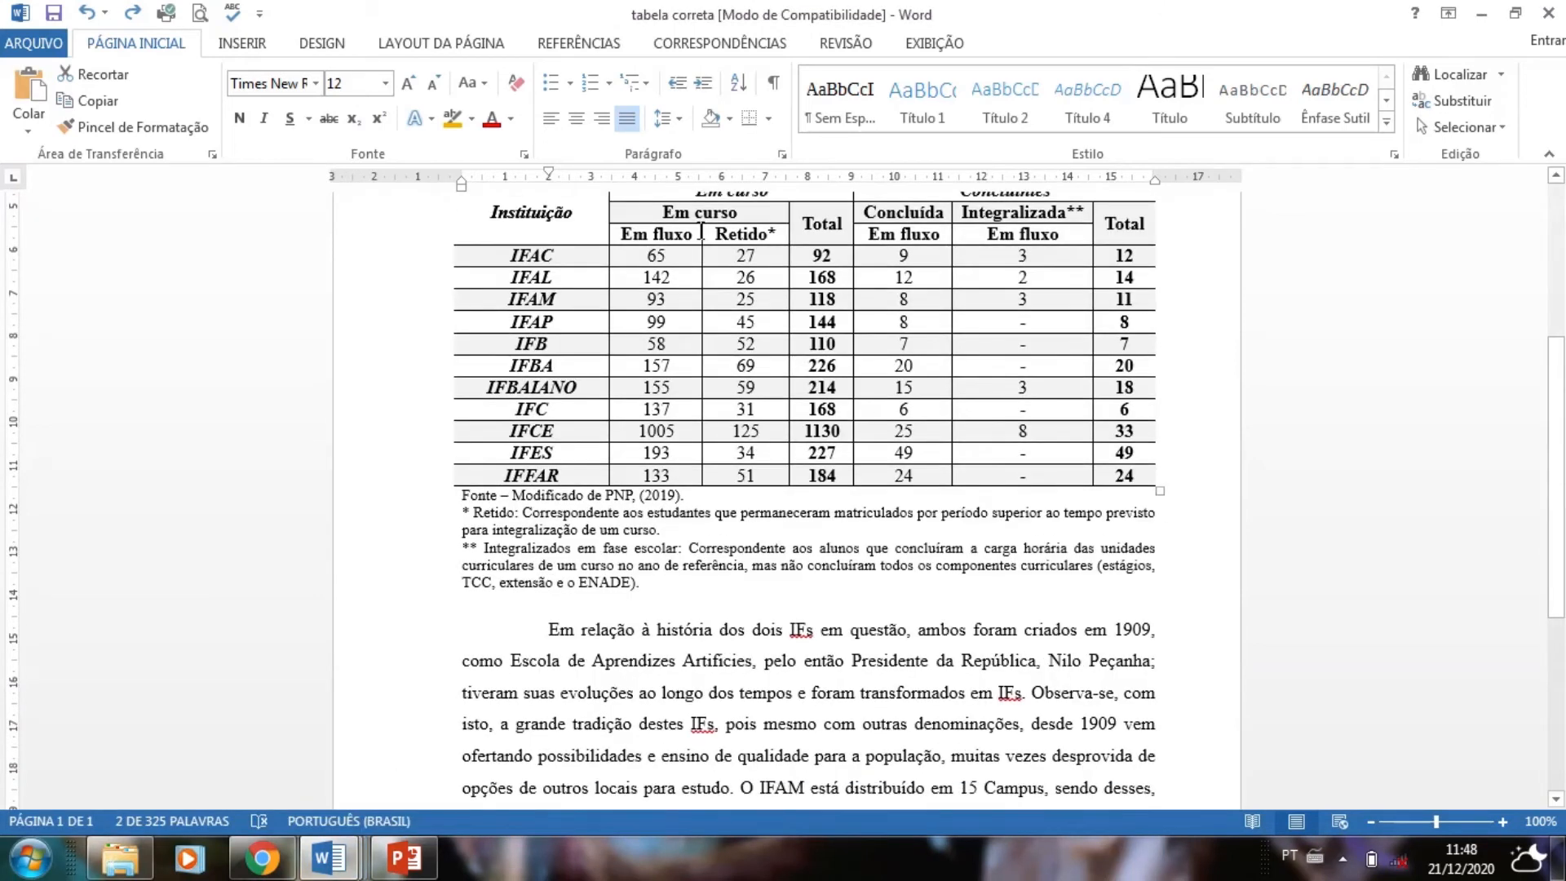
scroll(786, 456, down, 3)
drag(548, 409, 682, 660)
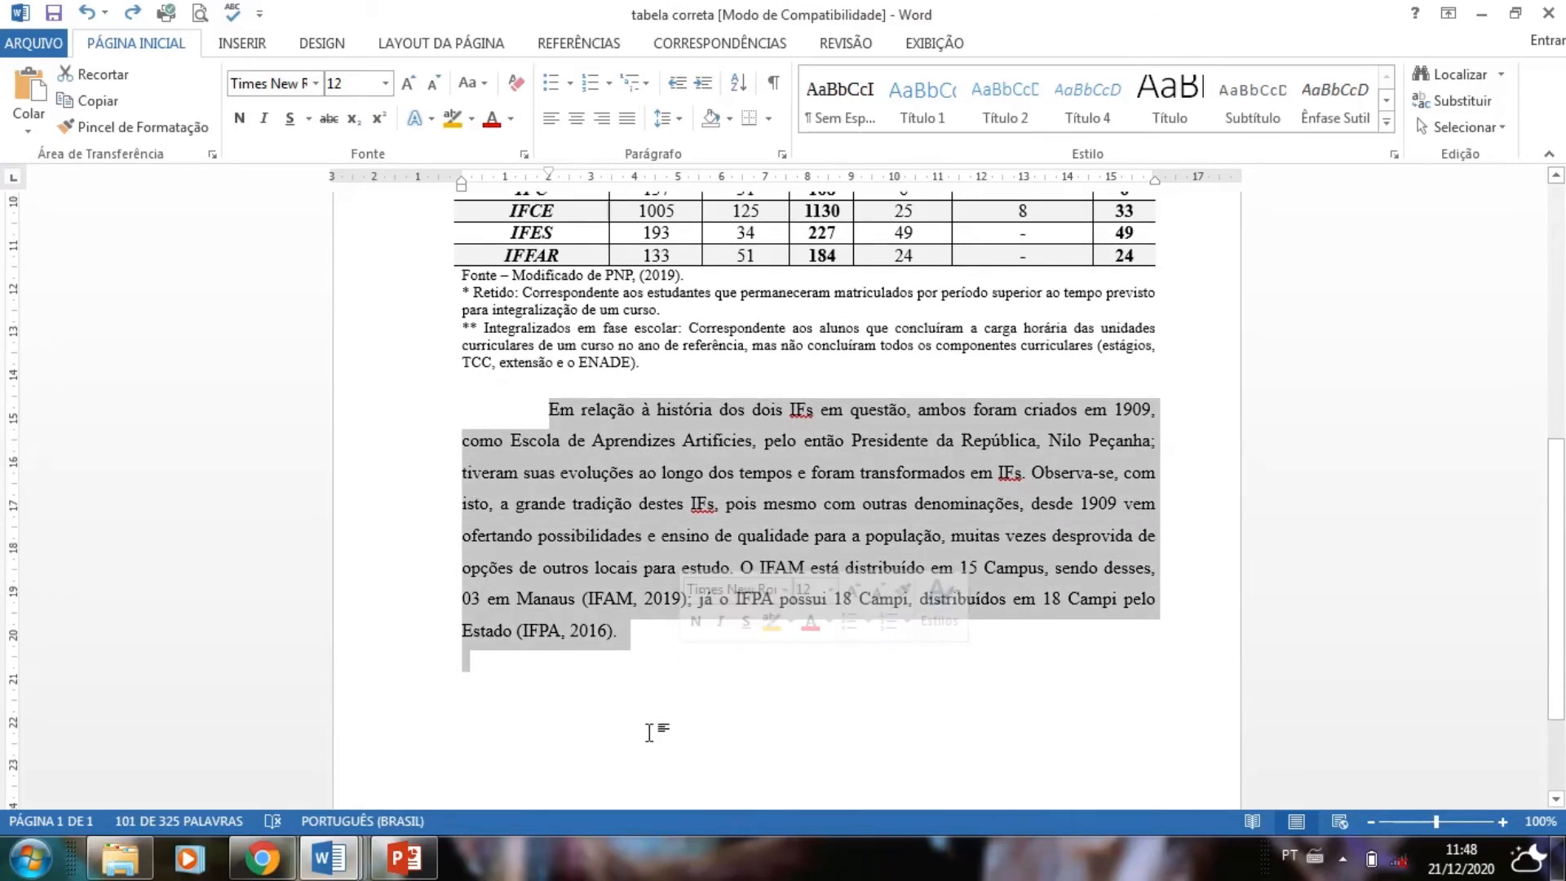
click(616, 650)
drag(621, 632, 517, 632)
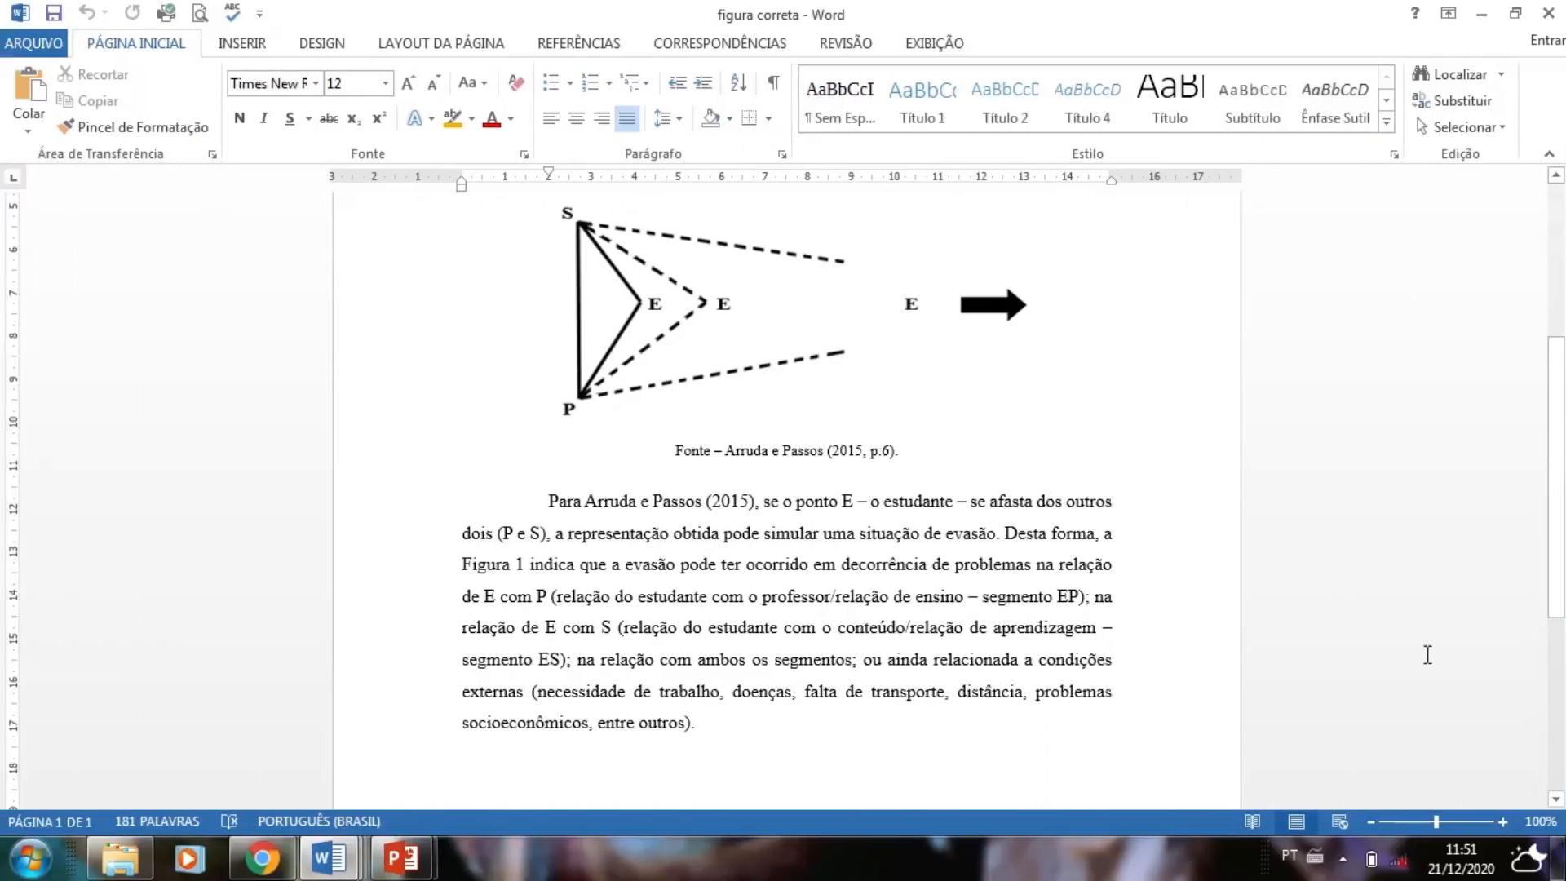
Select the mention "Figura 1" in the introductory paragraph of "figura correta", and the matching label in the figure caption.
scroll(1546, 643, up, 5)
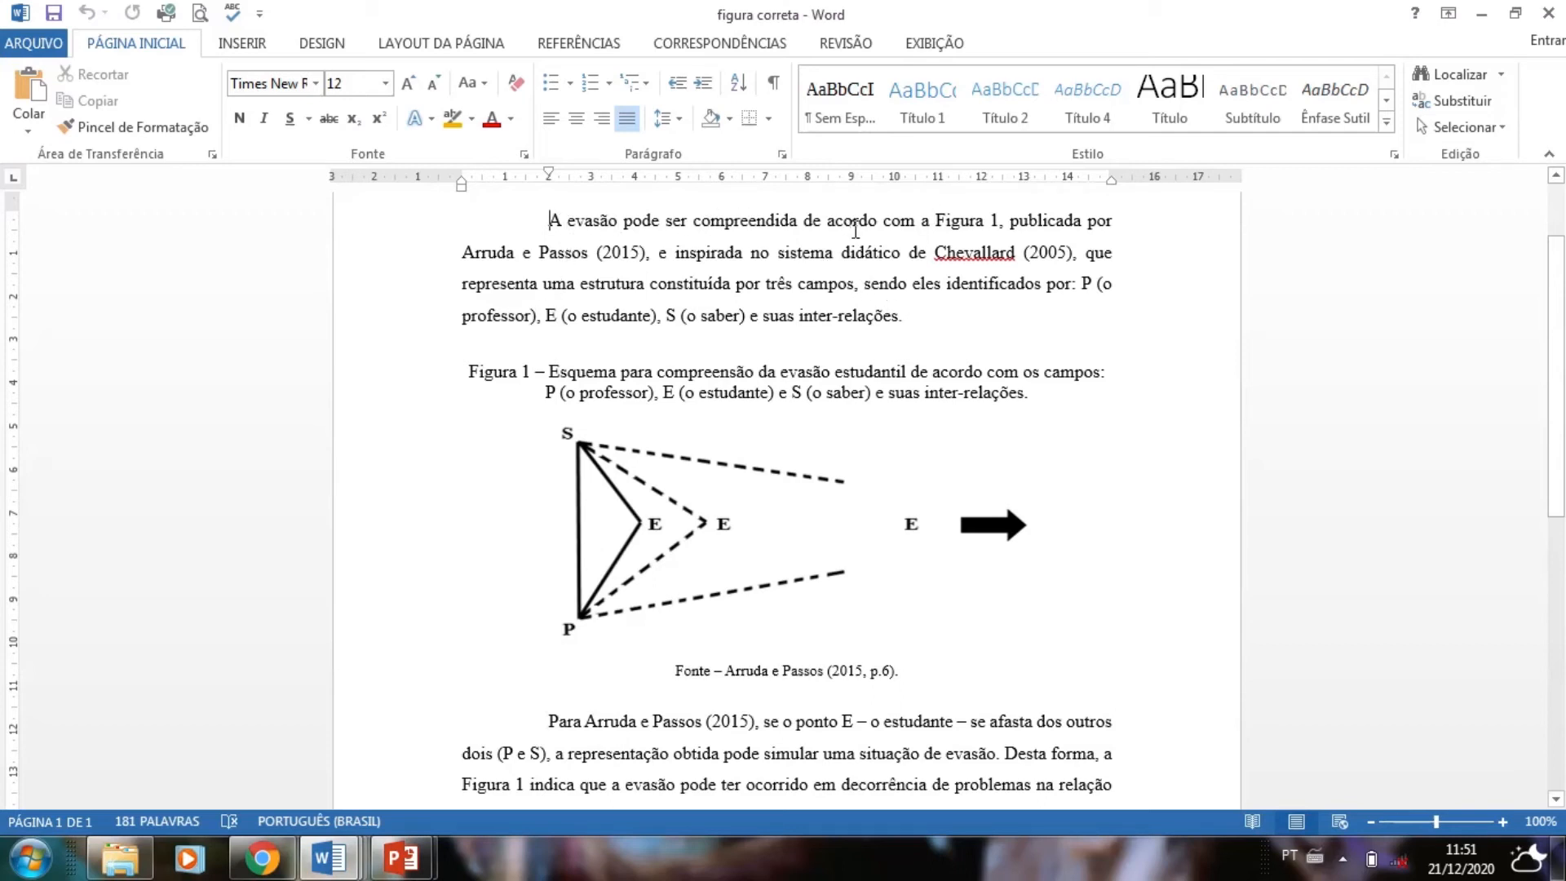
drag(935, 231, 1002, 230)
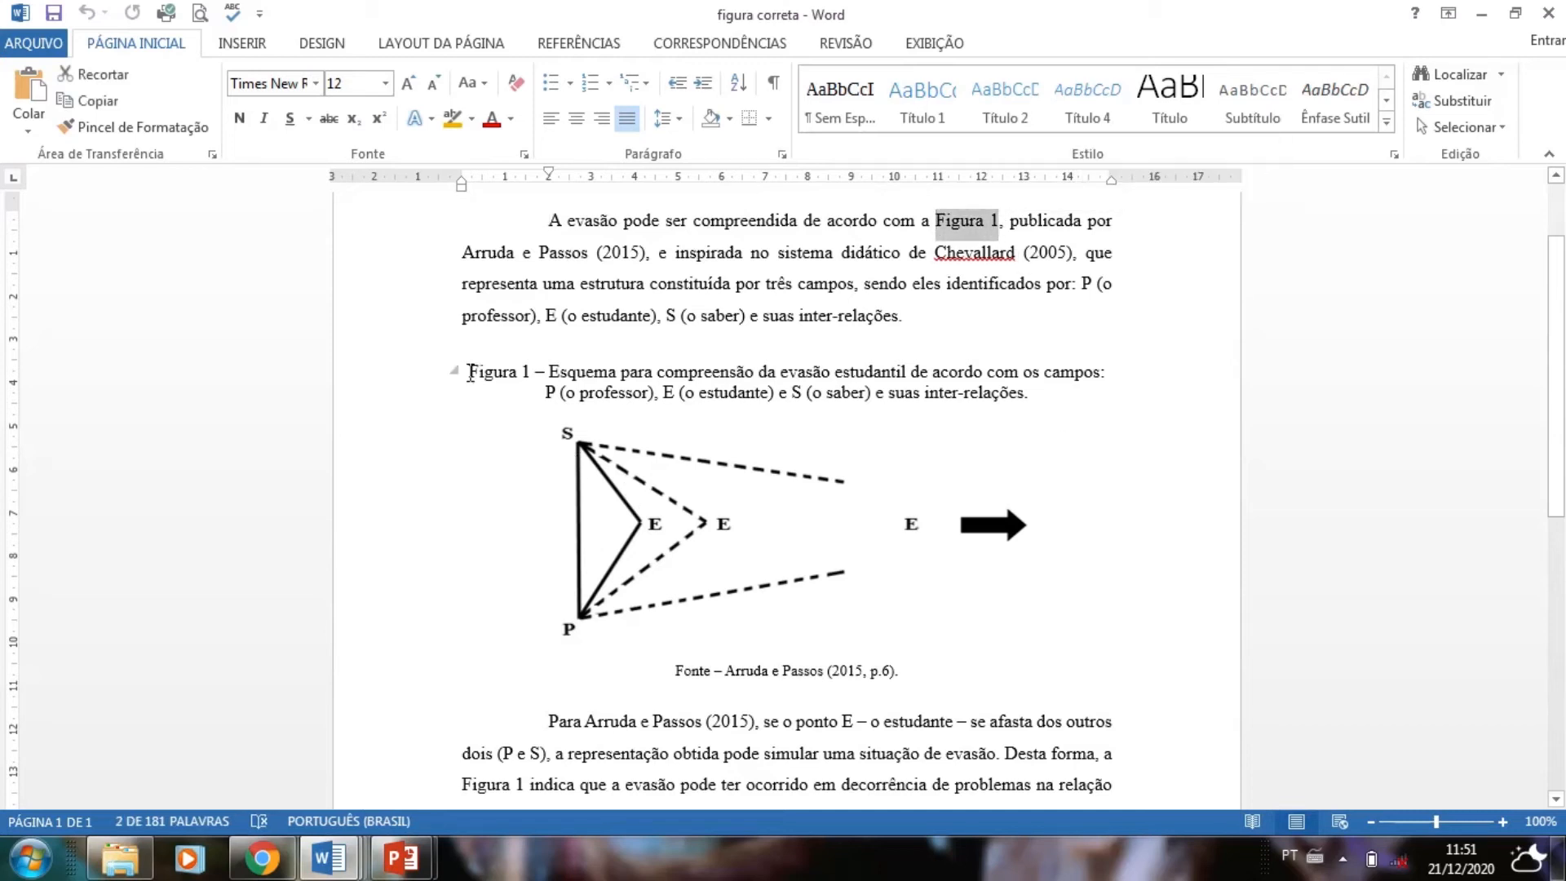
drag(538, 372, 479, 390)
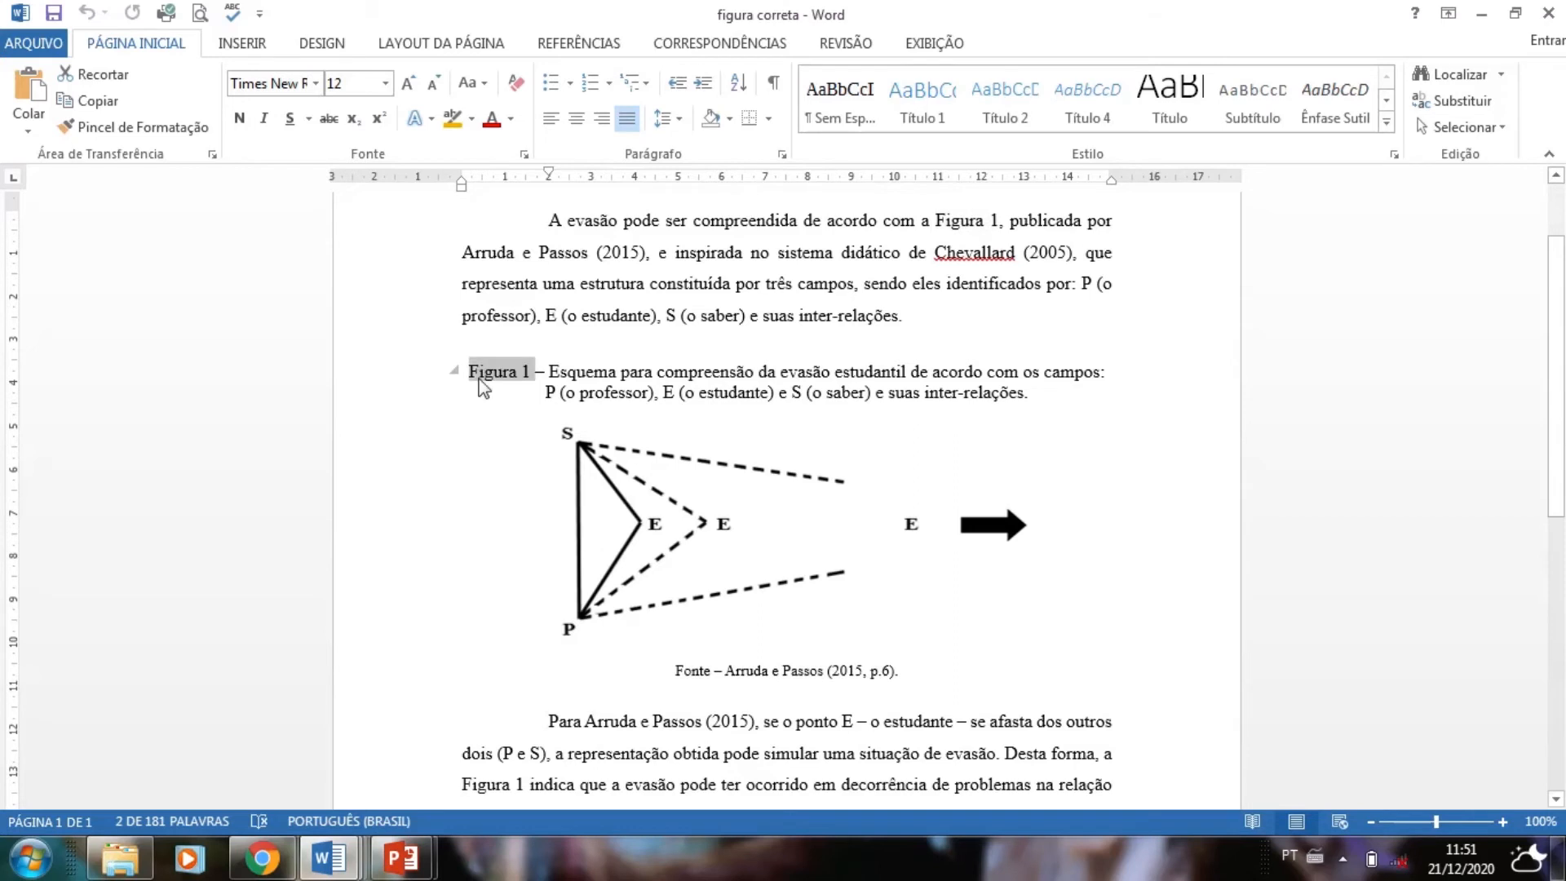
Point out the figure's descriptive title, select the diagram image, and place the cursor in the source line beneath it.
click(569, 371)
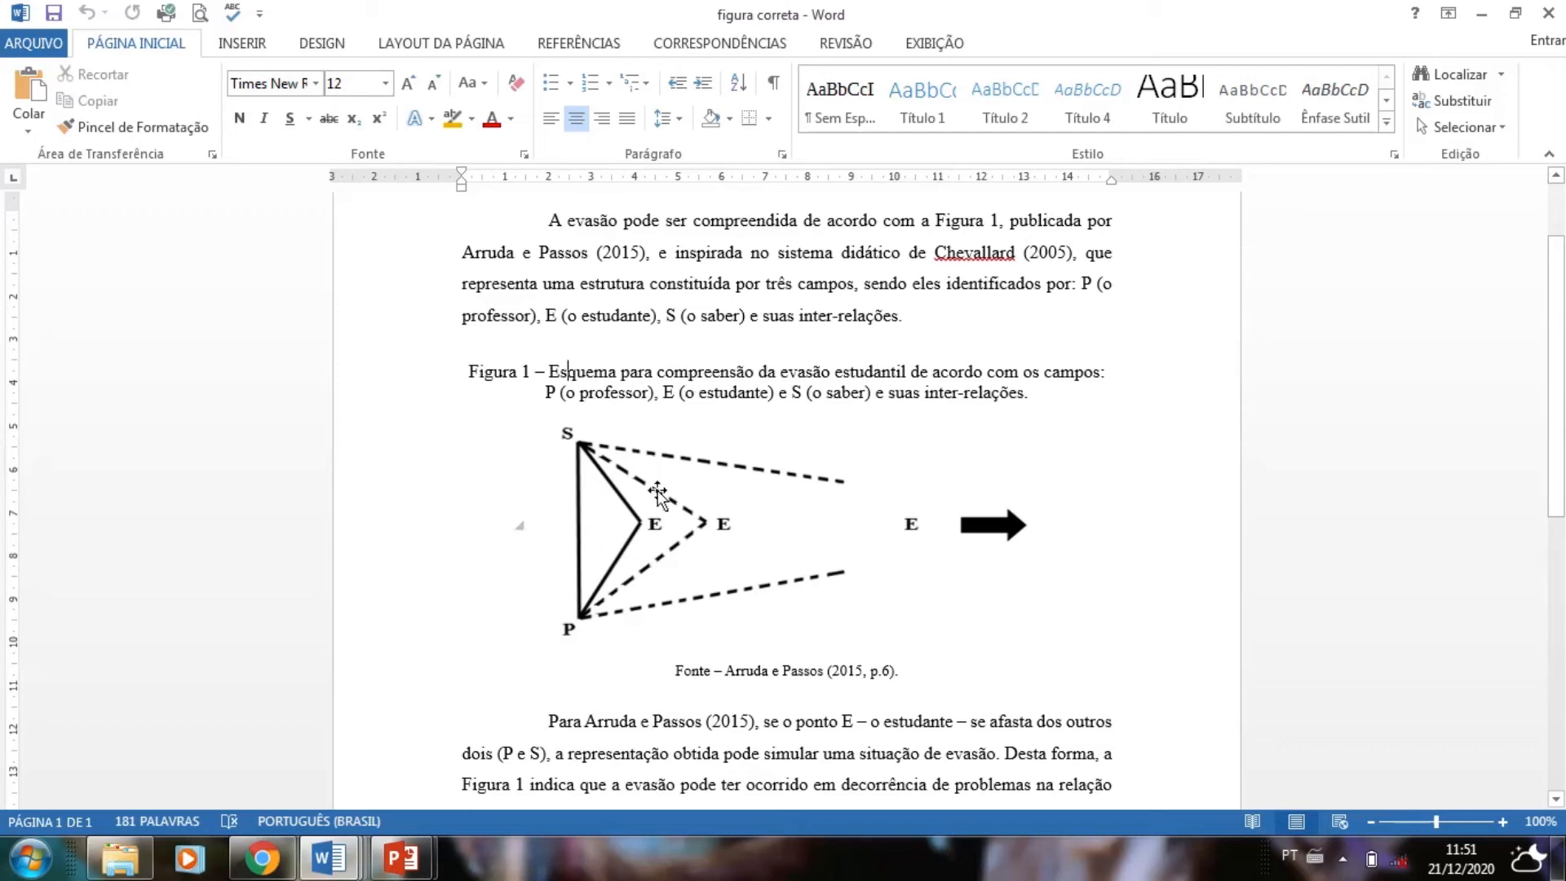
click(710, 540)
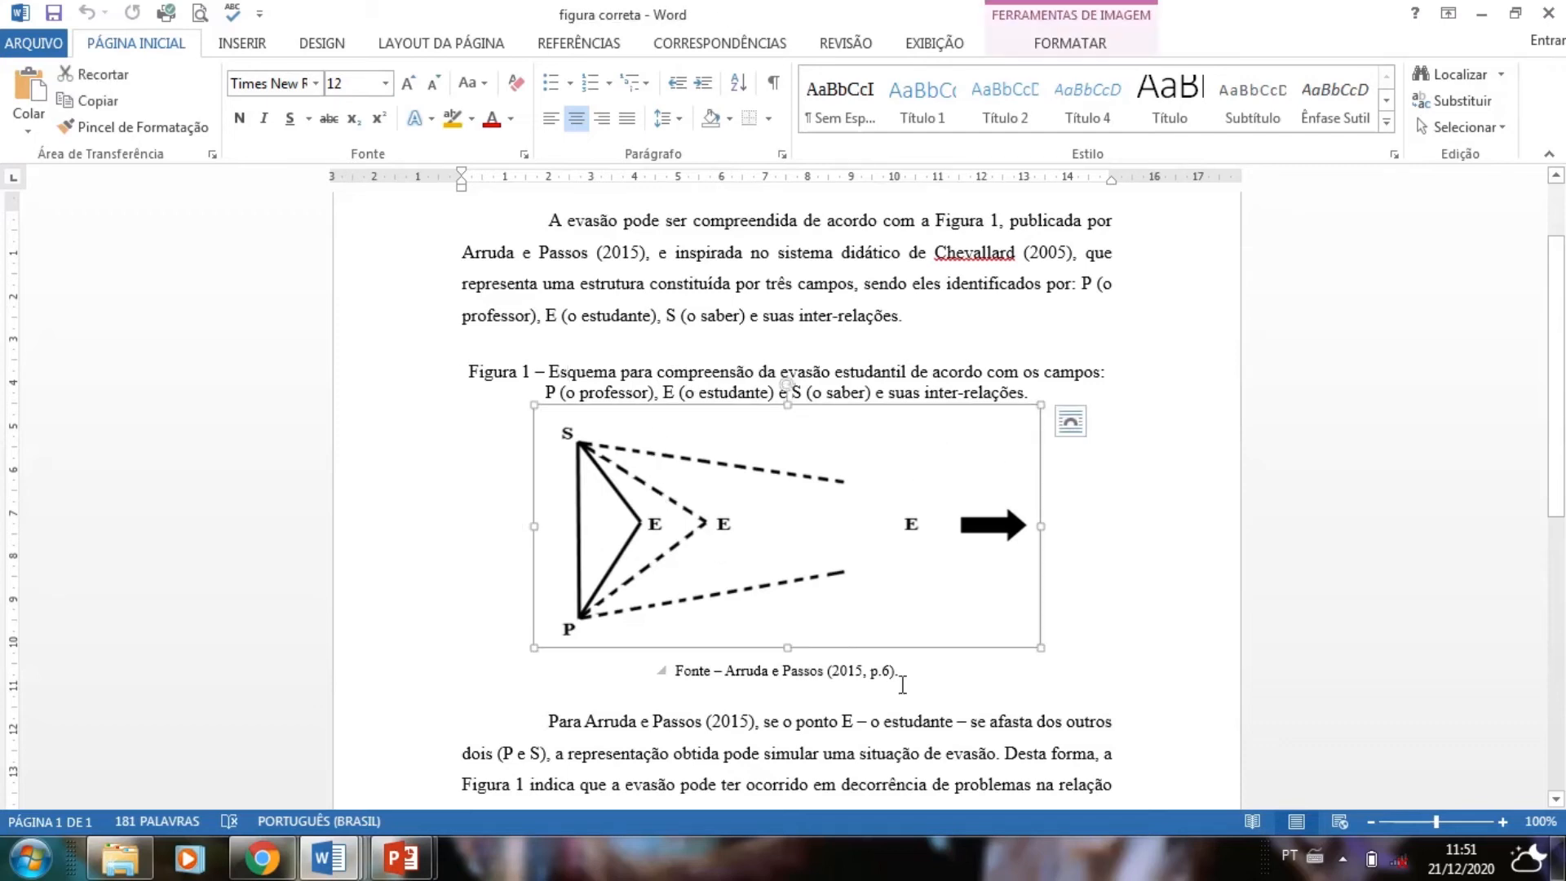
click(824, 674)
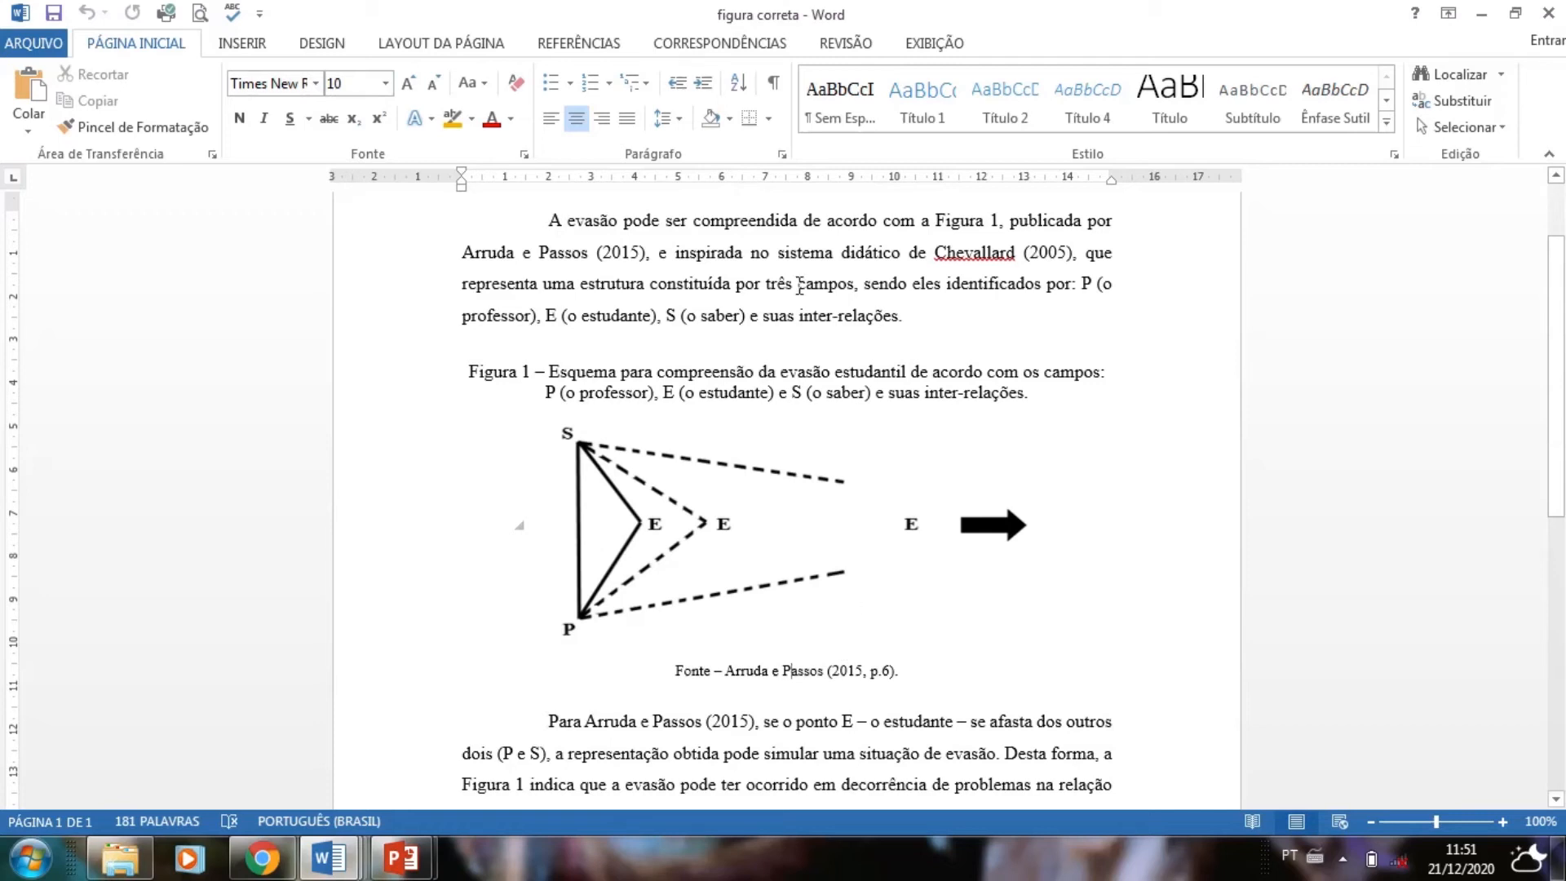
Select the introductory paragraph above the figure, and the opening author citation "(2015)" of the paragraph below it.
drag(549, 220, 945, 315)
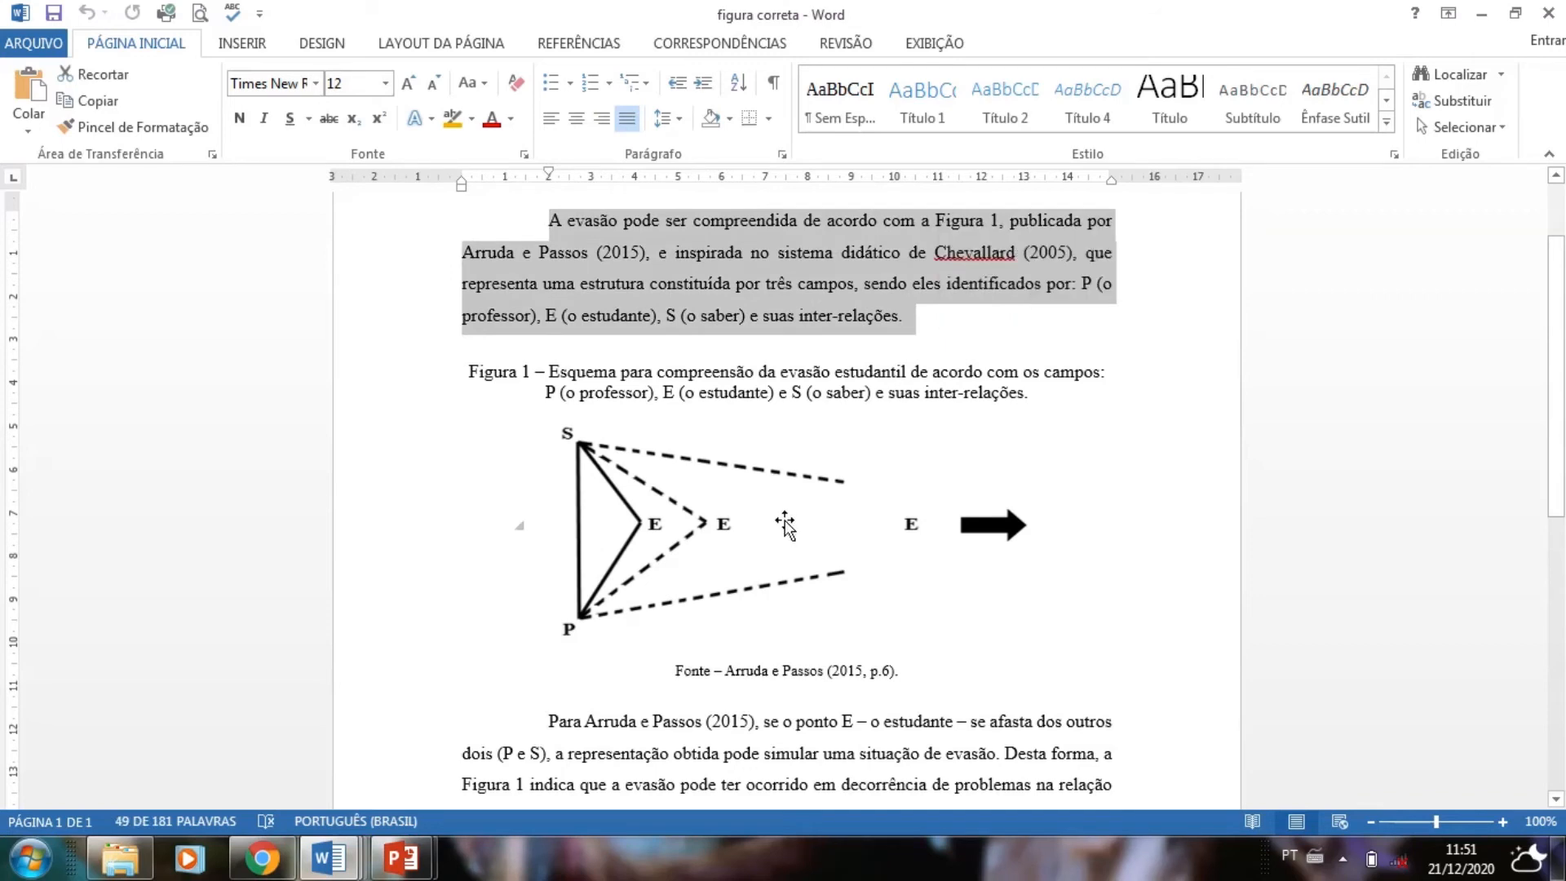
scroll(785, 525, down, 3)
scroll(893, 585, down, 1)
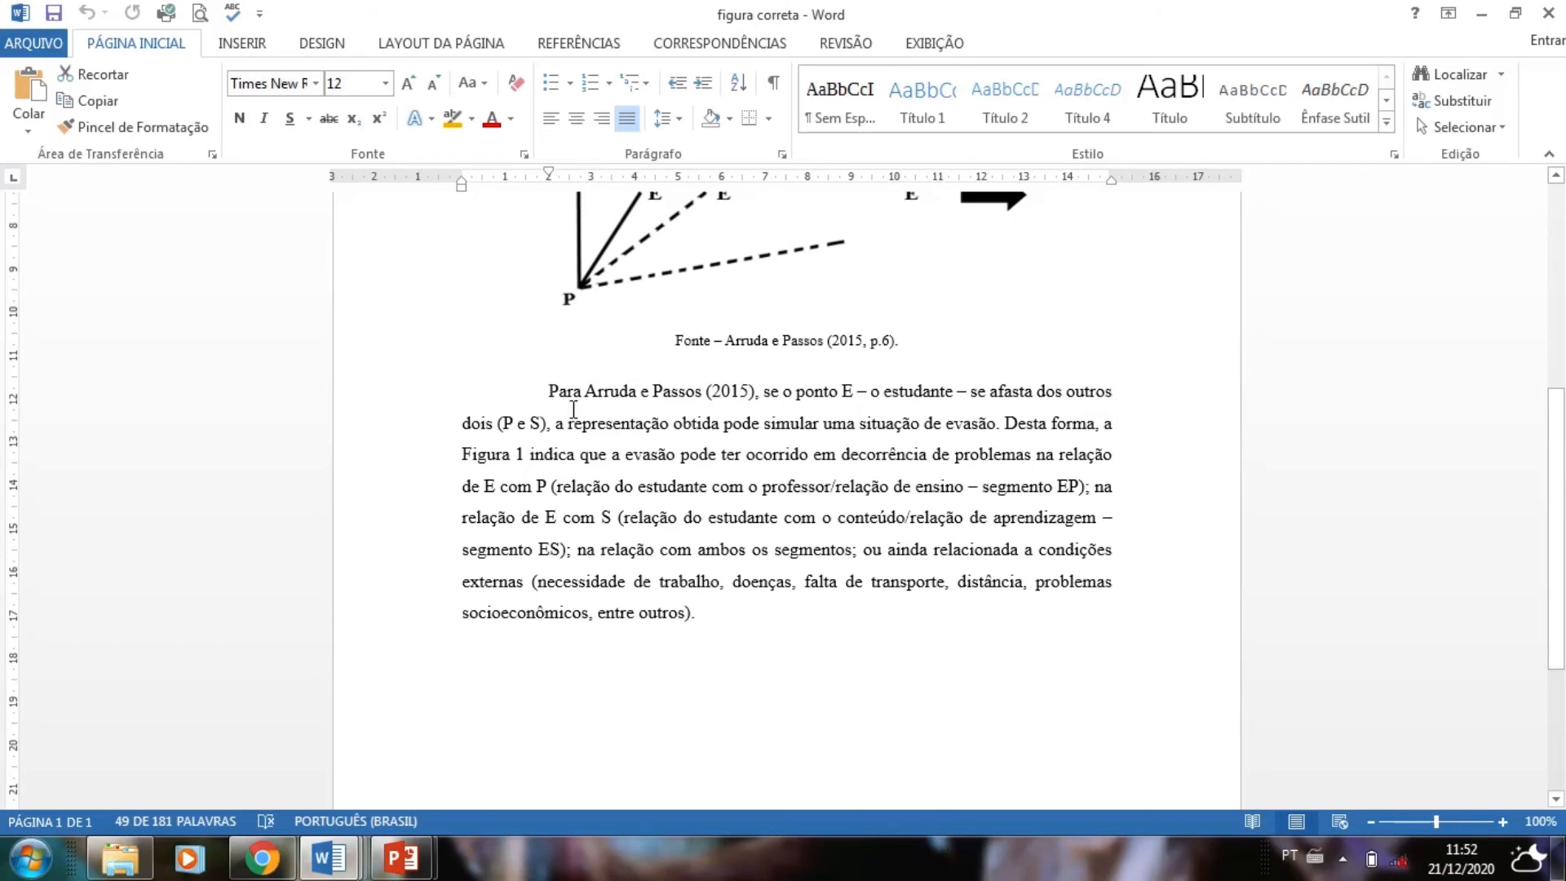
scroll(1036, 514, up, 4)
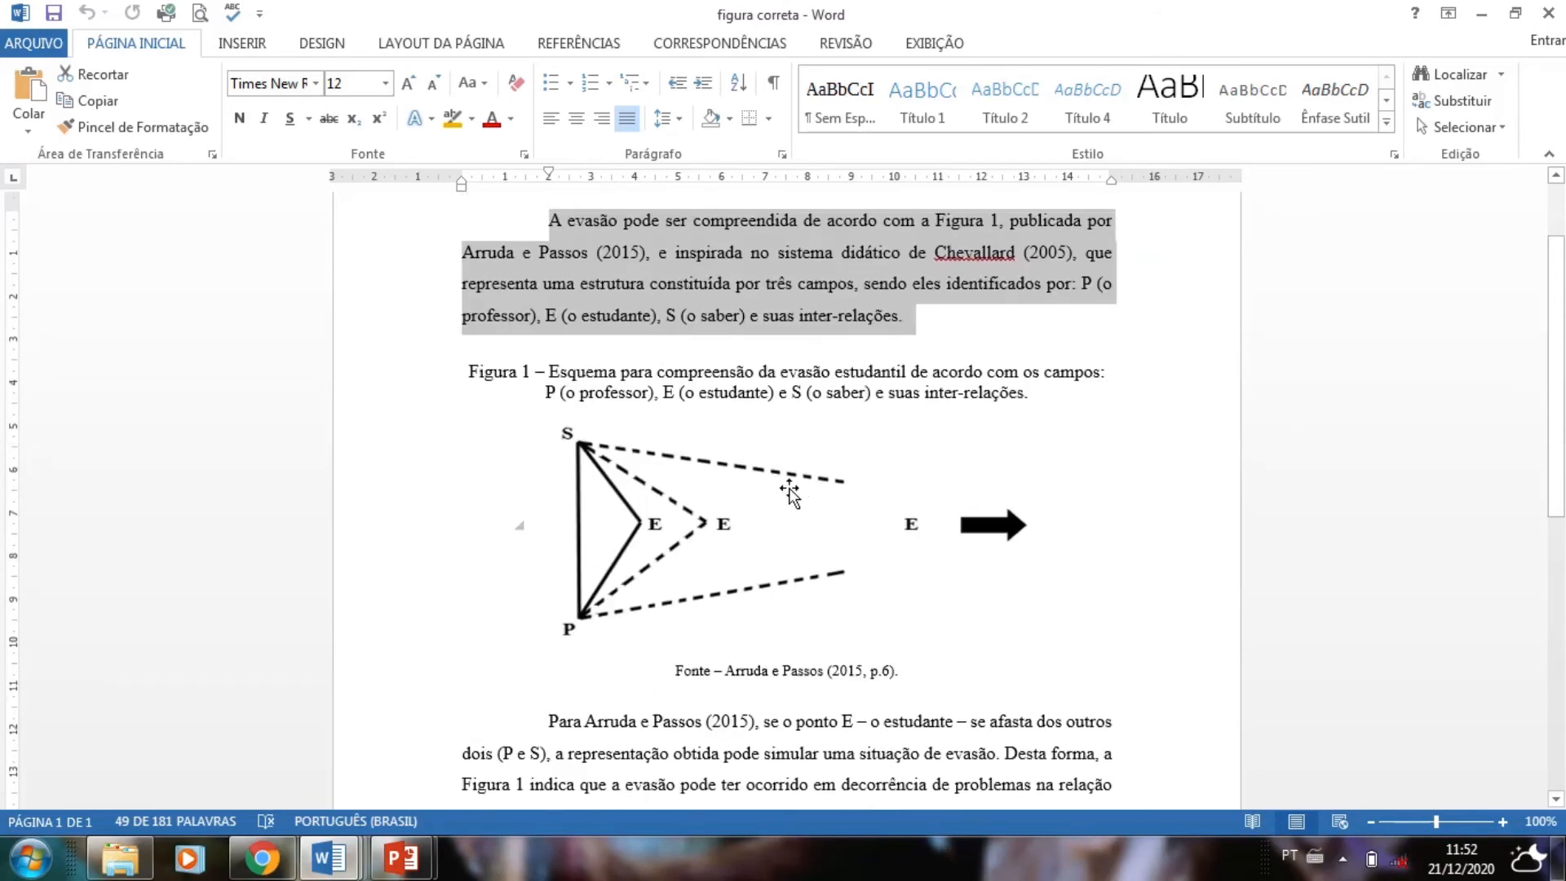
scroll(790, 491, down, 3)
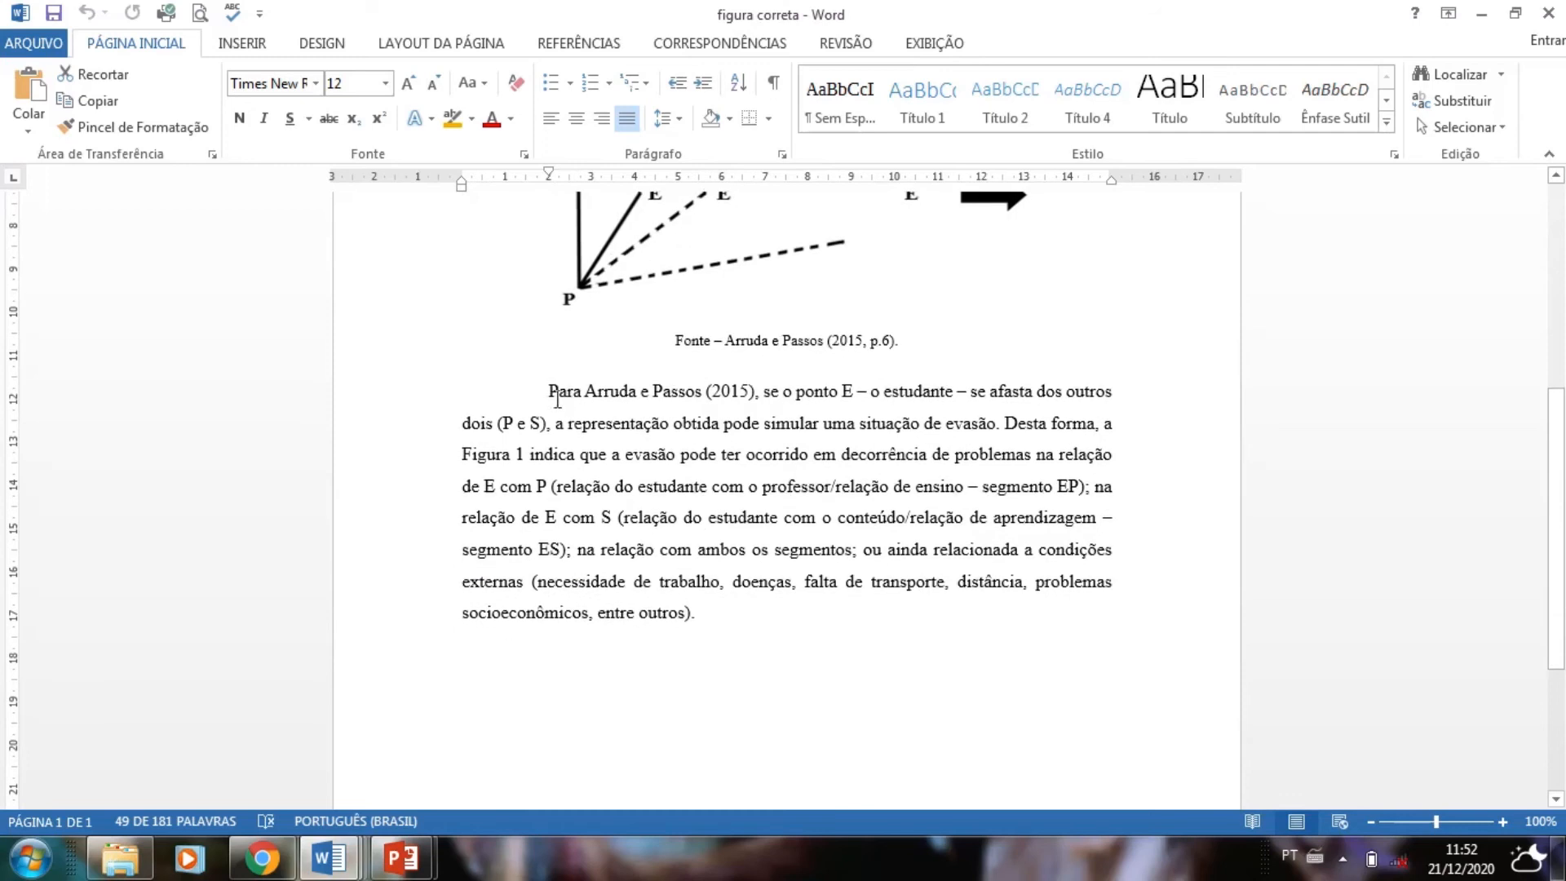
drag(550, 398, 759, 399)
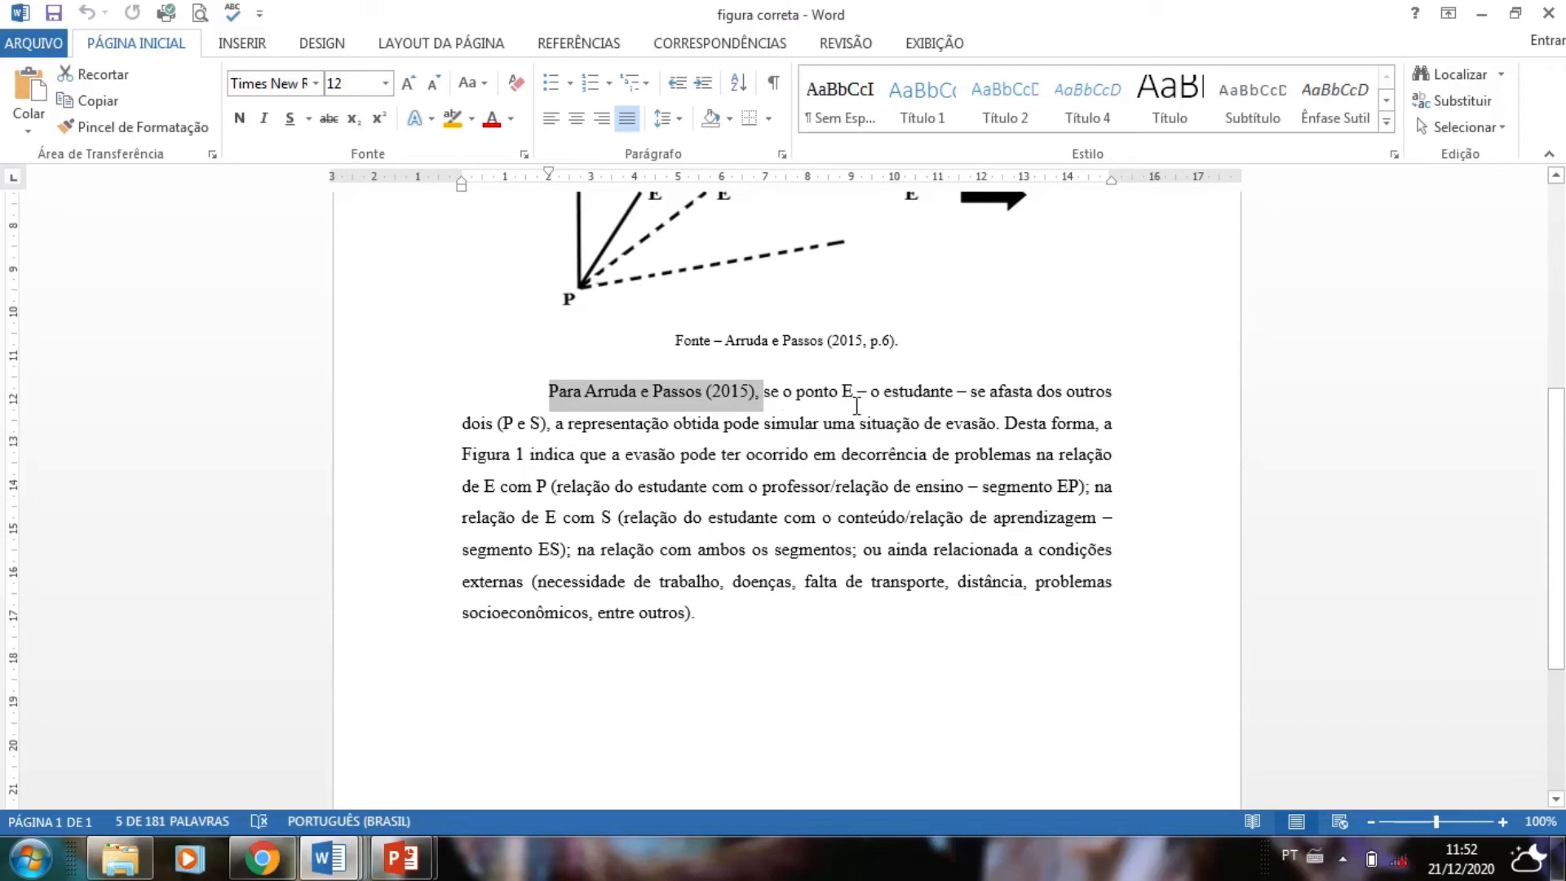
scroll(959, 434, up, 1)
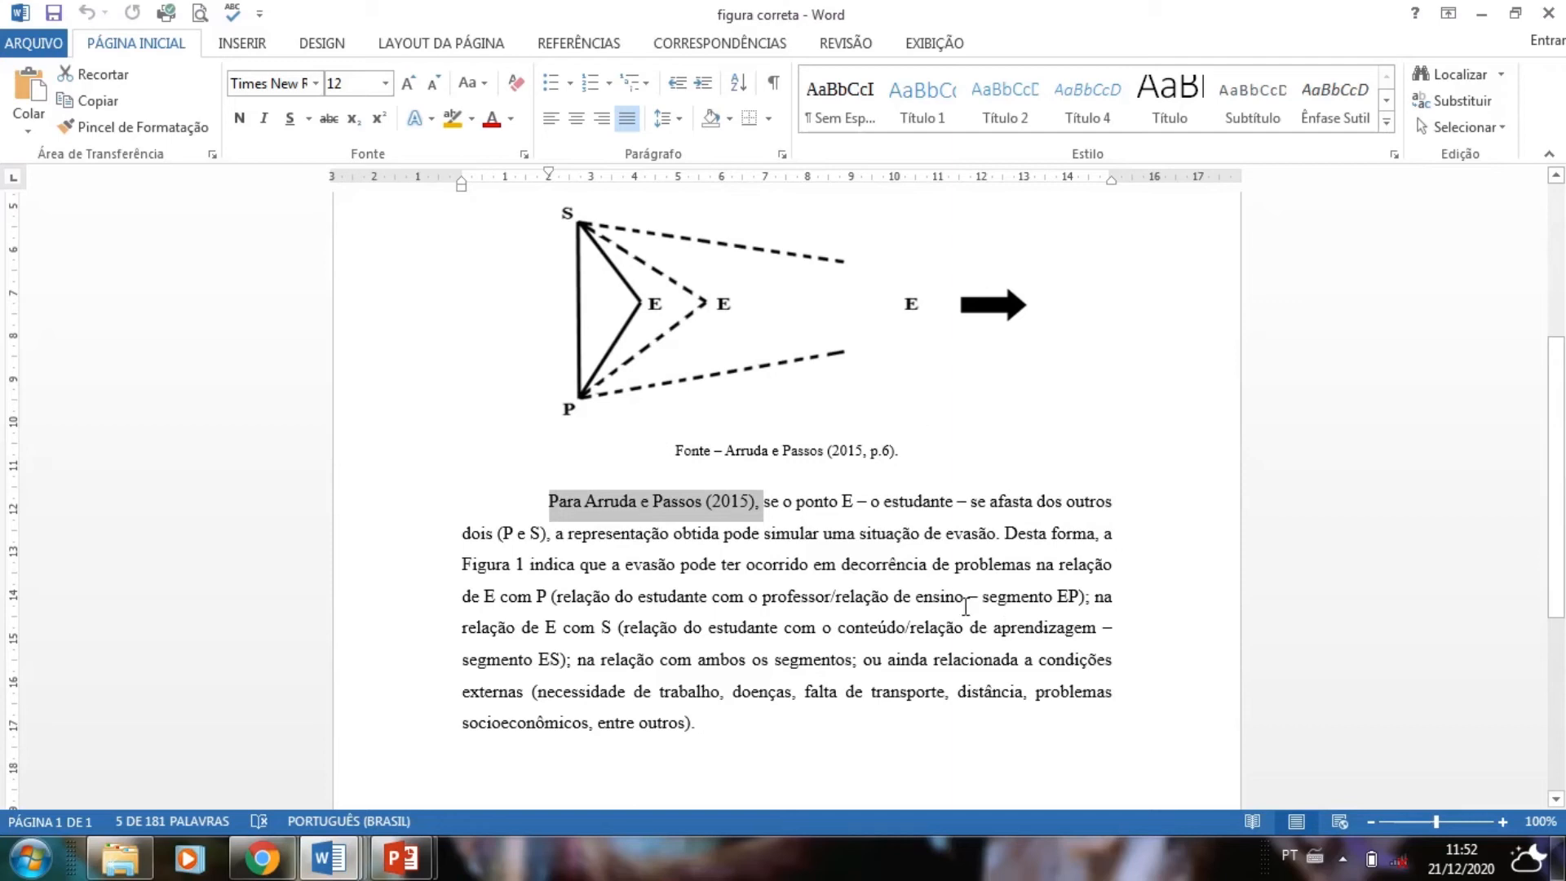
Switch to the document "figura com texto somente antes", select both paragraphs above the figure, and examine the page below its source line.
mouse_move(330, 858)
click(351, 750)
scroll(919, 553, up, 5)
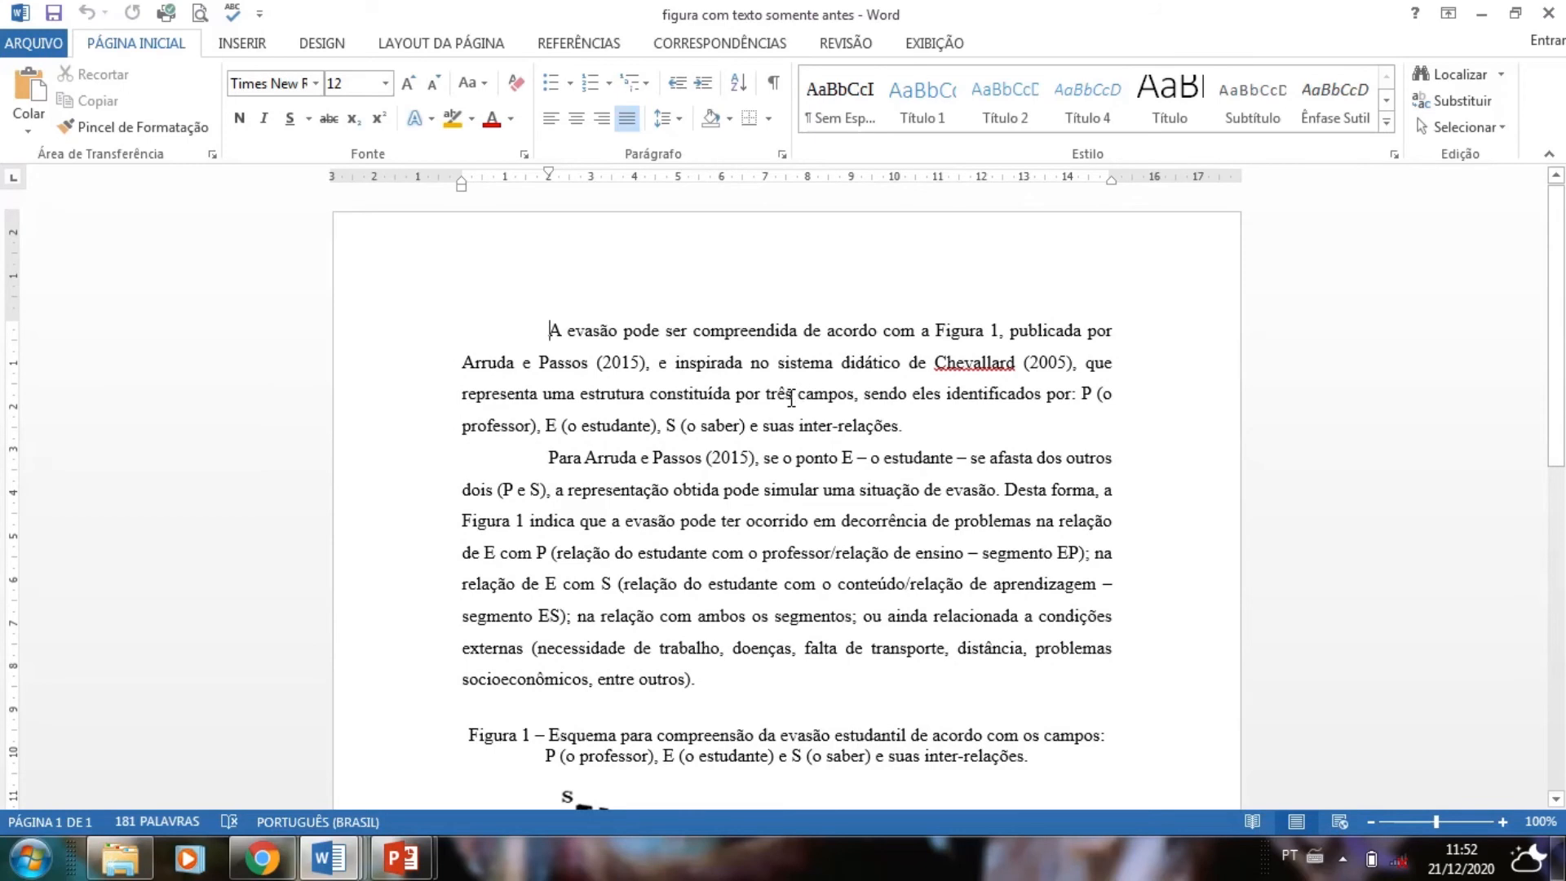
drag(549, 331, 710, 662)
scroll(712, 660, down, 3)
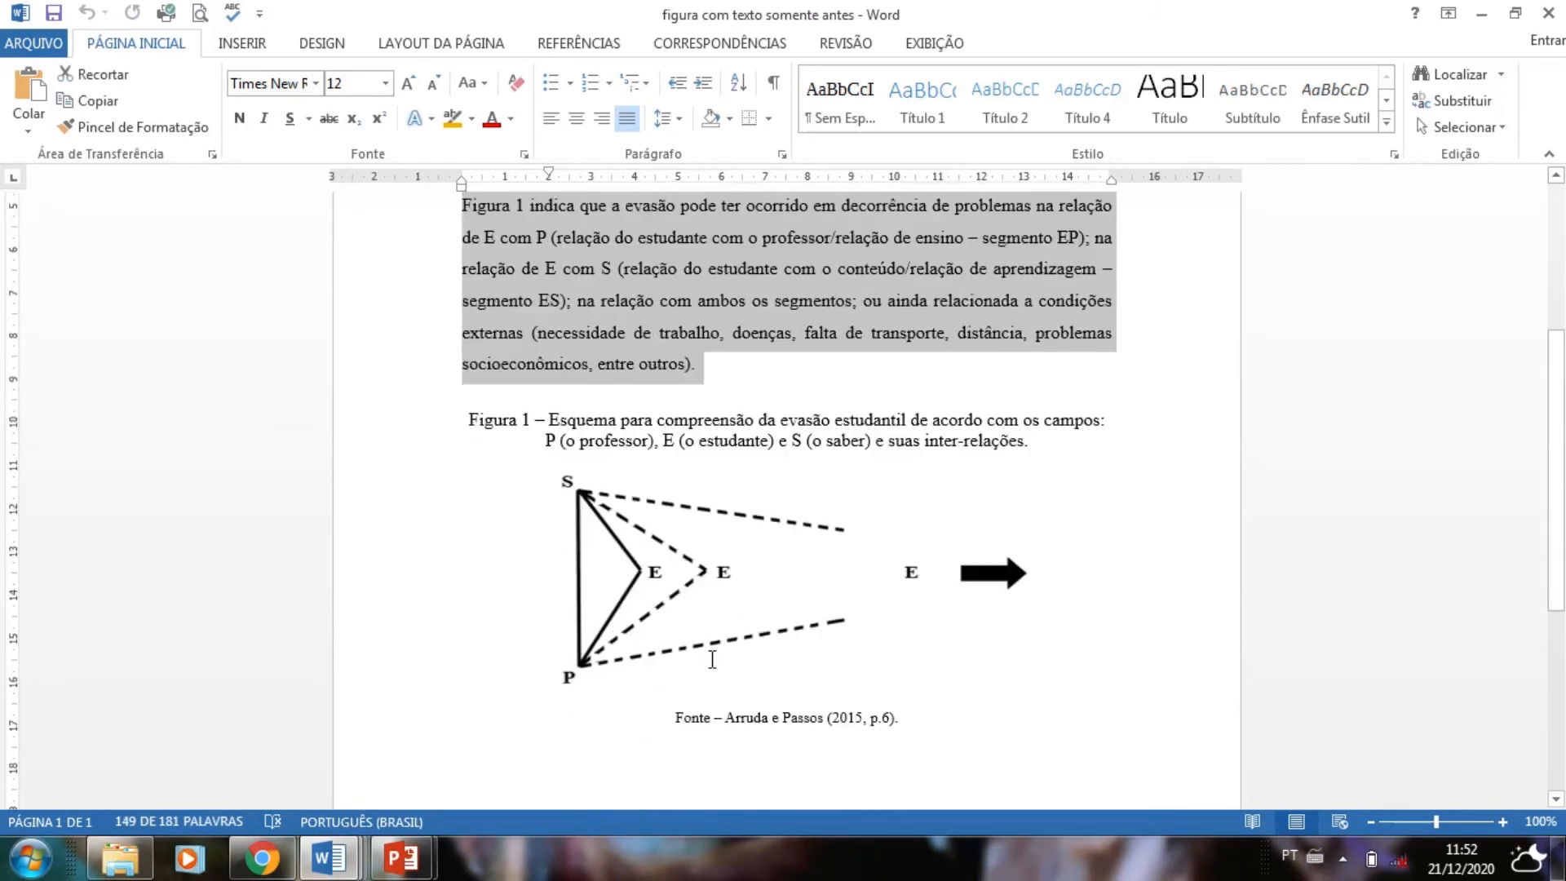
scroll(712, 659, down, 3)
scroll(923, 639, down, 2)
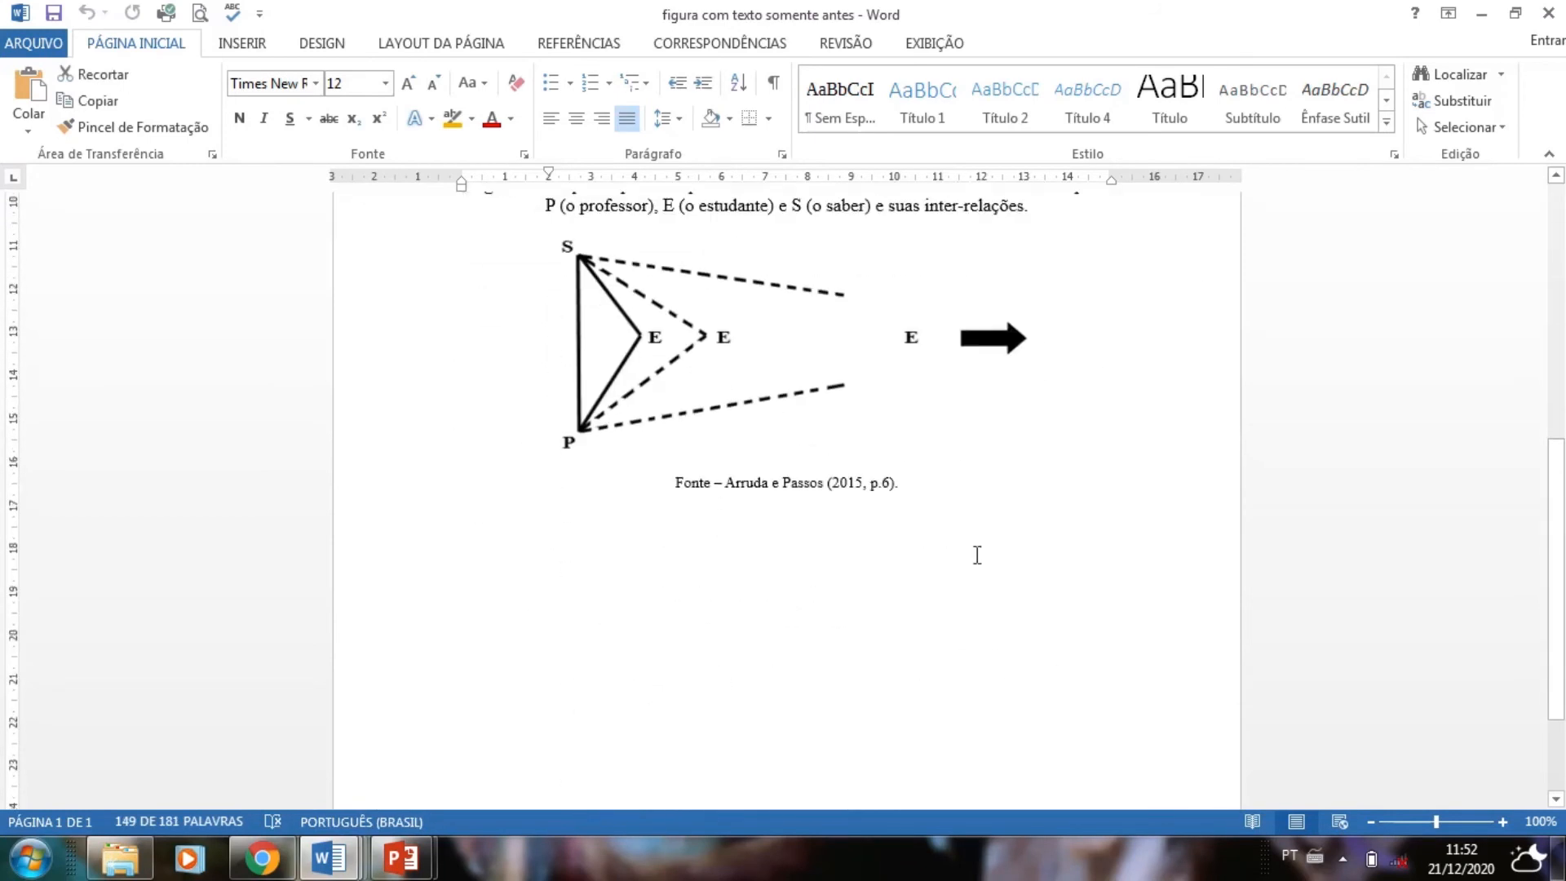
scroll(1023, 657, up, 6)
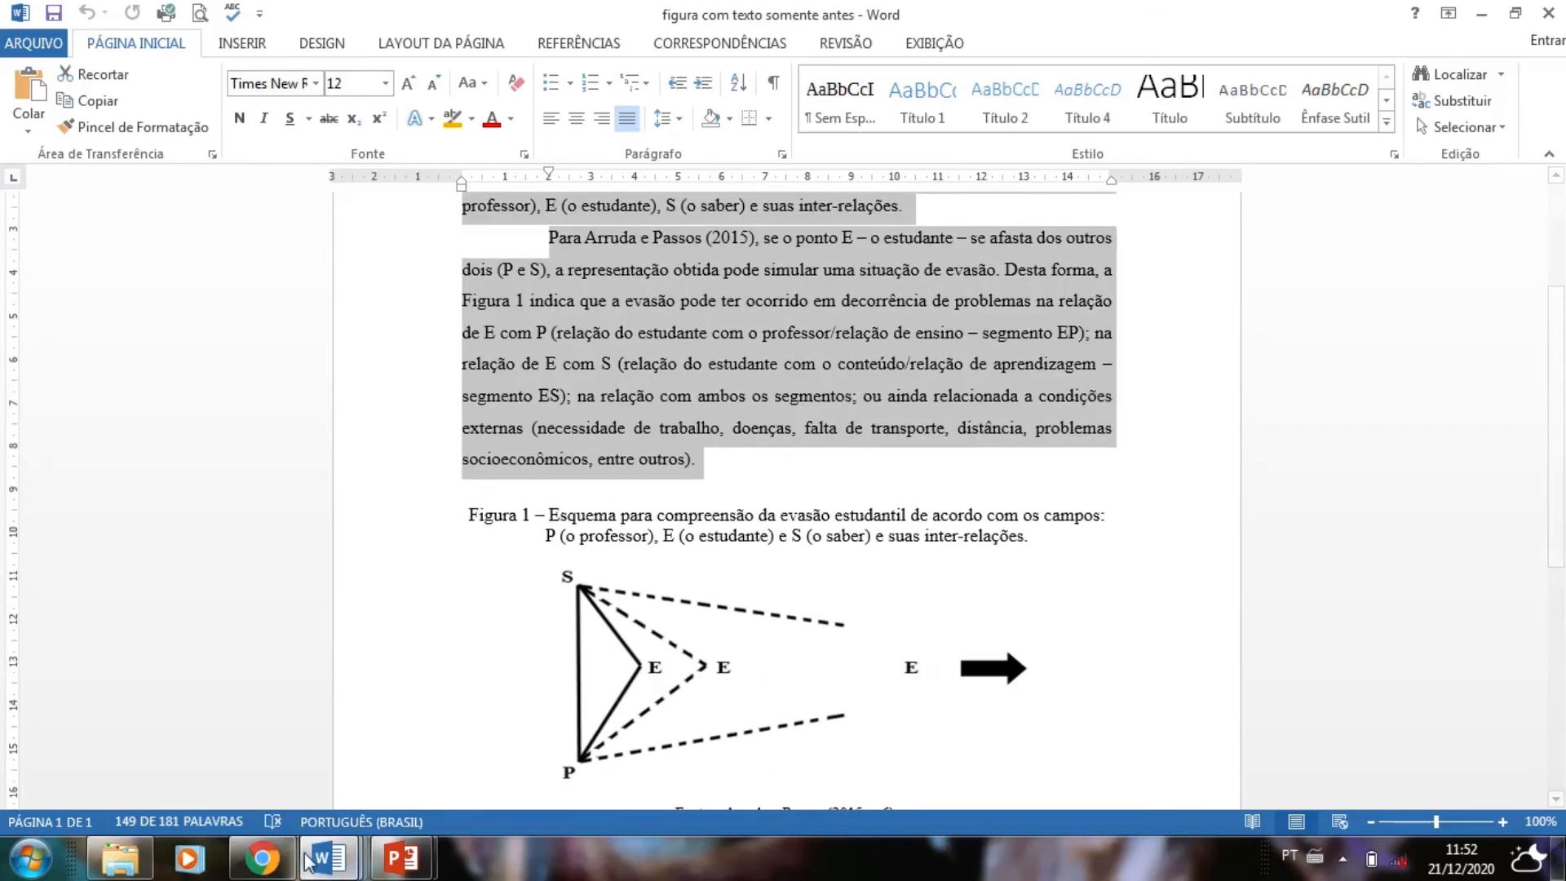
Switch to the document "figura com texto somente depois".
click(329, 858)
click(633, 737)
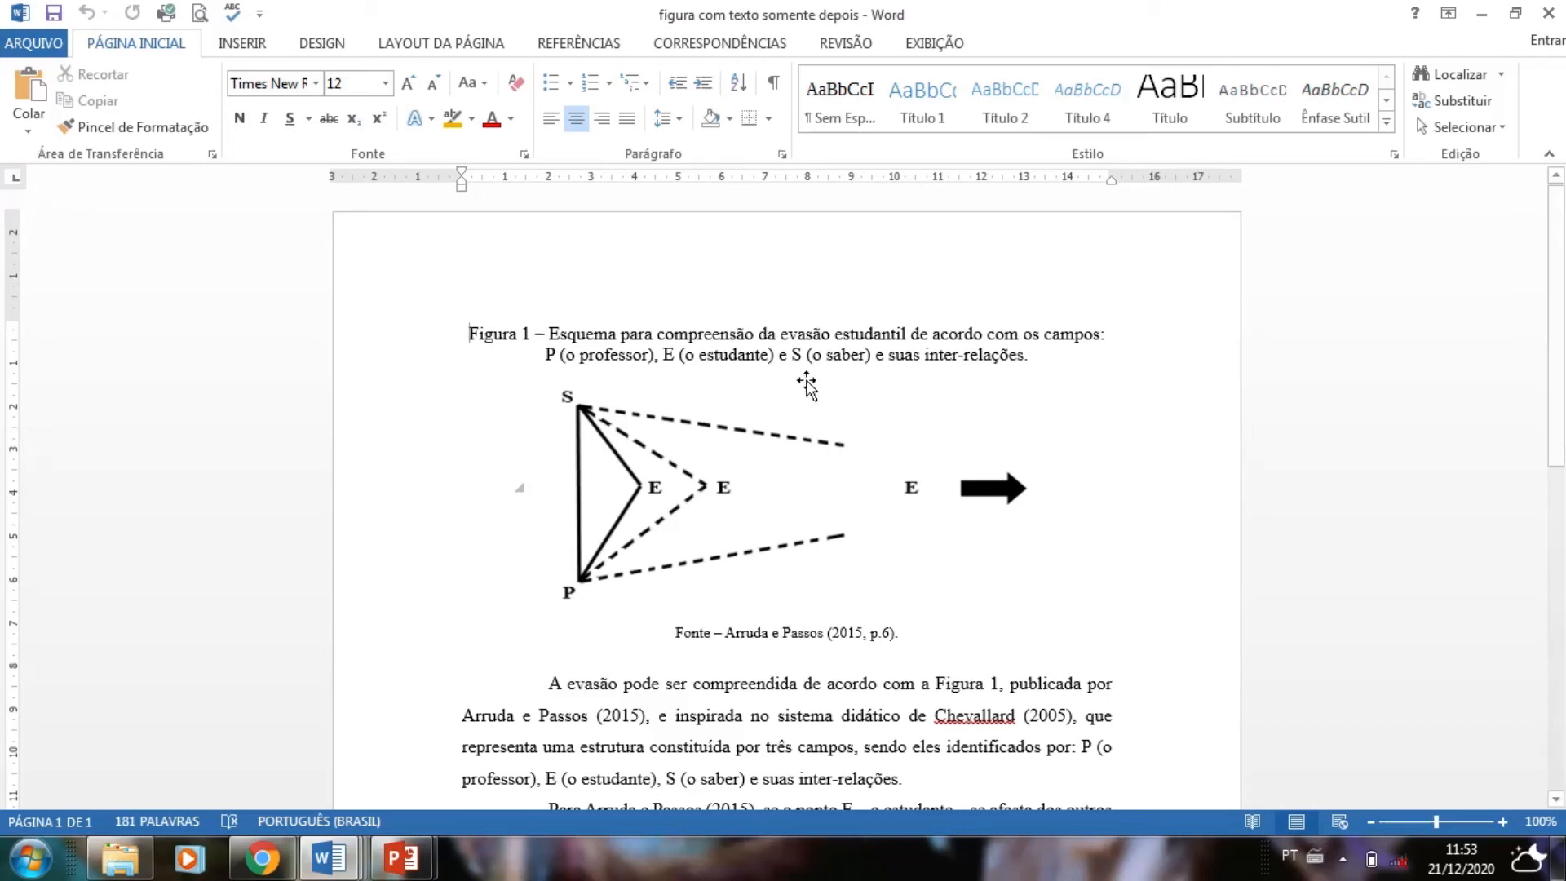
Examine the figure and the paragraphs below its source line, and return to the start of the page.
scroll(845, 604, down, 3)
scroll(824, 603, down, 3)
scroll(804, 599, up, 6)
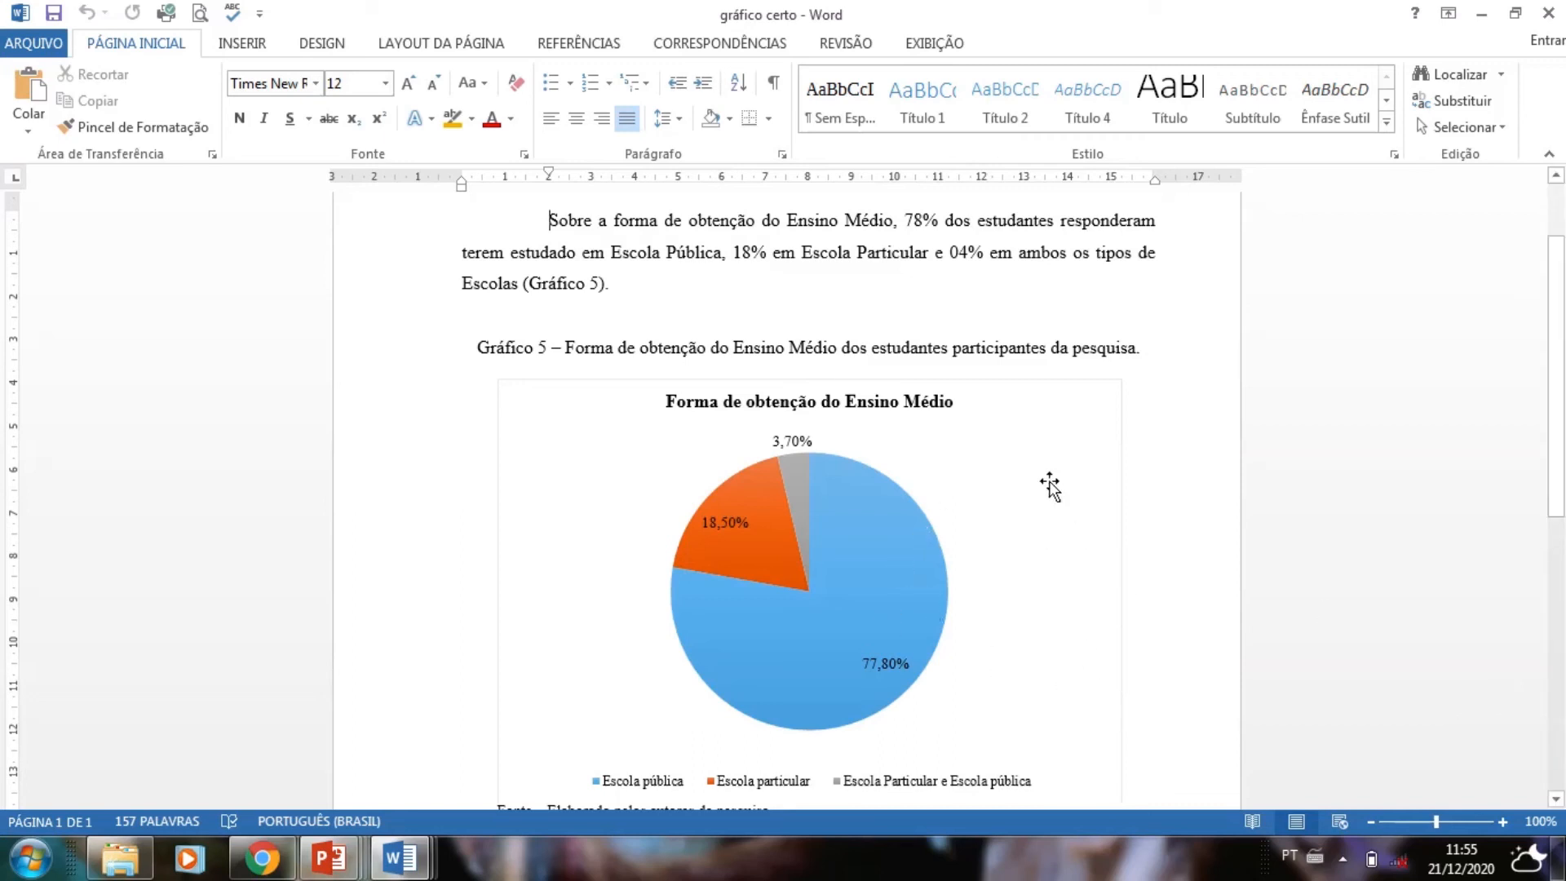
In the document "gráfico certo", select the number 5 in the chart's title, place the cursor within the title text, and examine the pie chart.
scroll(1191, 449, up, 2)
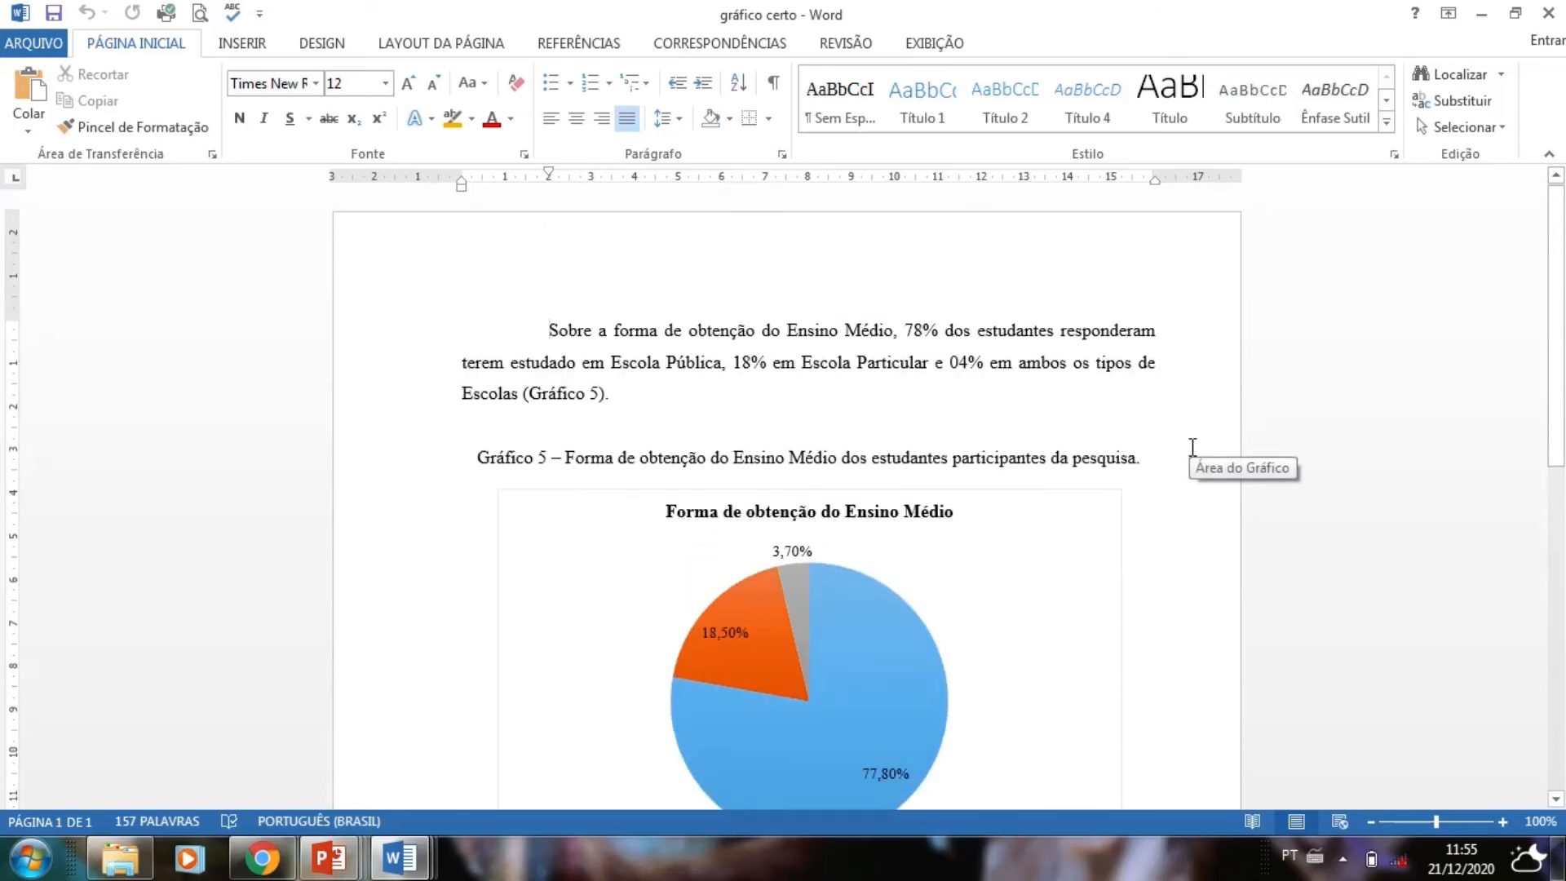
double_click(541, 457)
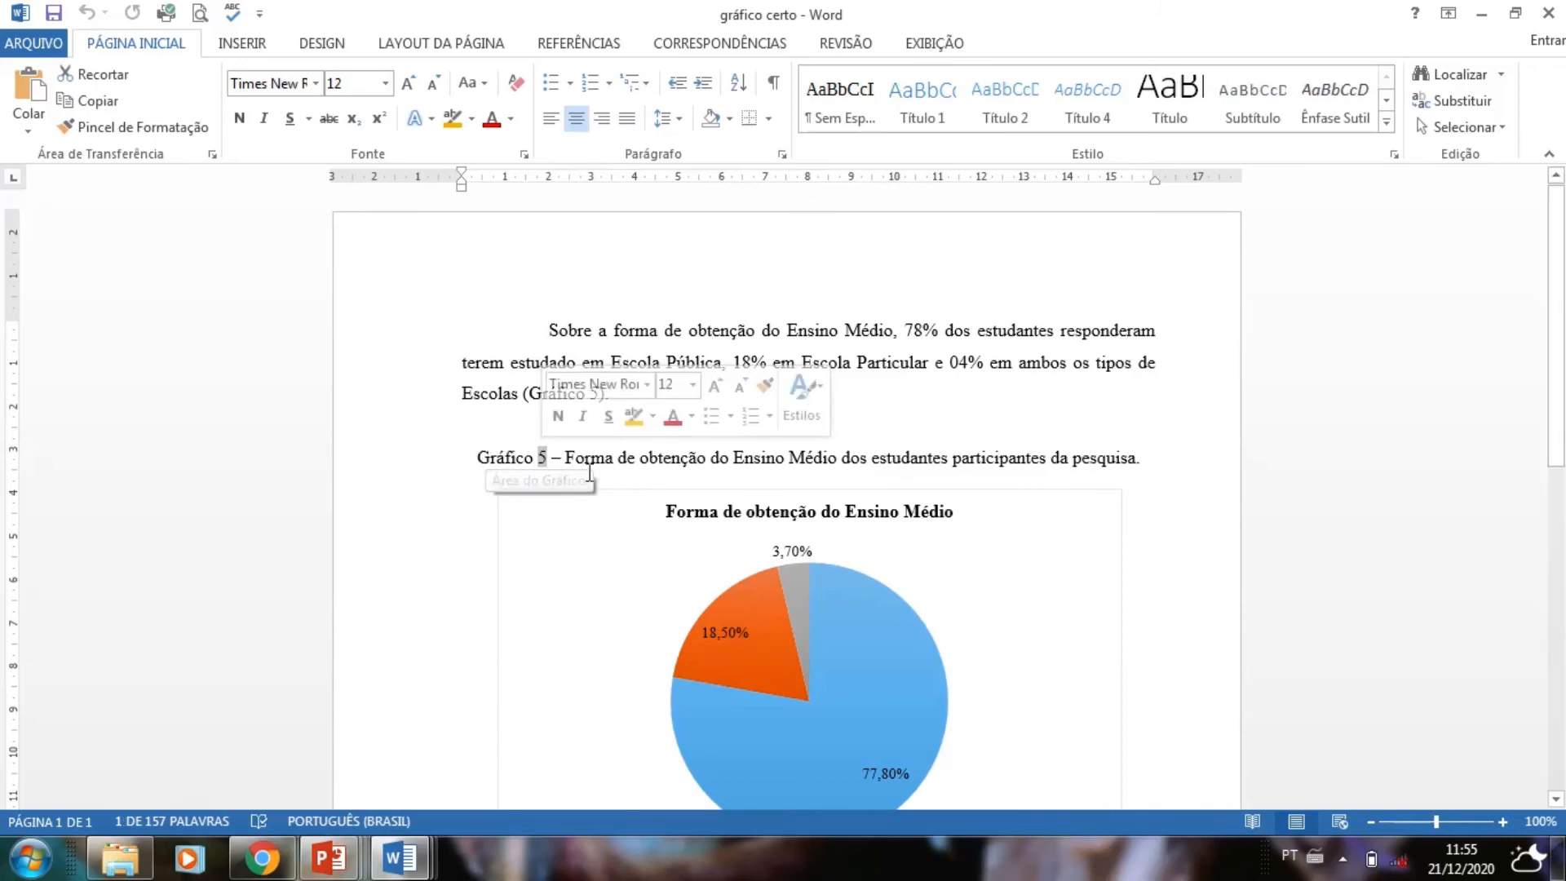
click(698, 458)
mouse_move(814, 663)
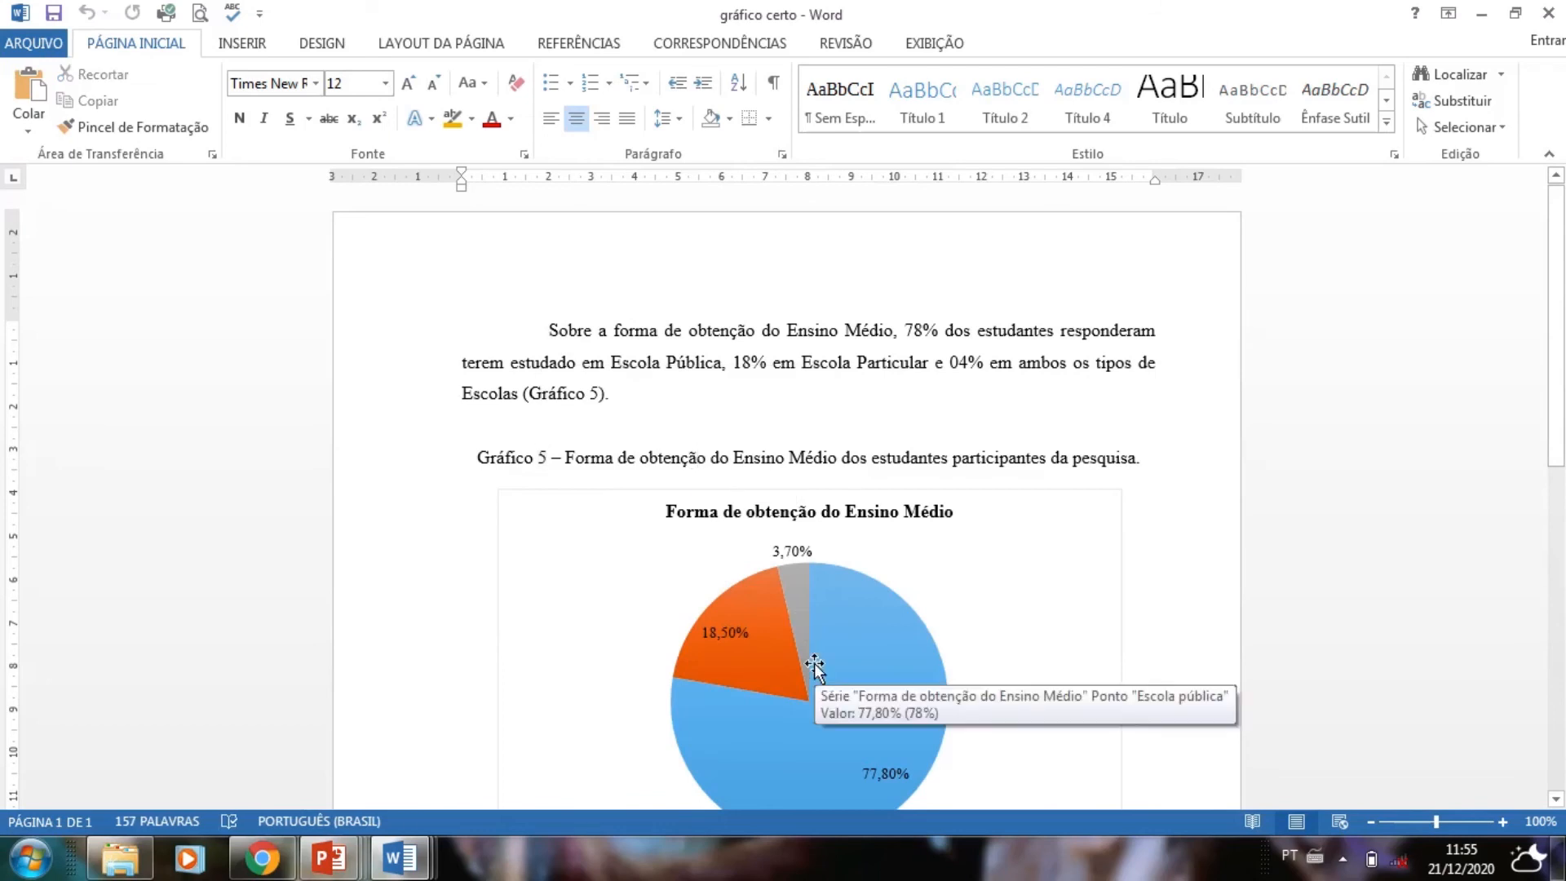
scroll(814, 663, down, 2)
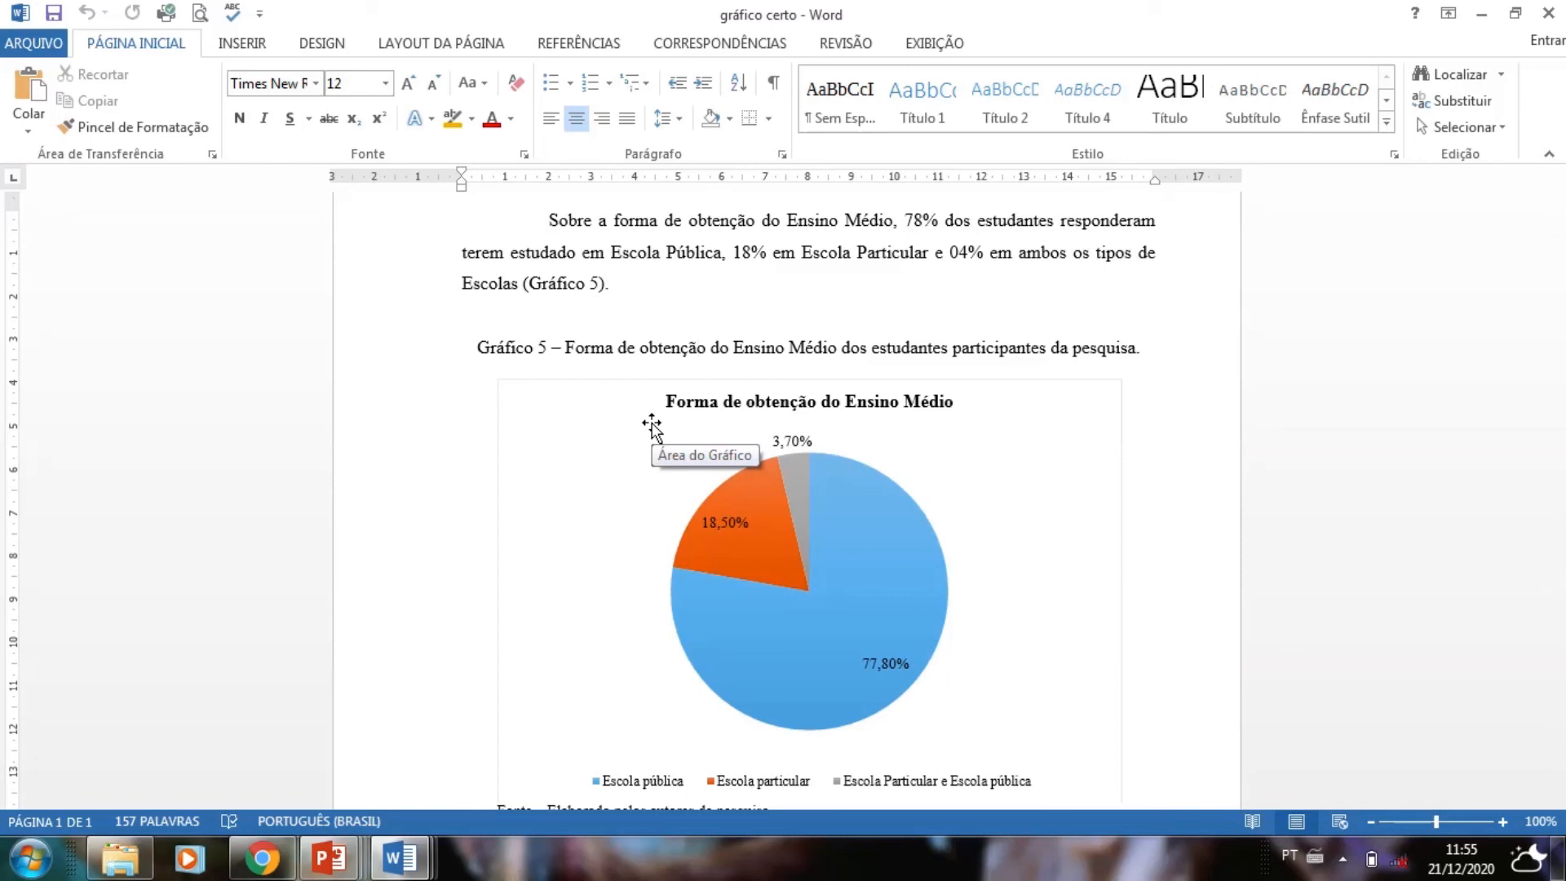
scroll(652, 425, up, 2)
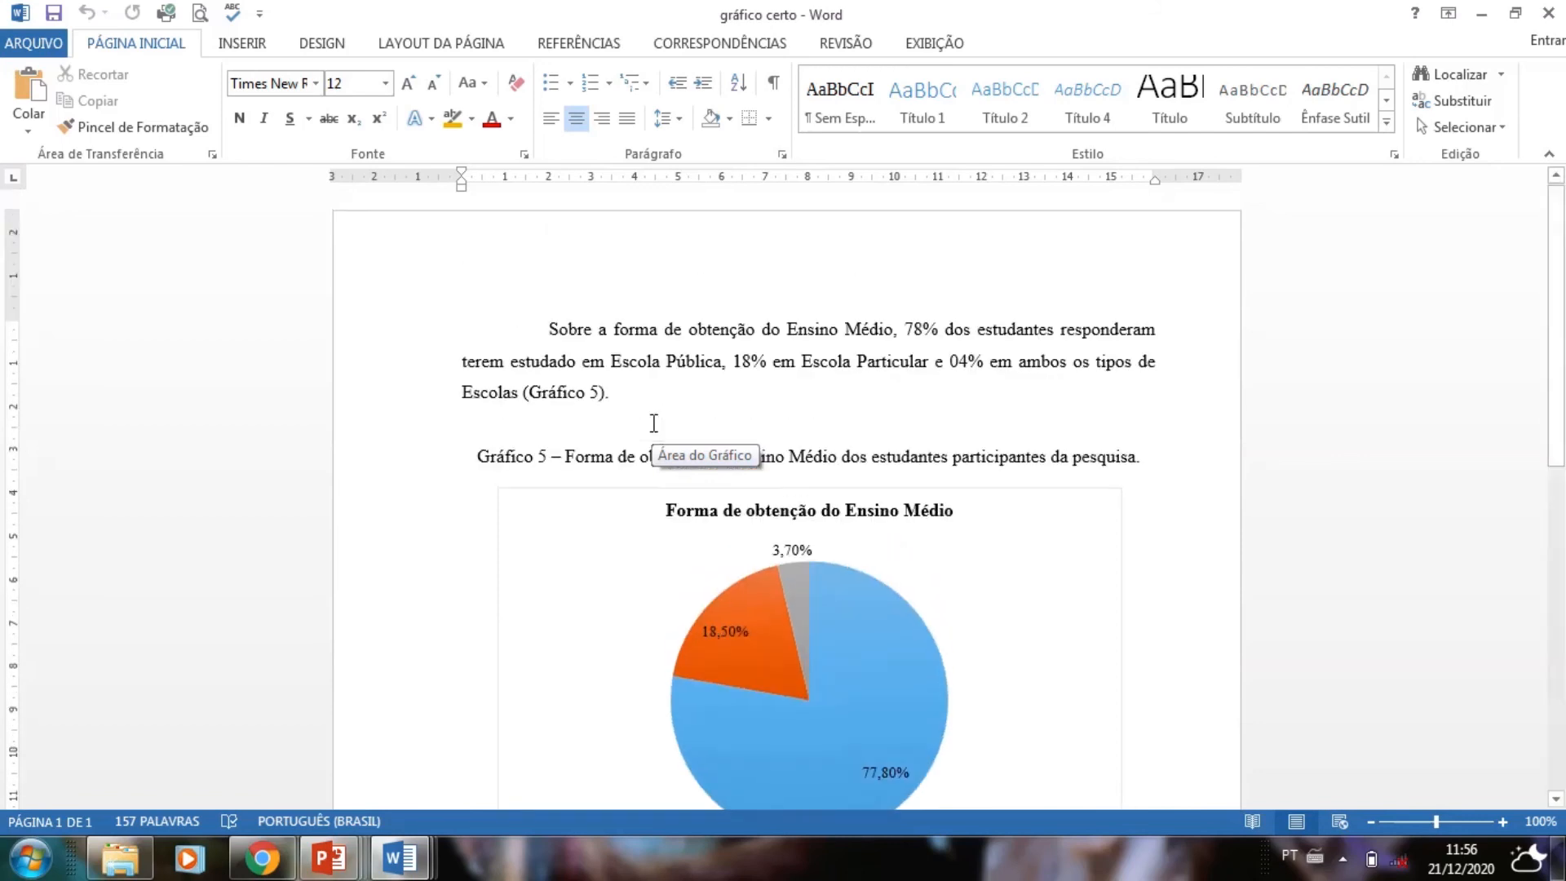
Select the "Gráfico 5" reference ending the introductory paragraph, and place the cursor in the source line beneath the chart.
drag(620, 394, 529, 394)
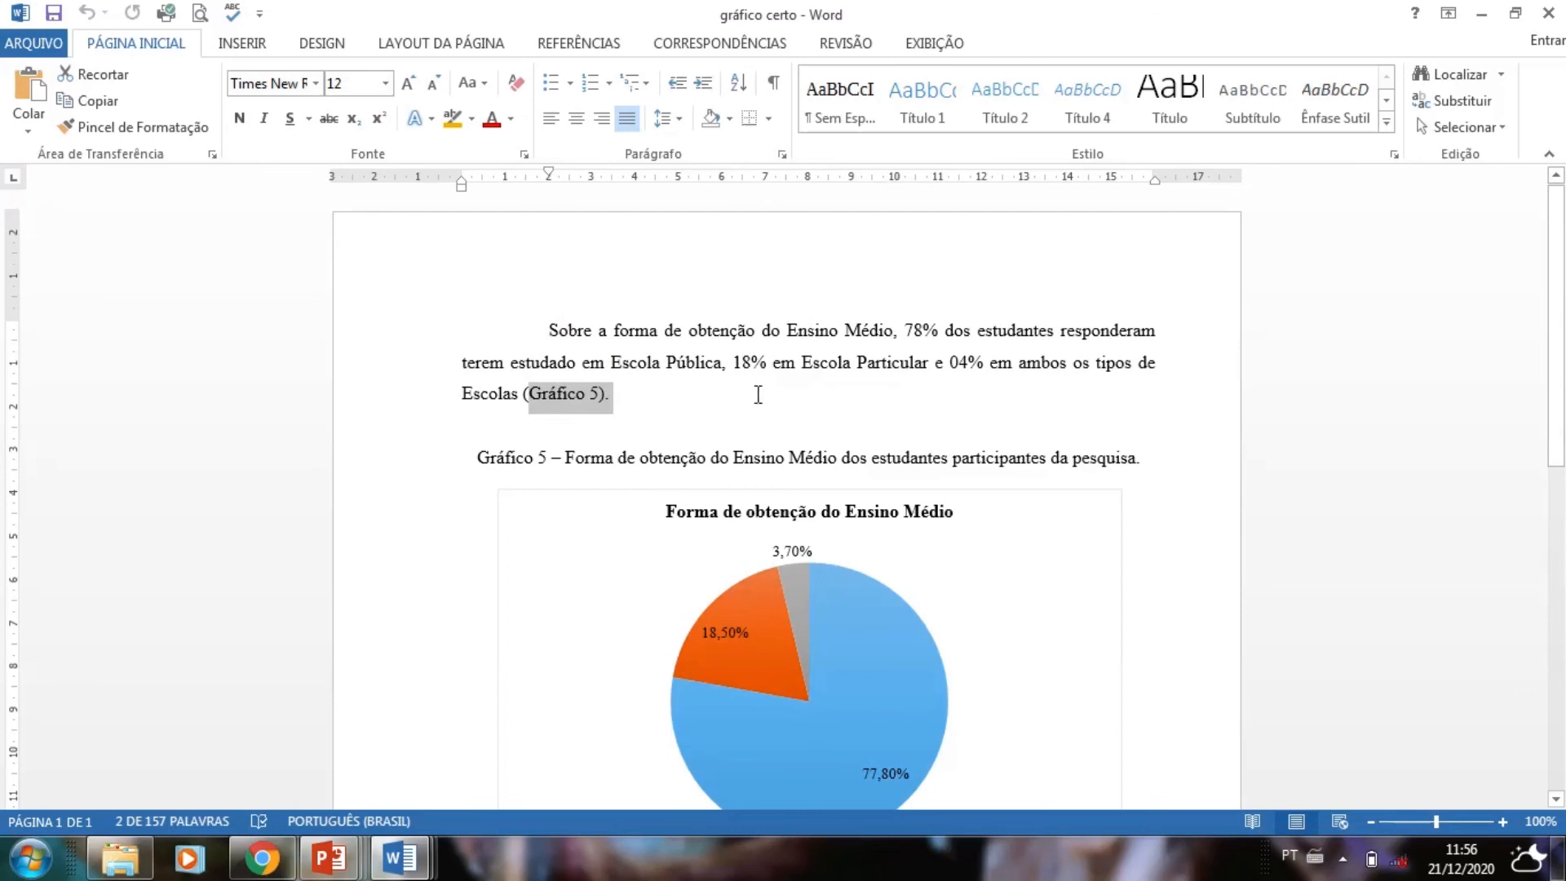
scroll(769, 404, down, 4)
mouse_move(852, 571)
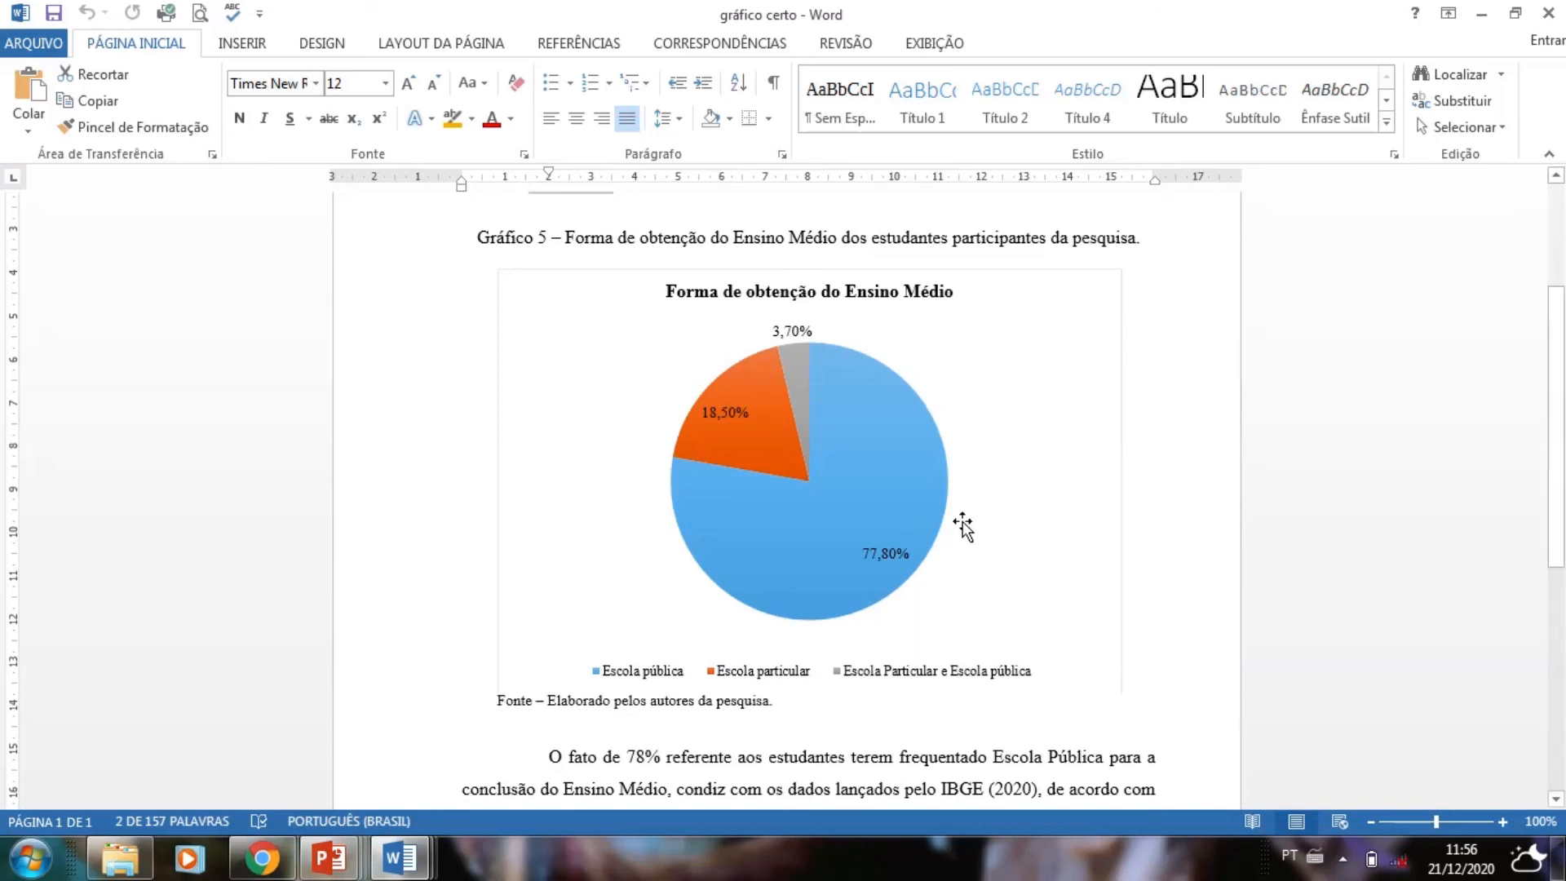
mouse_move(739, 580)
click(744, 701)
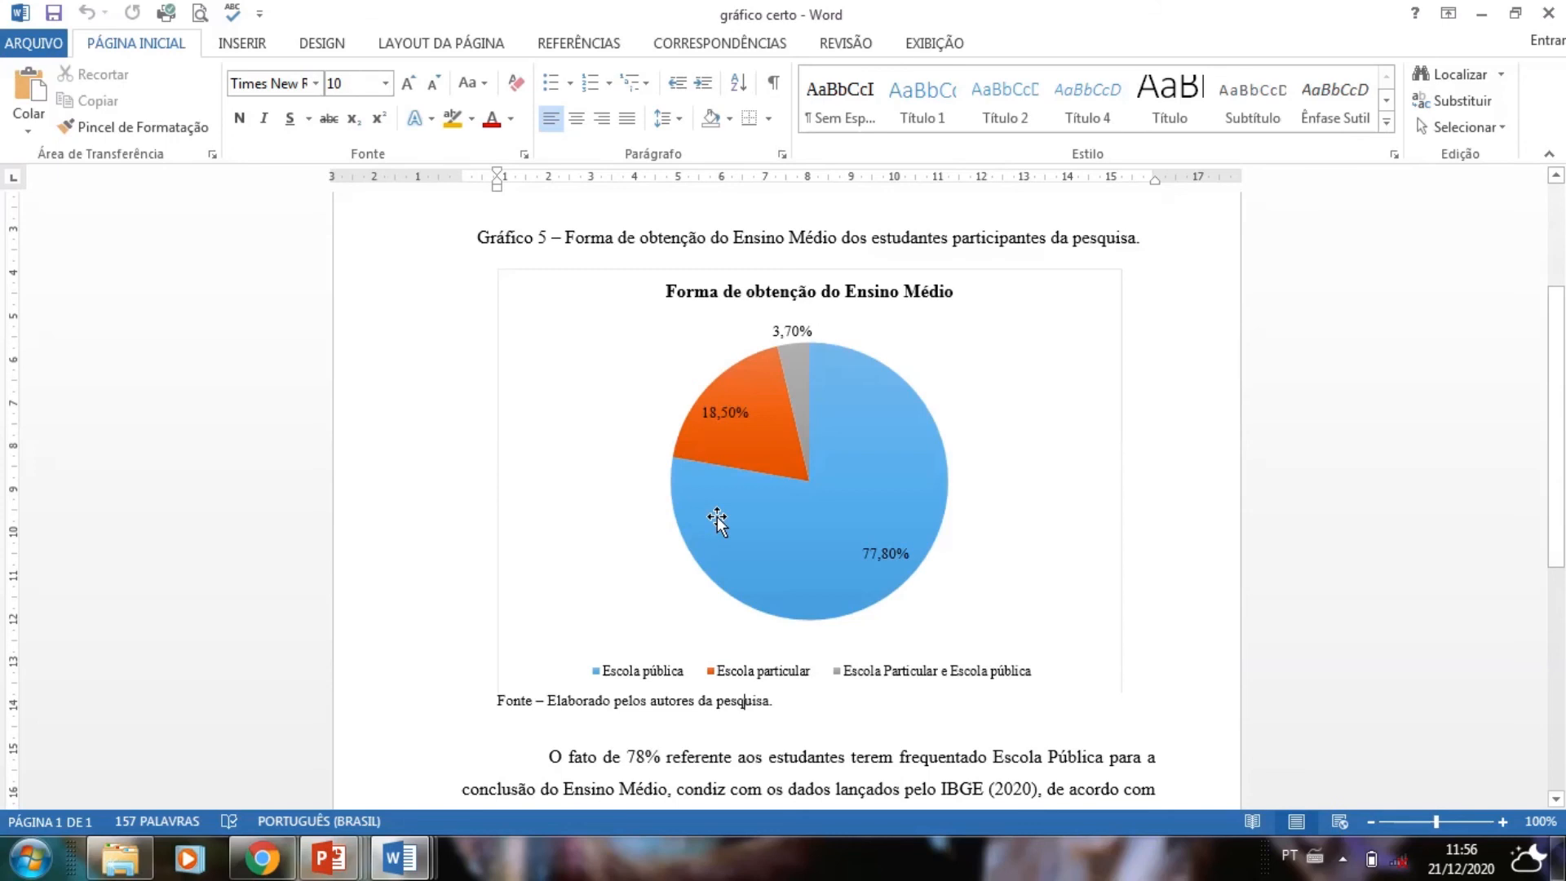
Select the citation "IBGE (2020)" and the author citation "(2016)" in the paragraph below the chart, and compare that paragraph with the chart.
scroll(663, 550, down, 5)
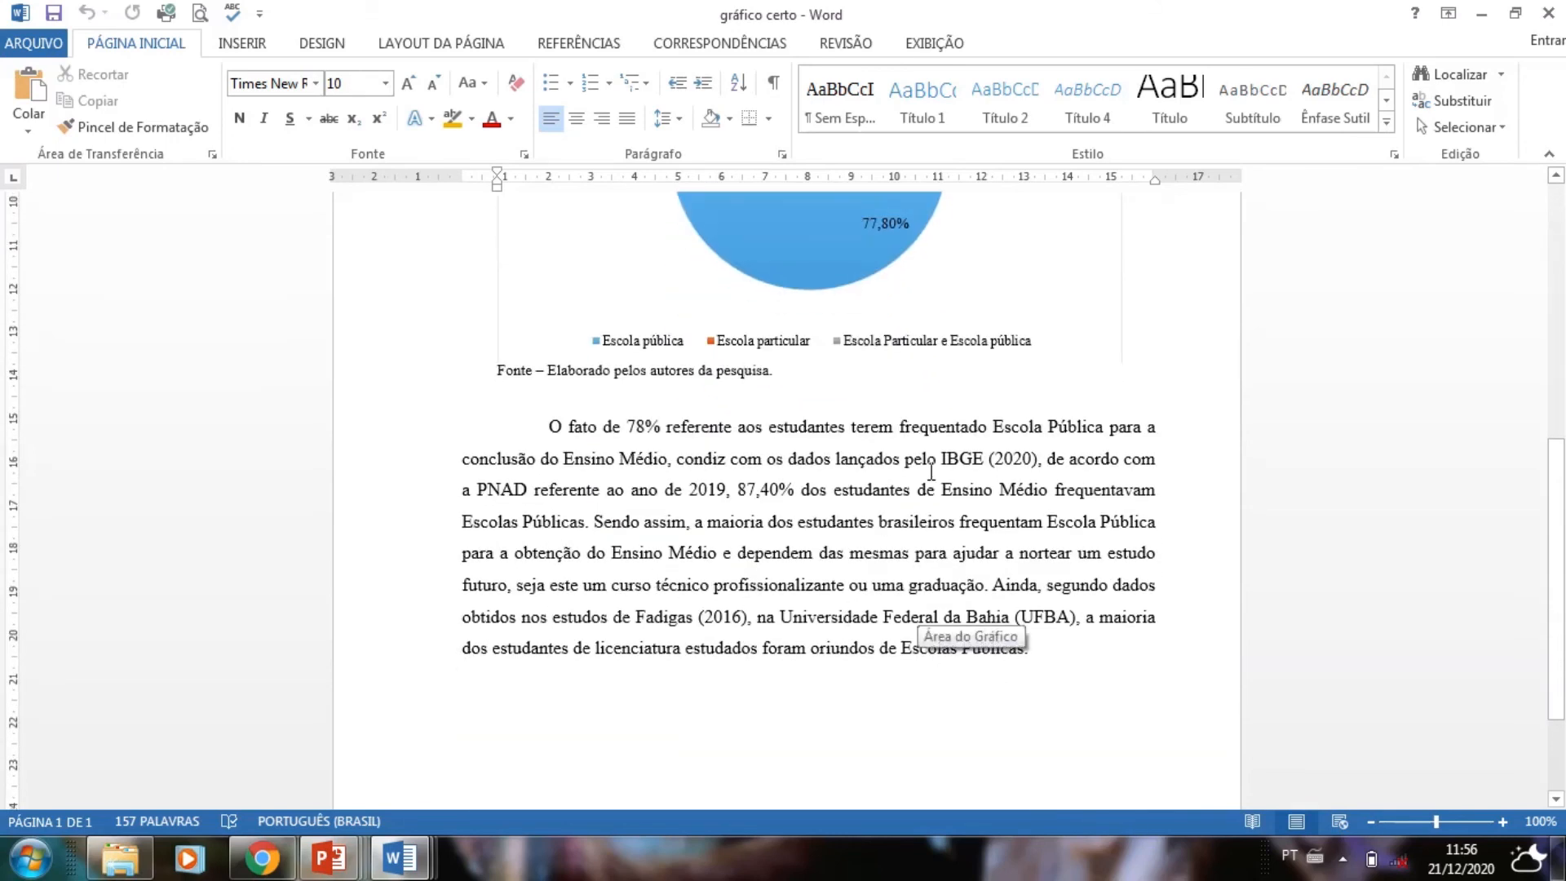
drag(942, 458, 1033, 461)
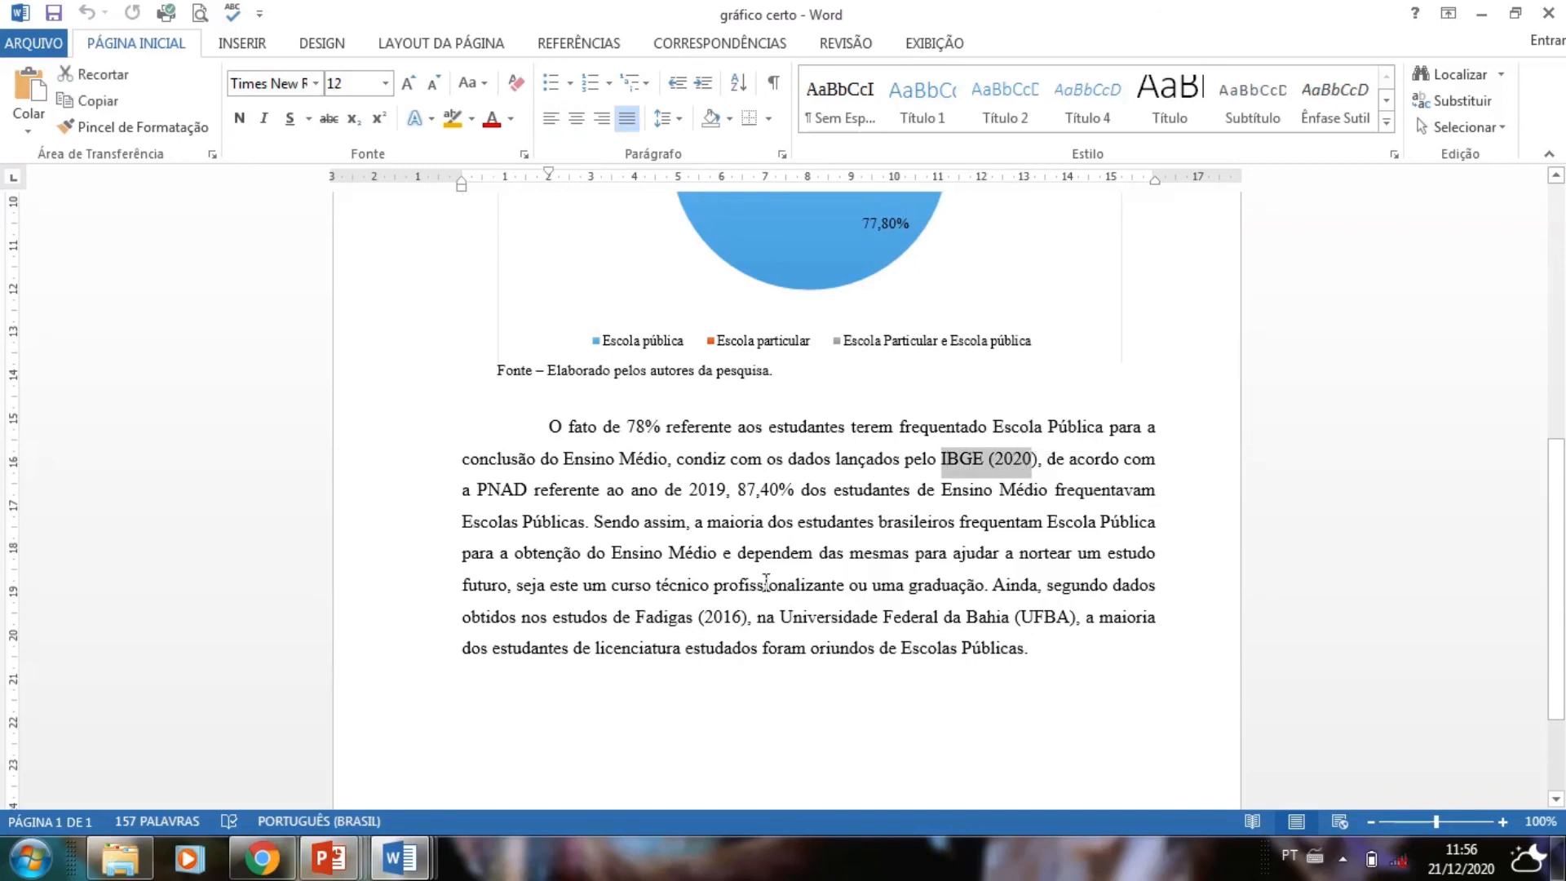
drag(636, 617, 739, 620)
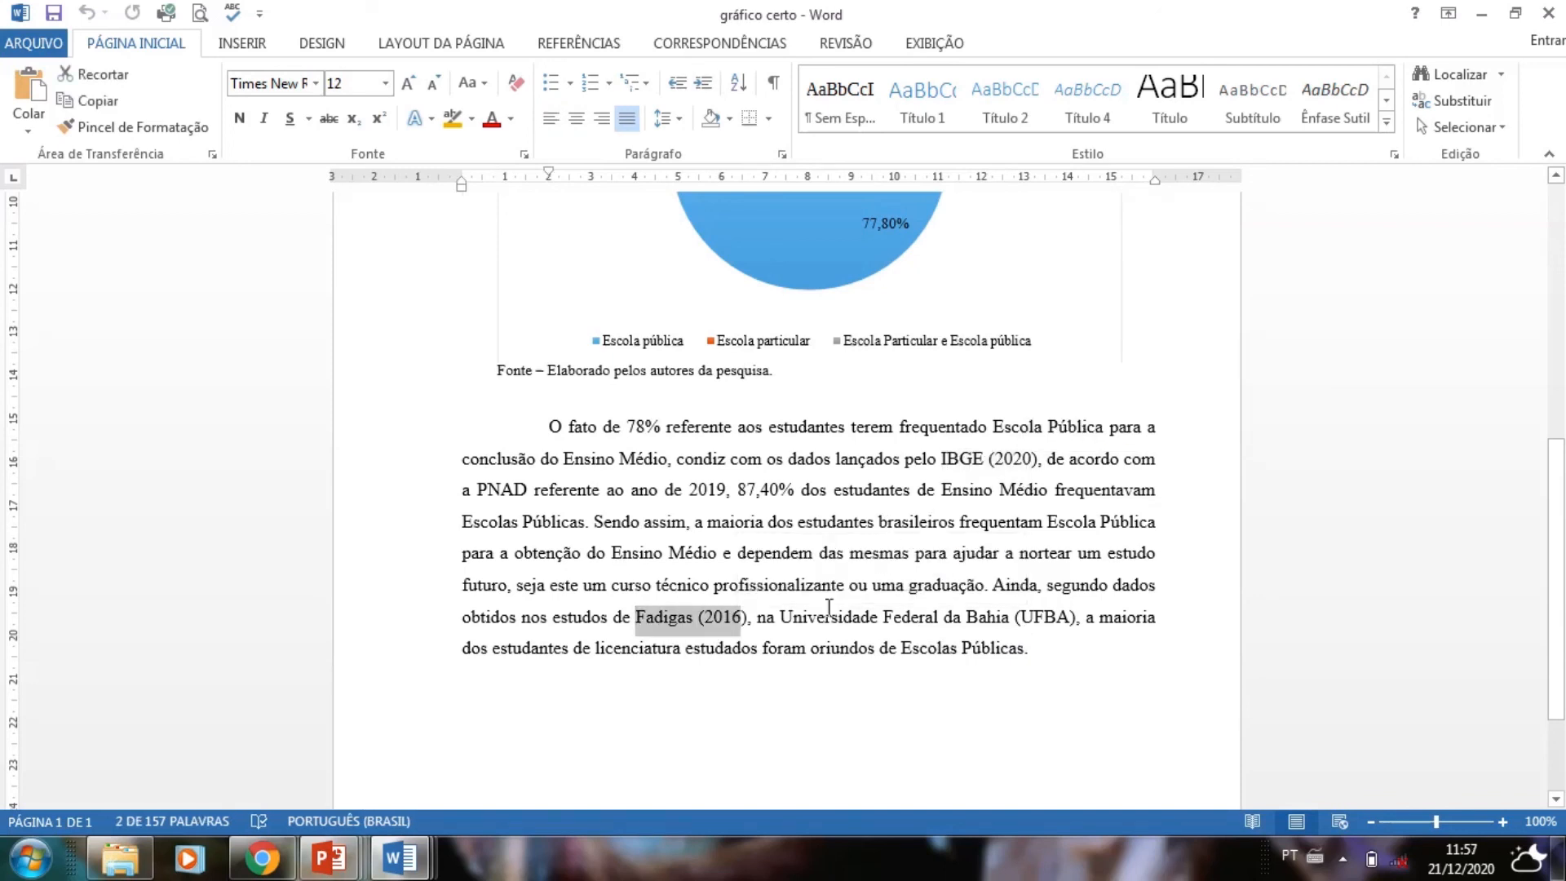
scroll(827, 608, up, 2)
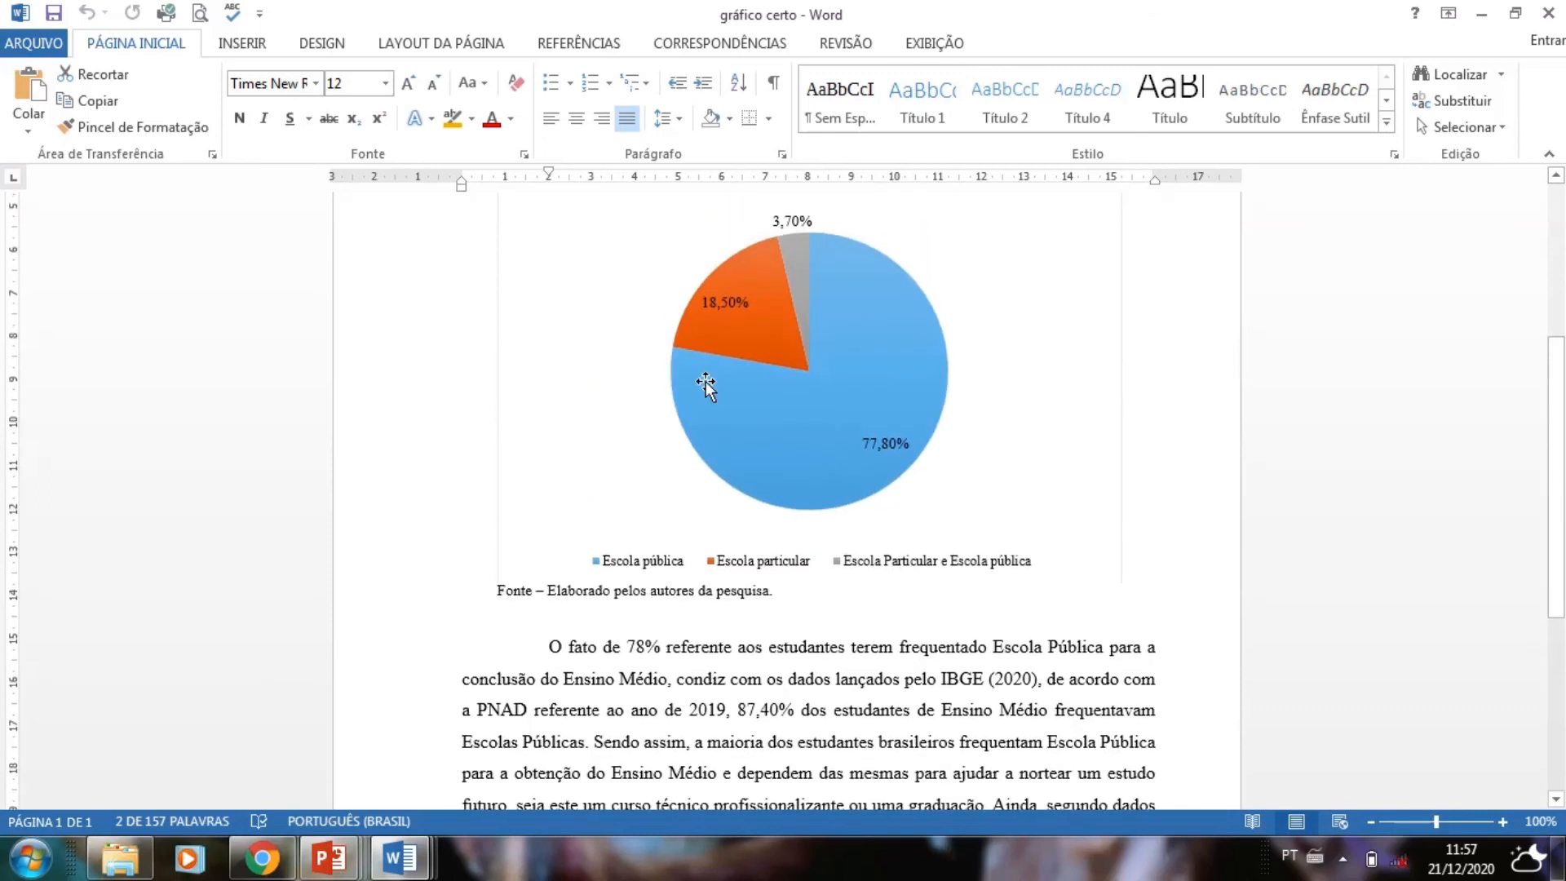
scroll(832, 524, down, 1)
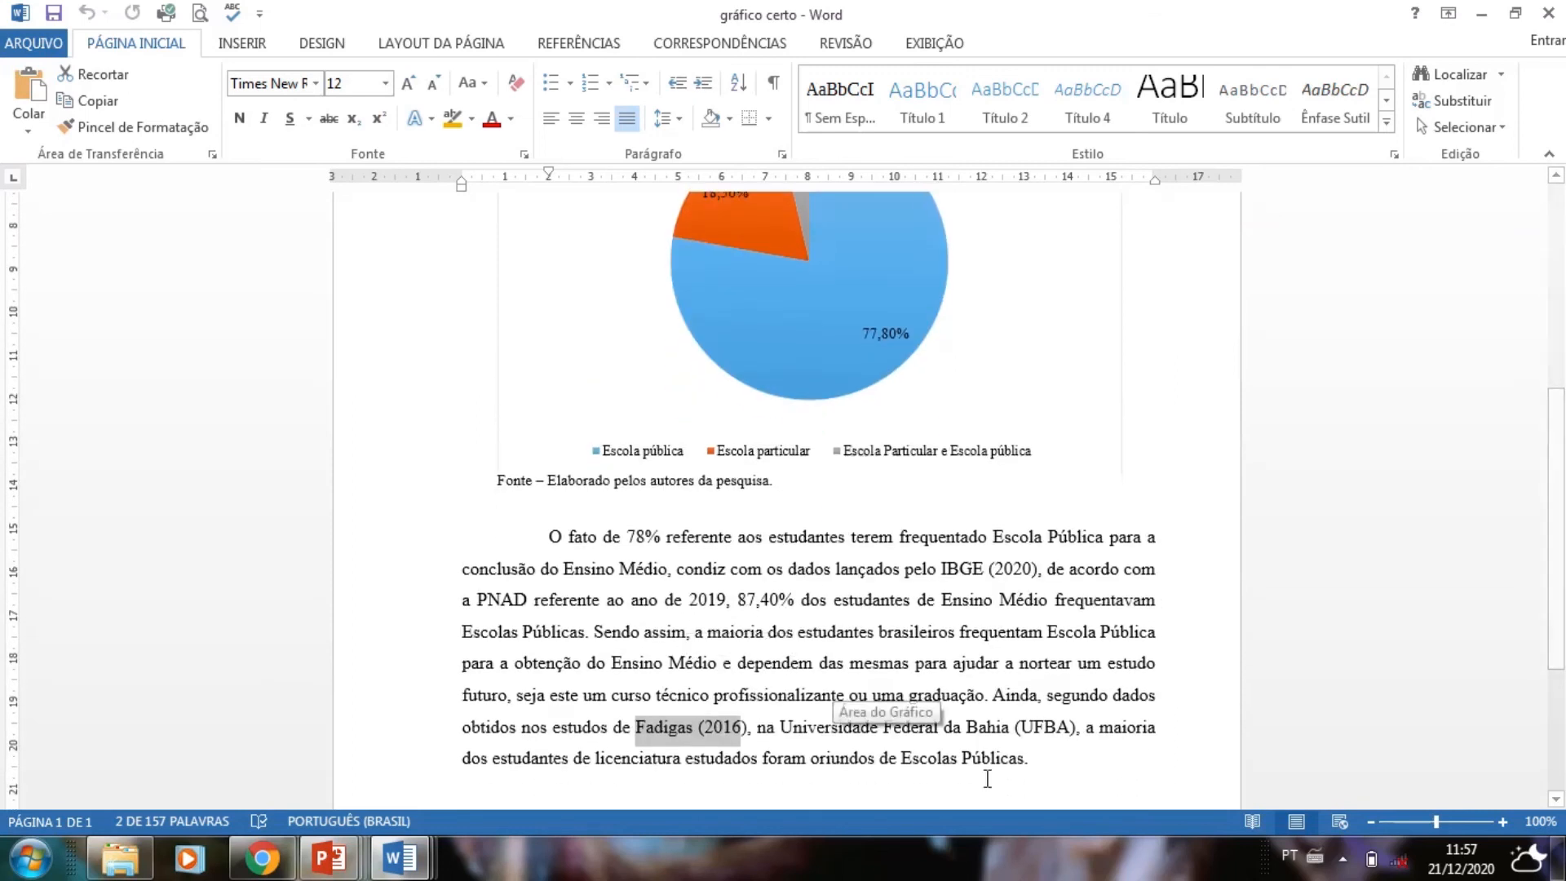